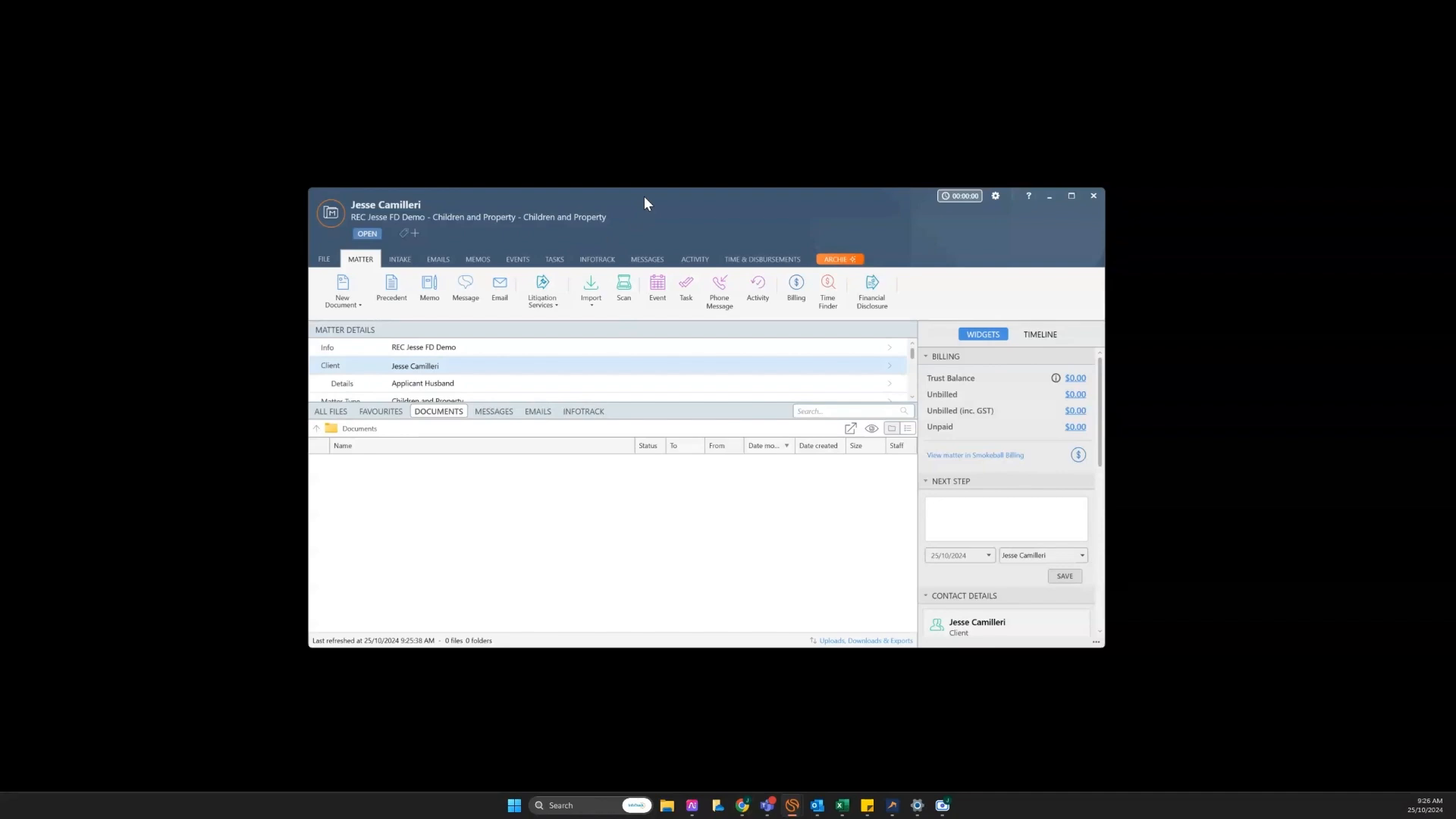
- Order the financial disclosure from Smokeball, including the bank statement analysis & categorisation report
{"action": "left_click", "coordinate": [878, 301]}
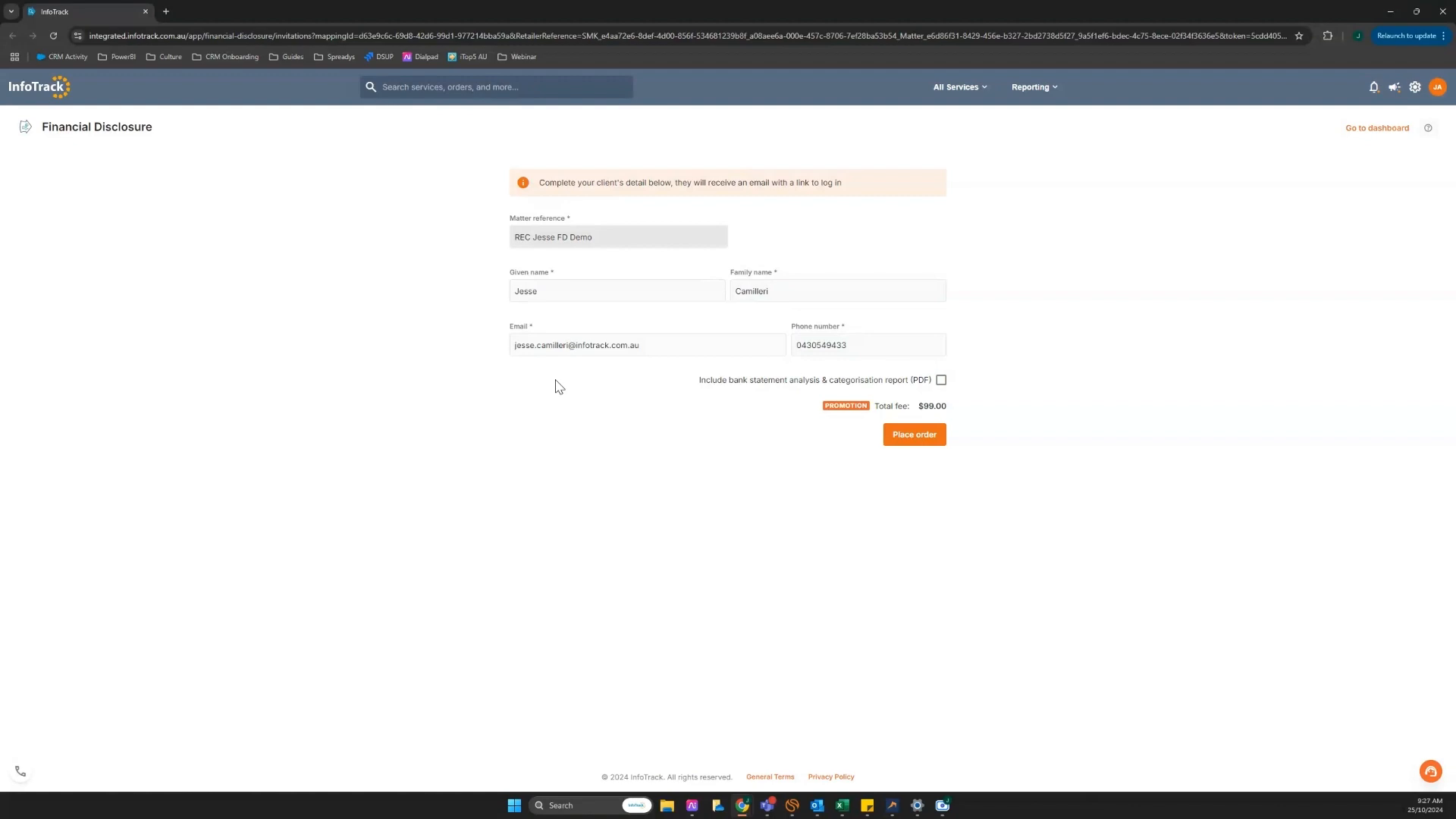
{"action": "left_click", "coordinate": [939, 381]}
{"action": "left_click", "coordinate": [898, 444]}
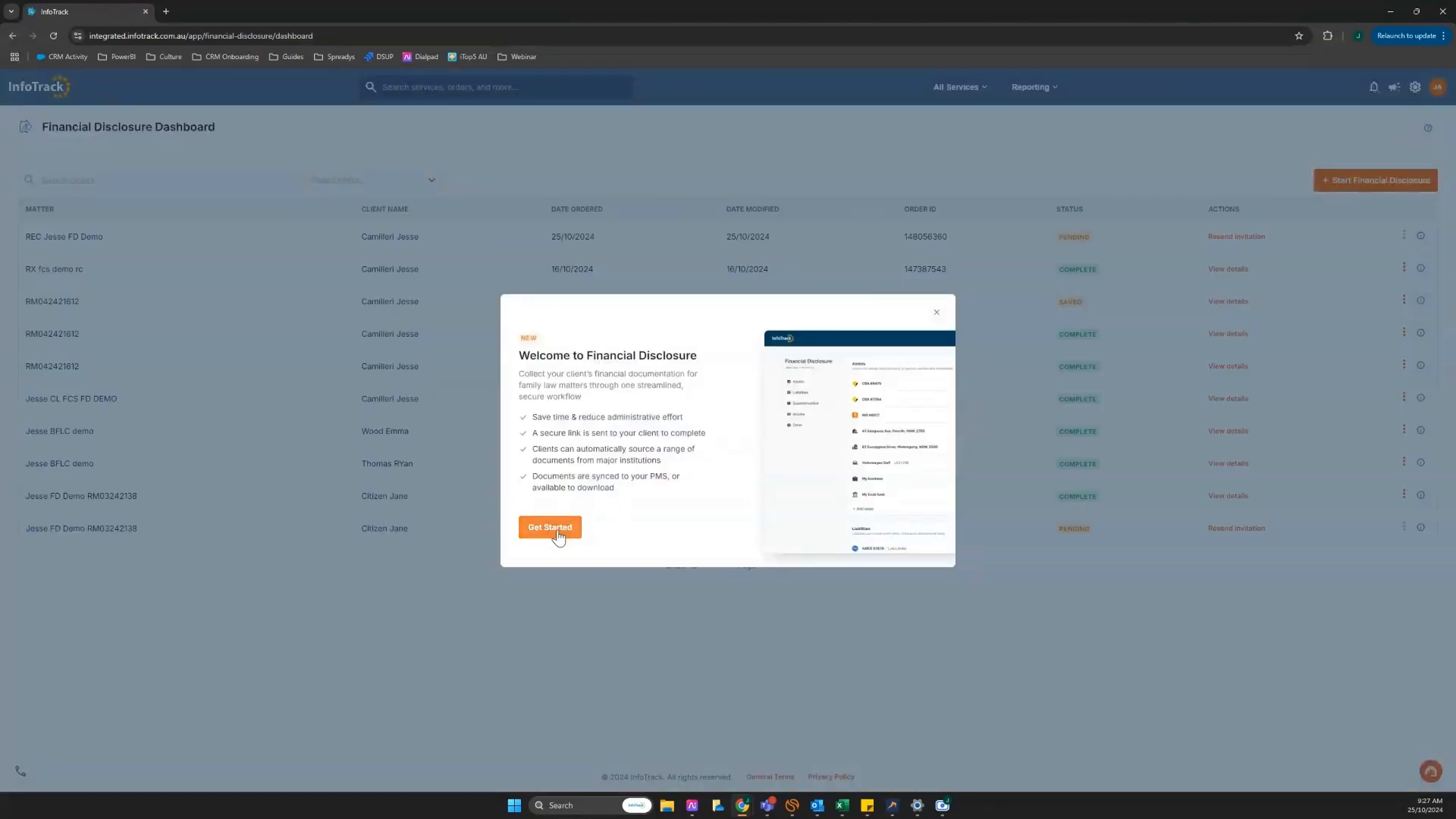
- Dismiss the welcome message, check the new Pending order's actions menu, then switch to Outlook
{"action": "left_click", "coordinate": [551, 528]}
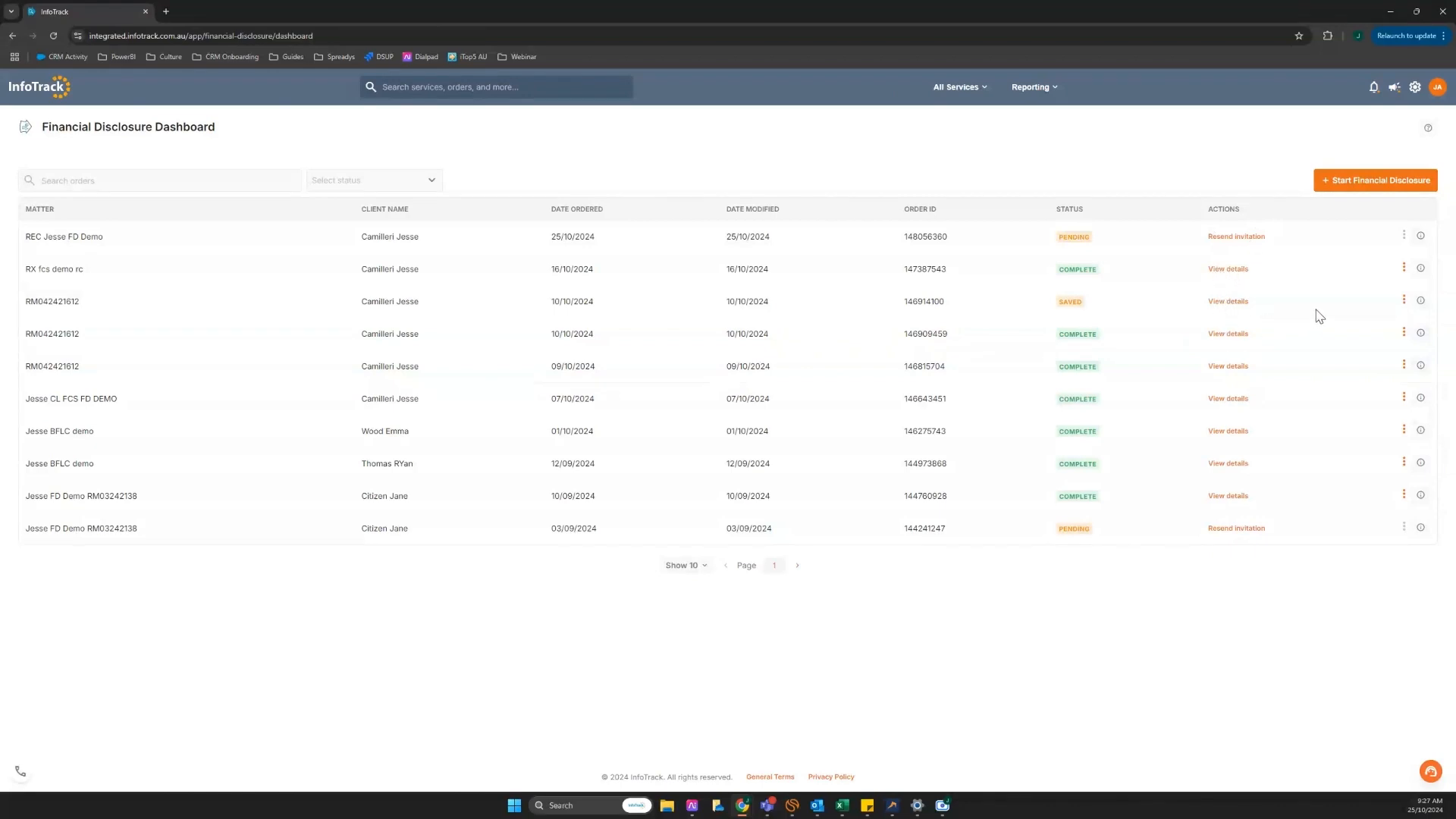
{"action": "left_click", "coordinate": [1404, 268]}
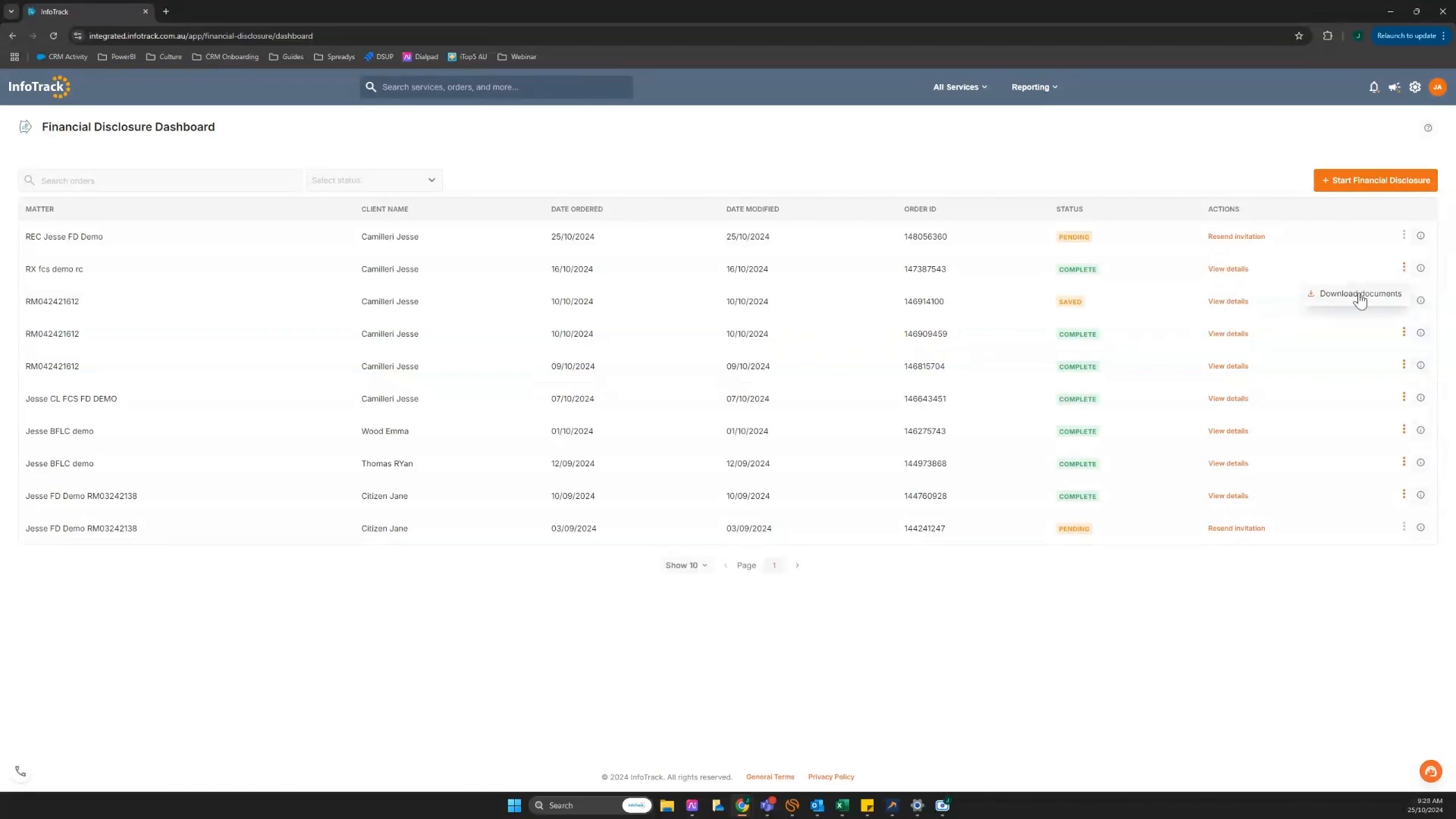
{"action": "left_click", "coordinate": [1224, 190]}
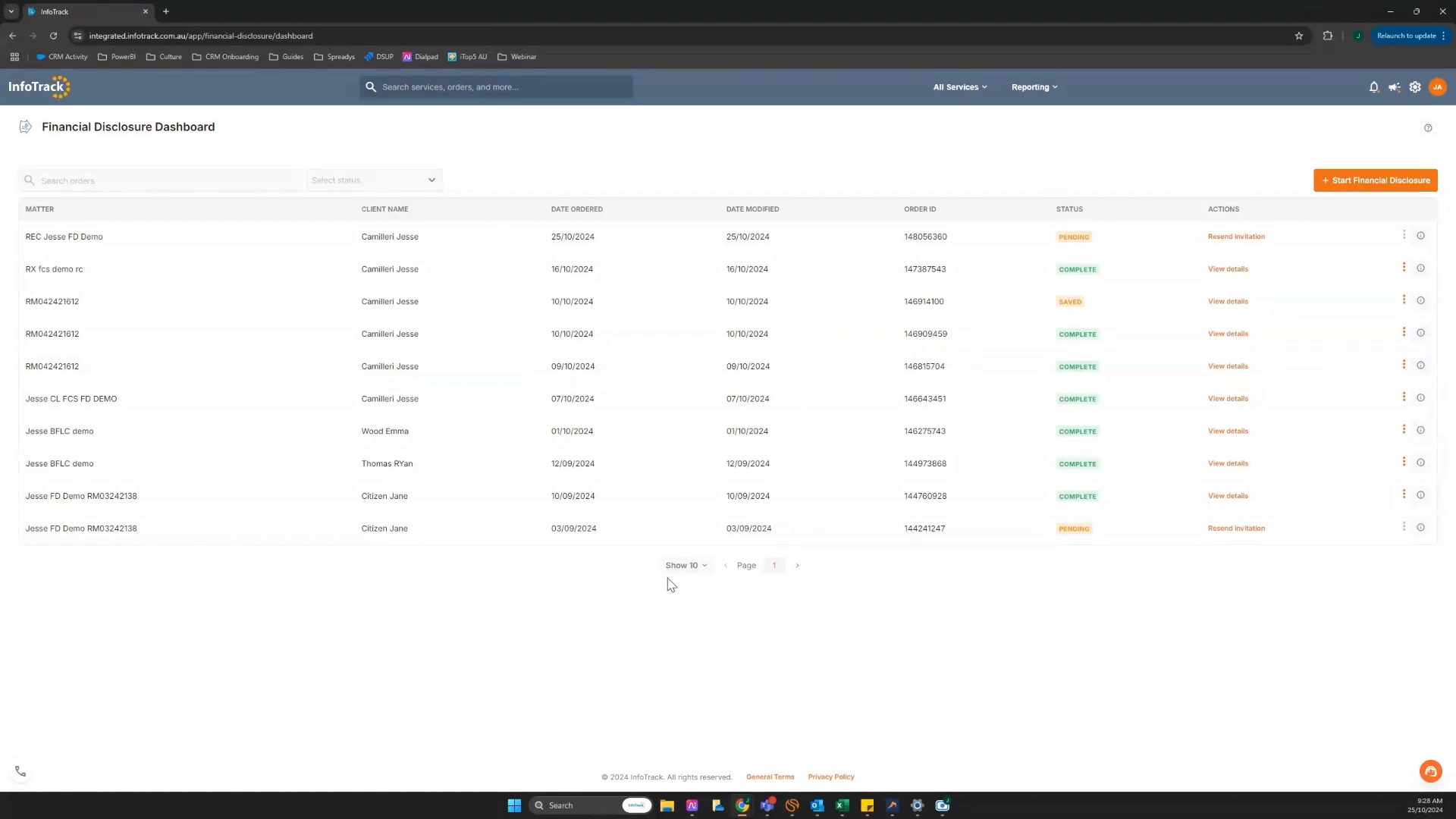
{"action": "left_click", "coordinate": [822, 805]}
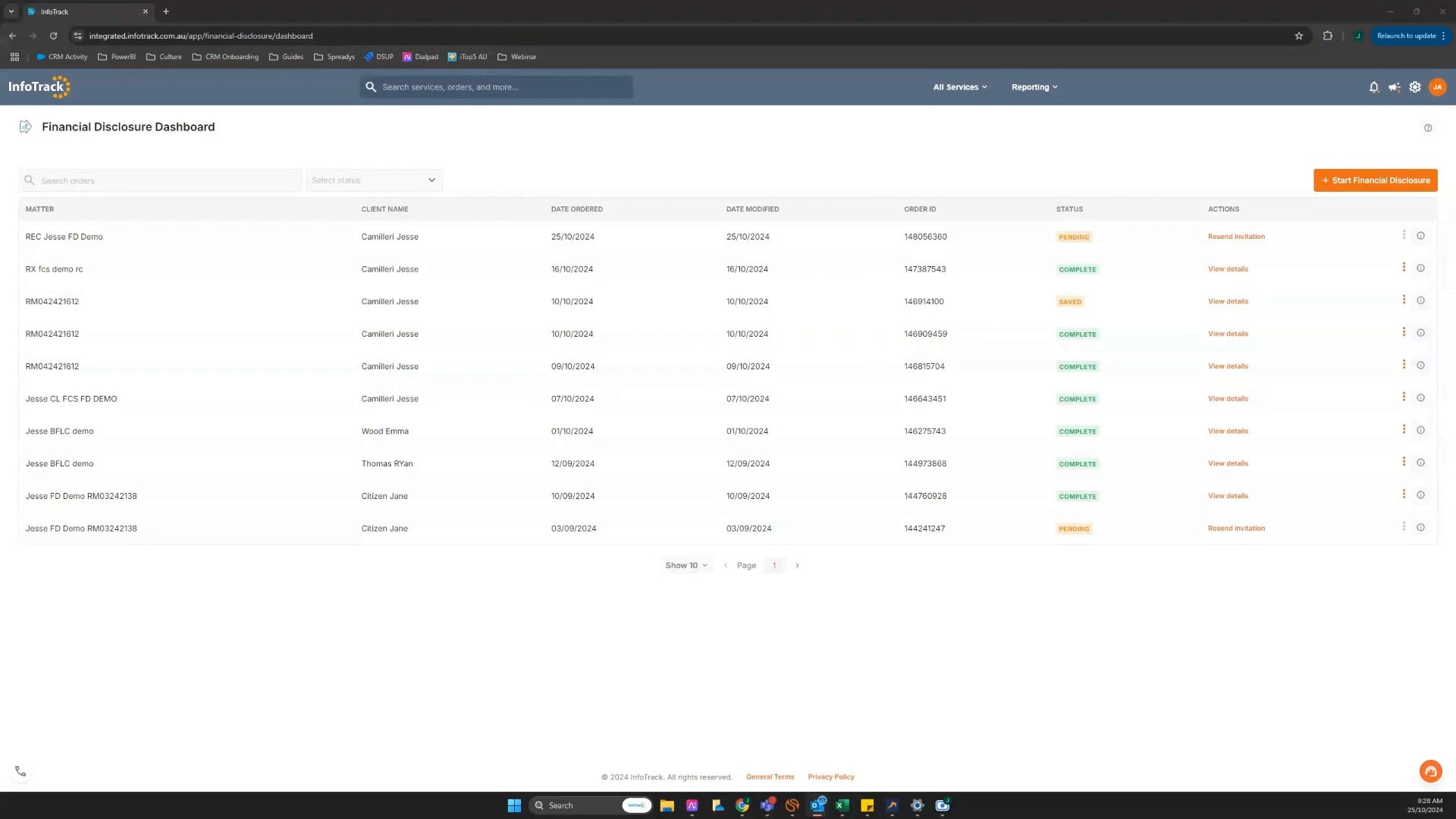
- Download the invitation email's pictures, enlarge the message and launch 'Start my Financial Disclosure'
{"action": "left_click", "coordinate": [374, 376]}
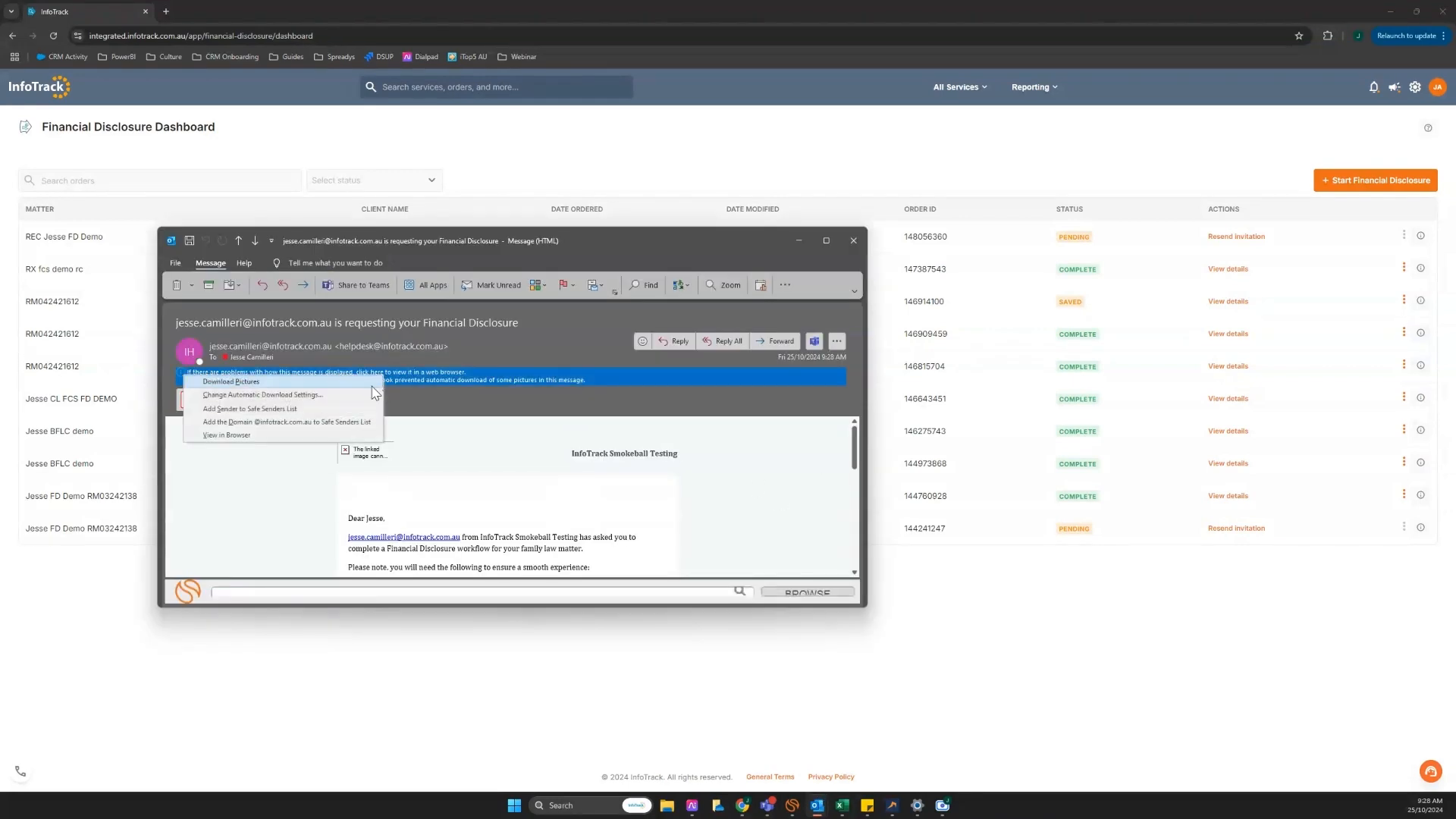
{"action": "left_click", "coordinate": [373, 385]}
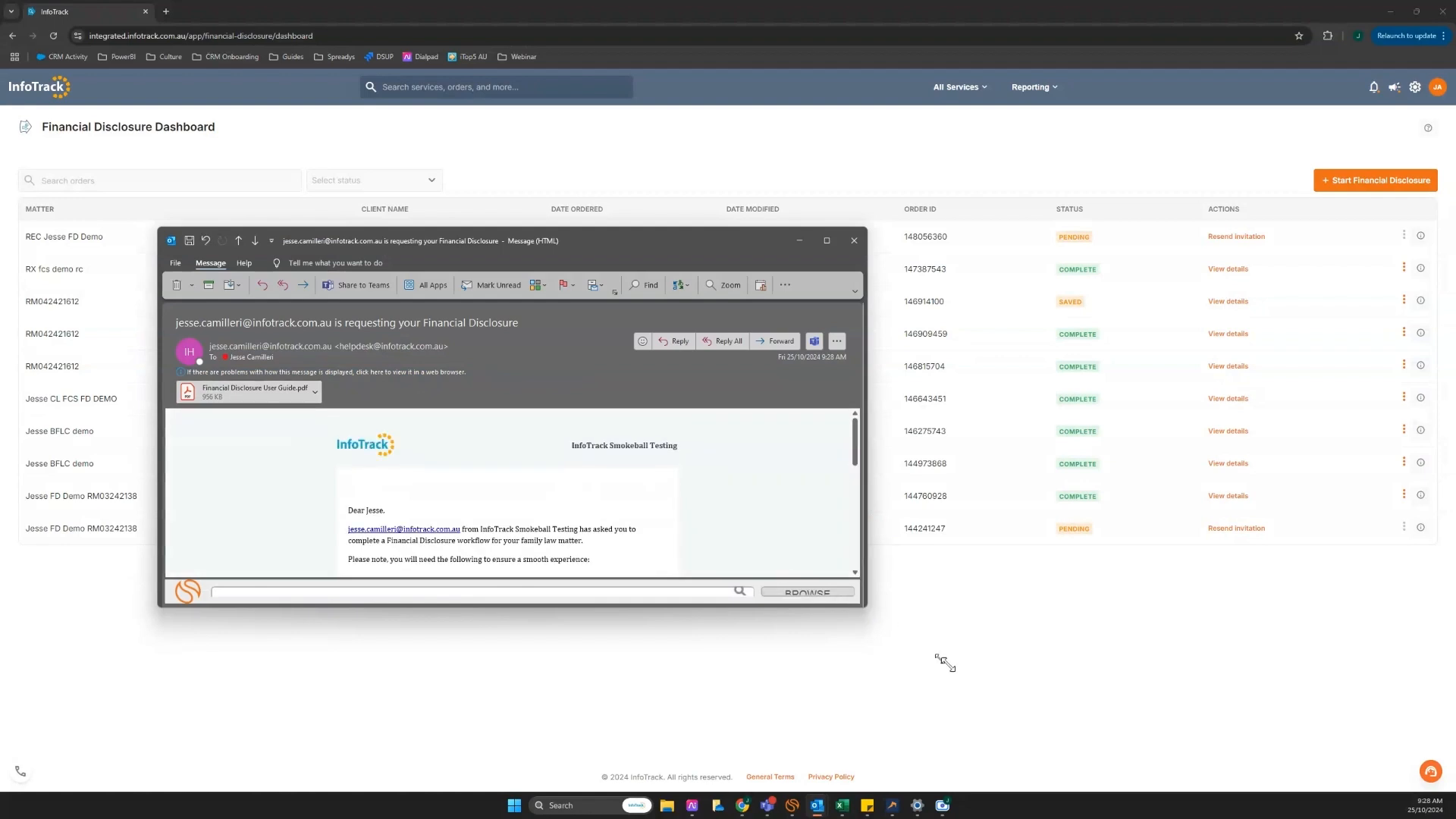
{"action": "left_click_drag", "start_coordinate": [945, 663], "coordinate": [986, 737]}
{"action": "left_click_drag", "start_coordinate": [657, 234], "coordinate": [742, 166]}
{"action": "scroll", "coordinate": [711, 457], "scroll_direction": "down", "scroll_amount": 3}
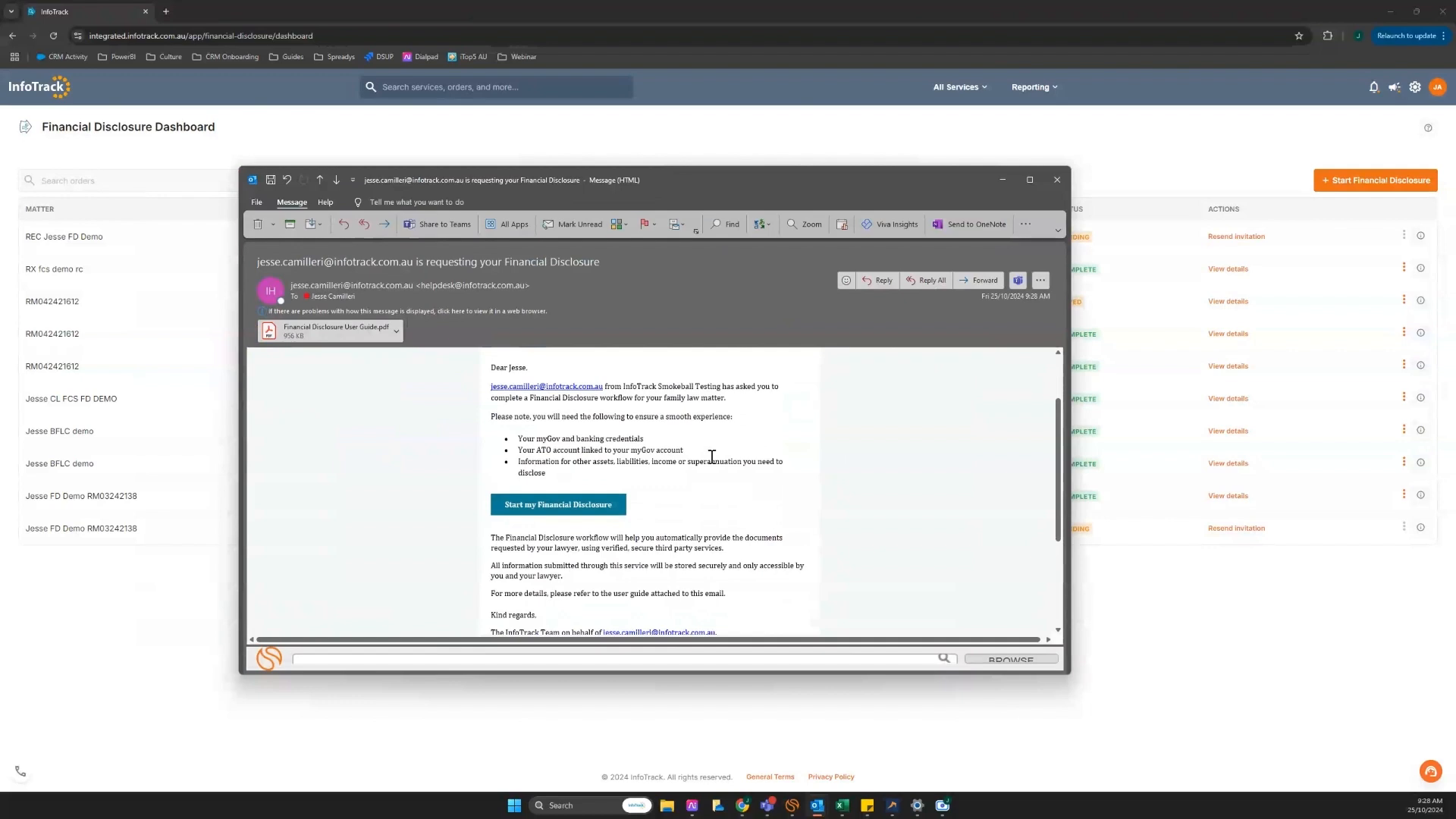
{"action": "left_click", "coordinate": [559, 509]}
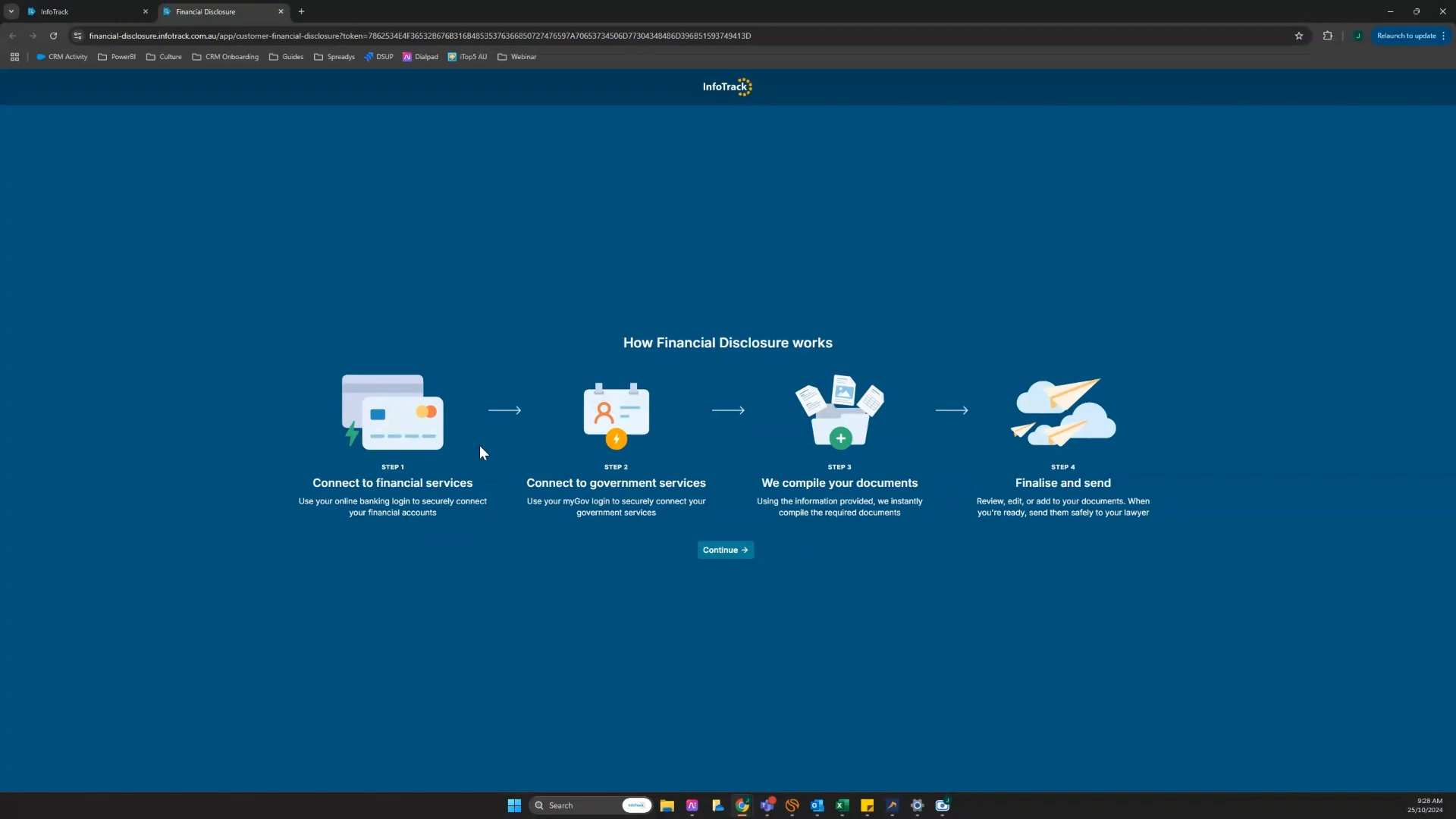
- Continue past the overview, enter the 6-digit SMS verification code, and accept the terms of service
{"action": "left_click", "coordinate": [724, 549]}
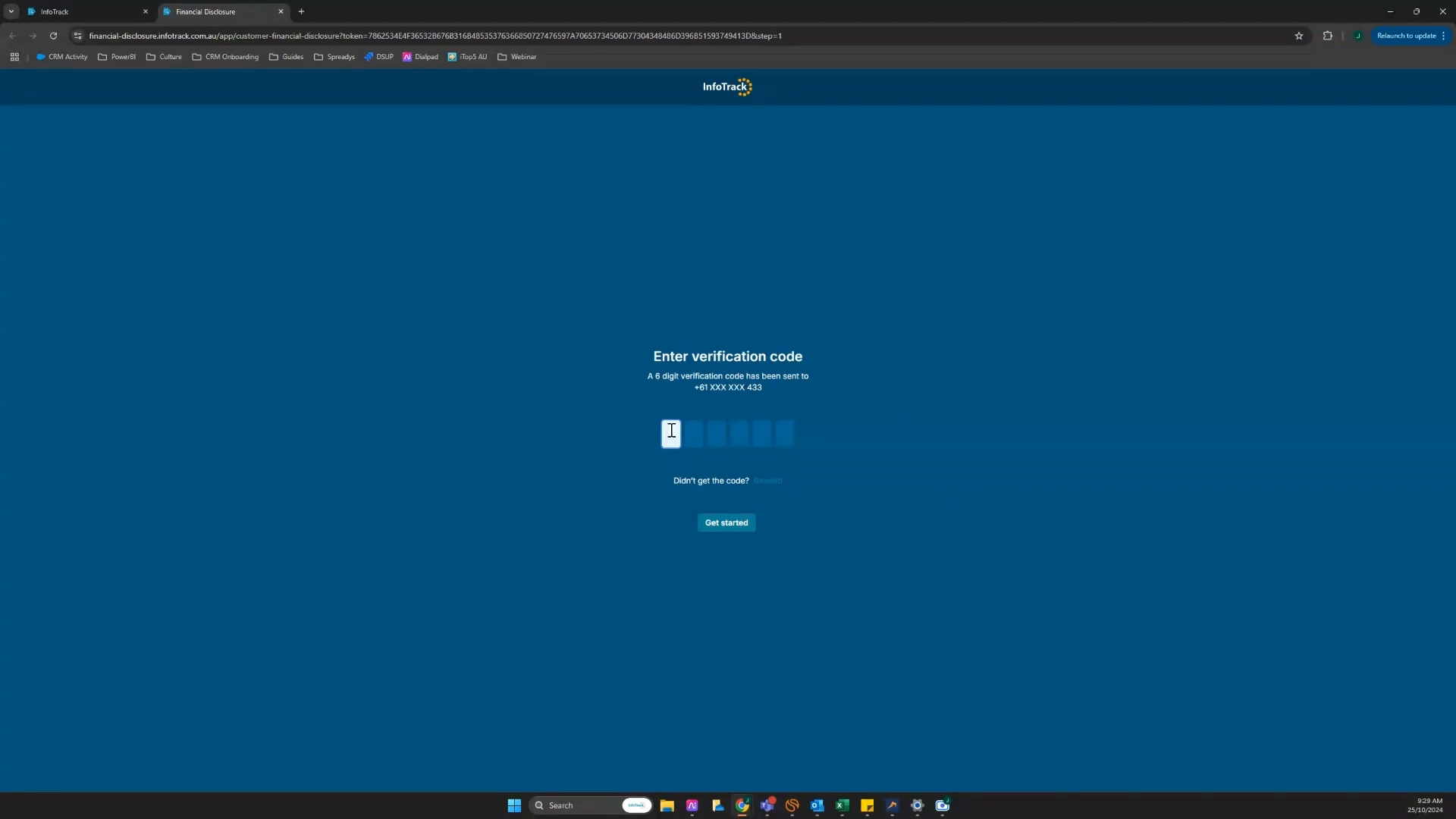
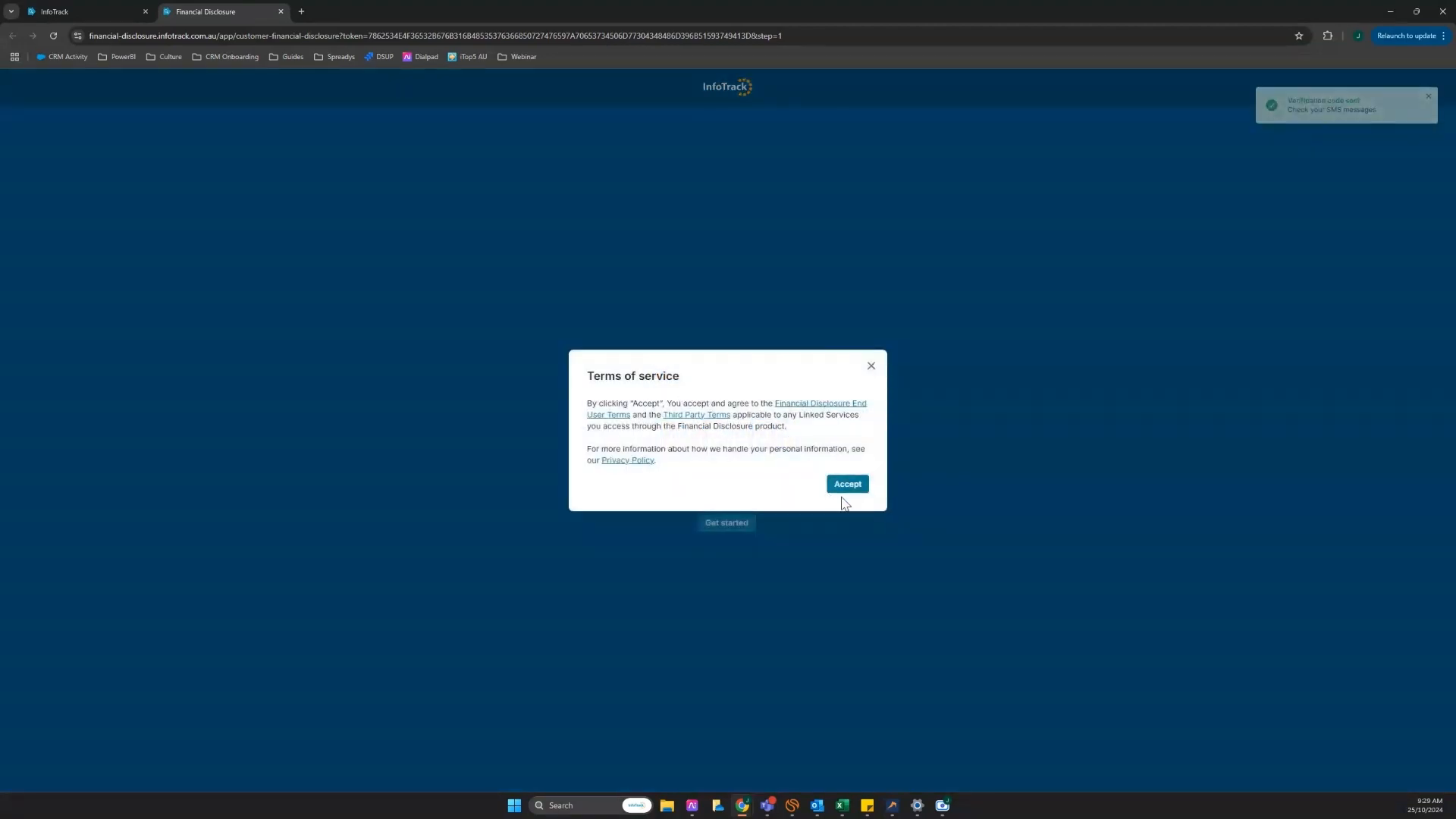
{"action": "left_click", "coordinate": [843, 489]}
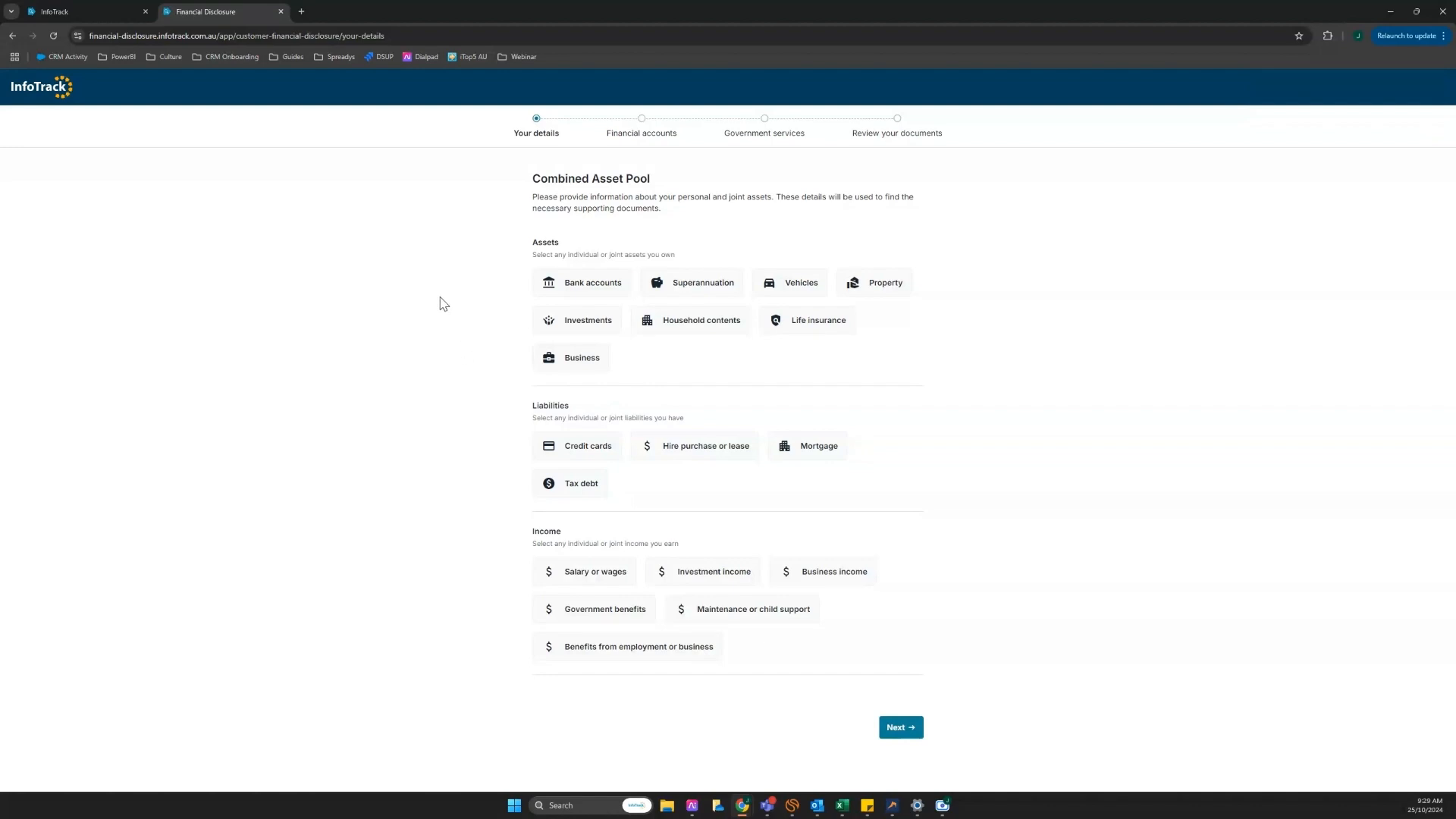
- Select Bank accounts, Superannuation, Property, Vehicles, Credit cards, Mortgage and Salary or wages
{"action": "left_click", "coordinate": [566, 282]}
{"action": "left_click", "coordinate": [682, 289]}
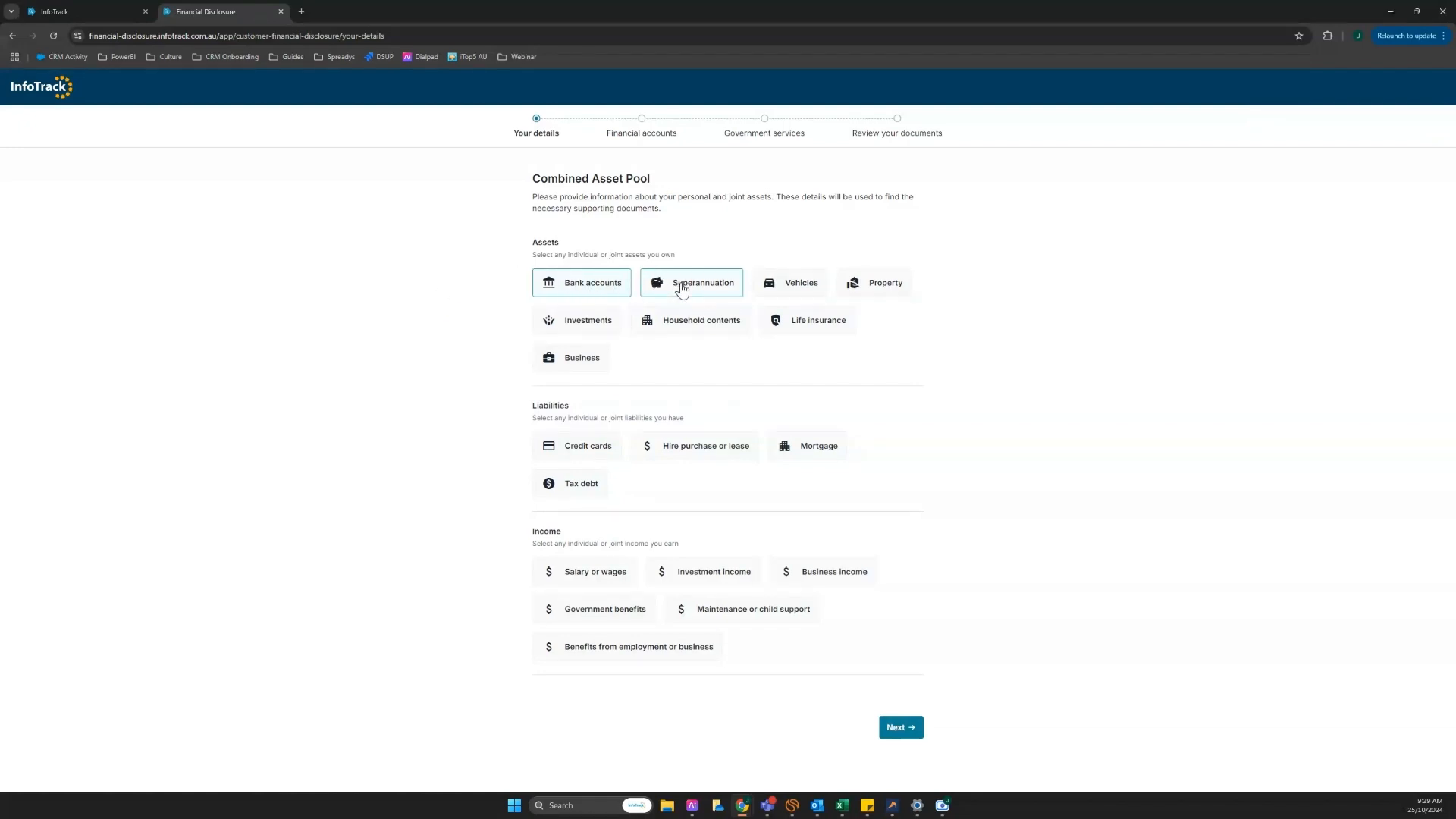
{"action": "left_click", "coordinate": [862, 292]}
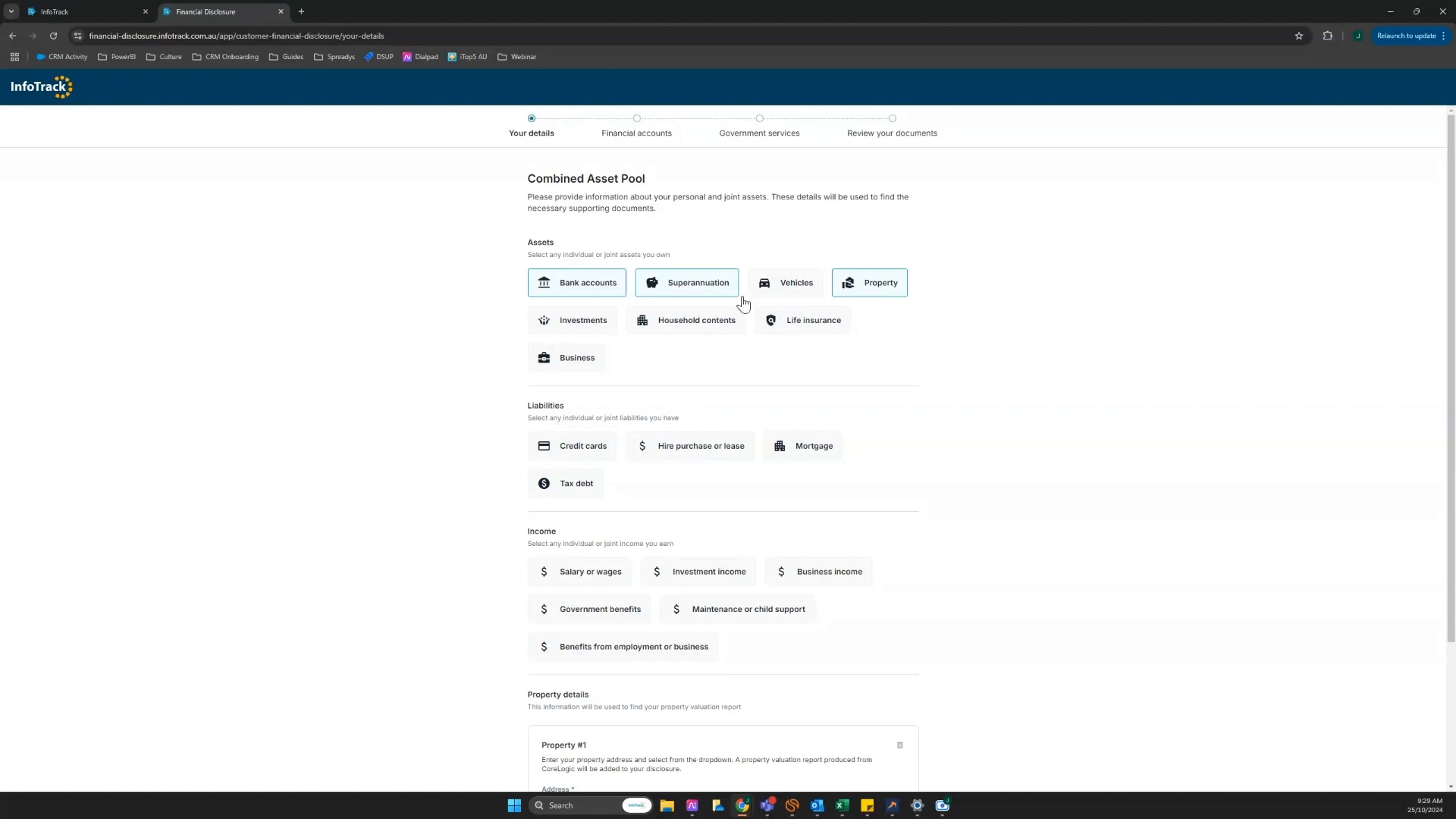
{"action": "left_click", "coordinate": [795, 294]}
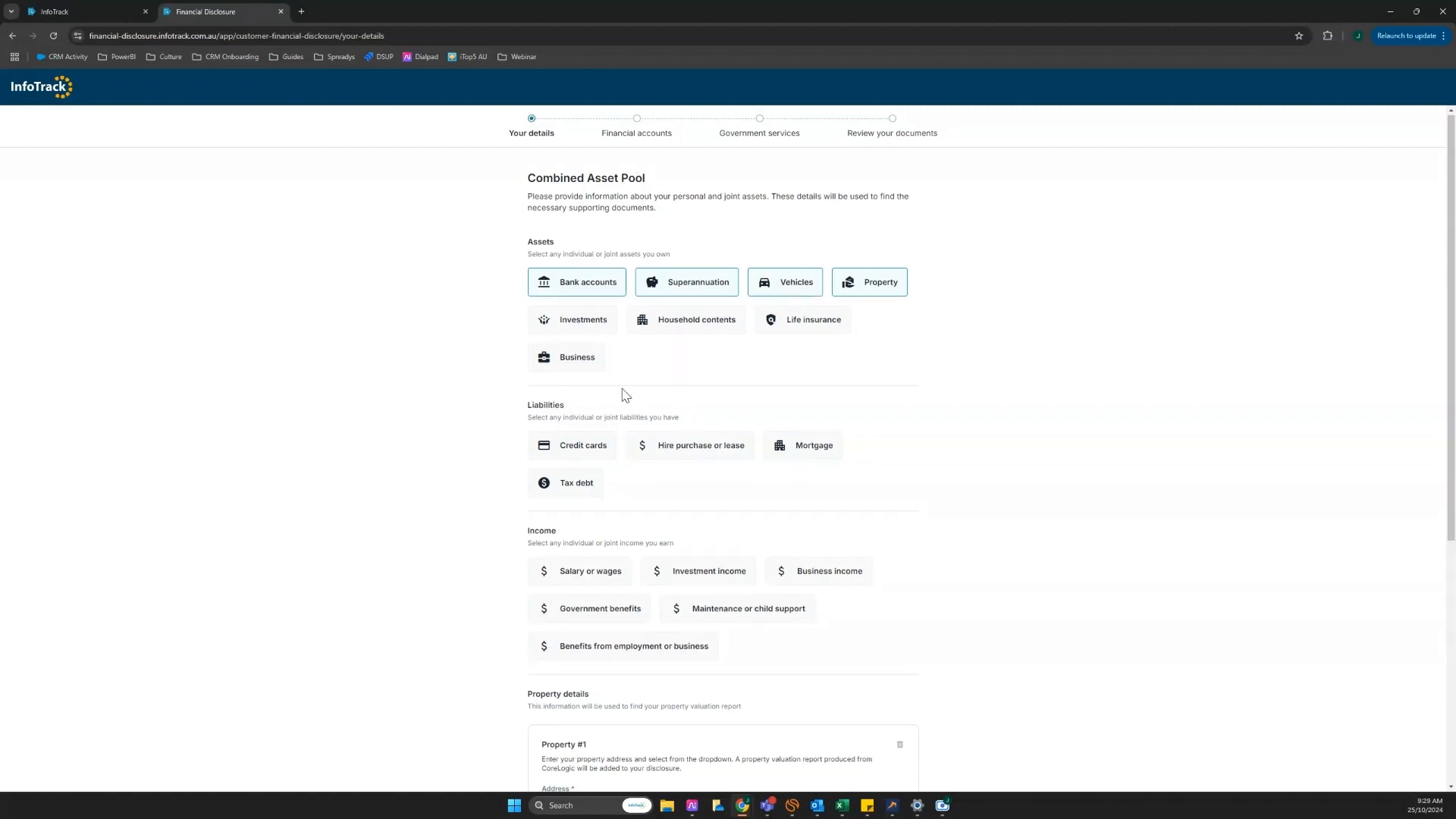
{"action": "scroll", "coordinate": [606, 391], "scroll_direction": "down", "scroll_amount": 1}
{"action": "left_click", "coordinate": [553, 386]}
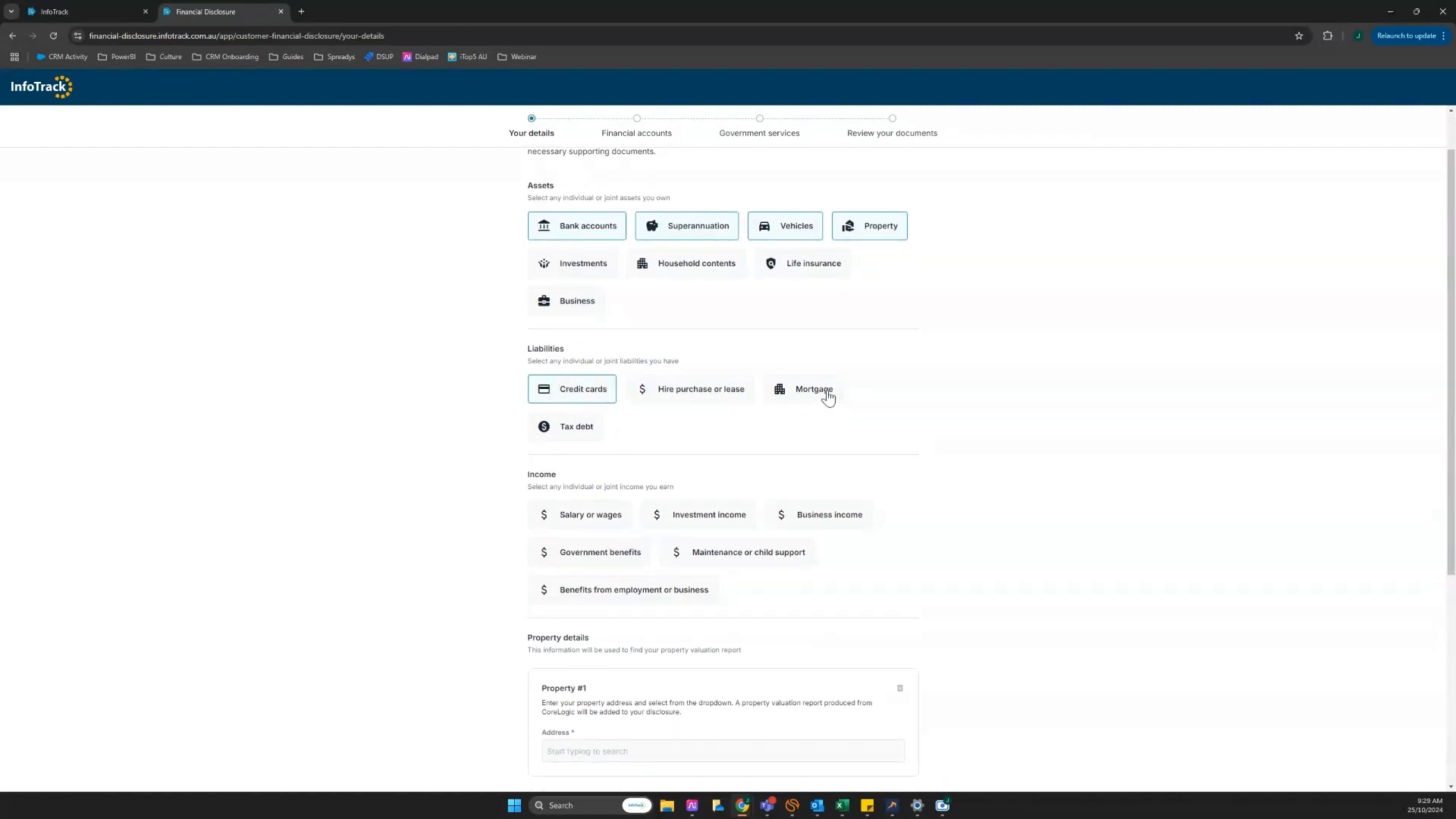
{"action": "left_click", "coordinate": [815, 401]}
{"action": "scroll", "coordinate": [433, 429], "scroll_direction": "down", "scroll_amount": 3}
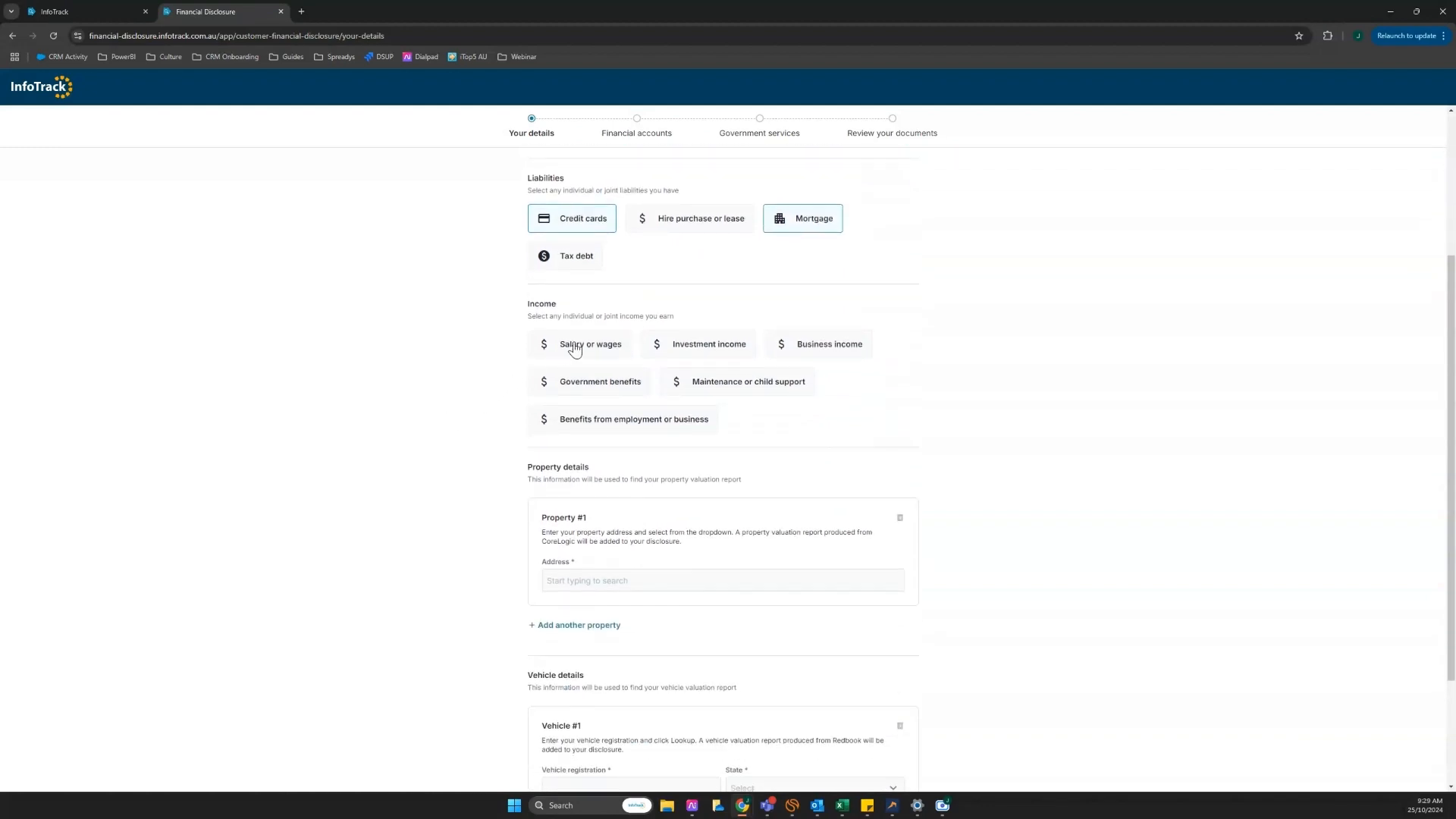
{"action": "left_click", "coordinate": [575, 347]}
{"action": "scroll", "coordinate": [455, 394], "scroll_direction": "down", "scroll_amount": 1}
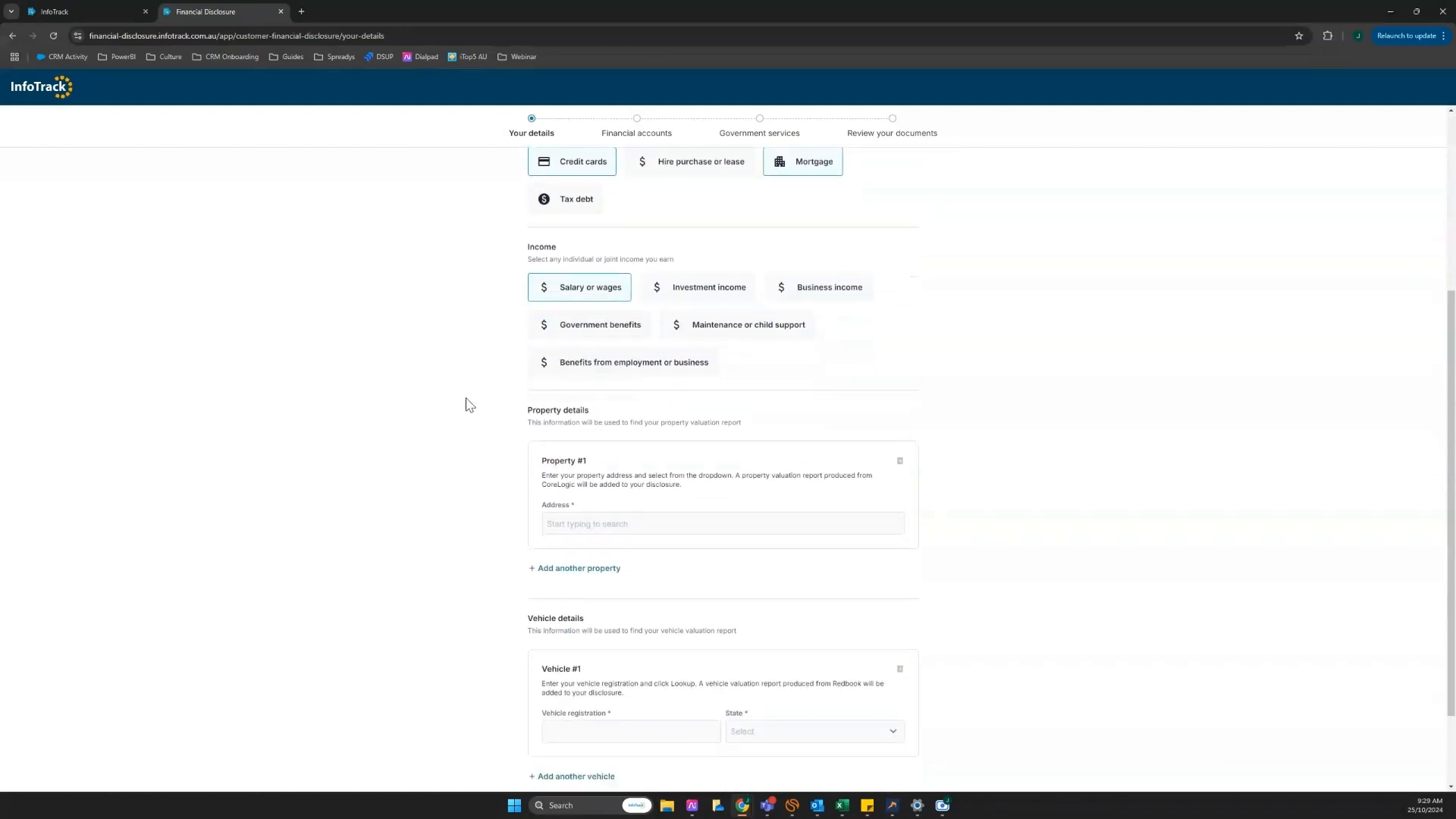
- Enter the property's address and pick the matching address suggestion
{"action": "left_click", "coordinate": [564, 522]}
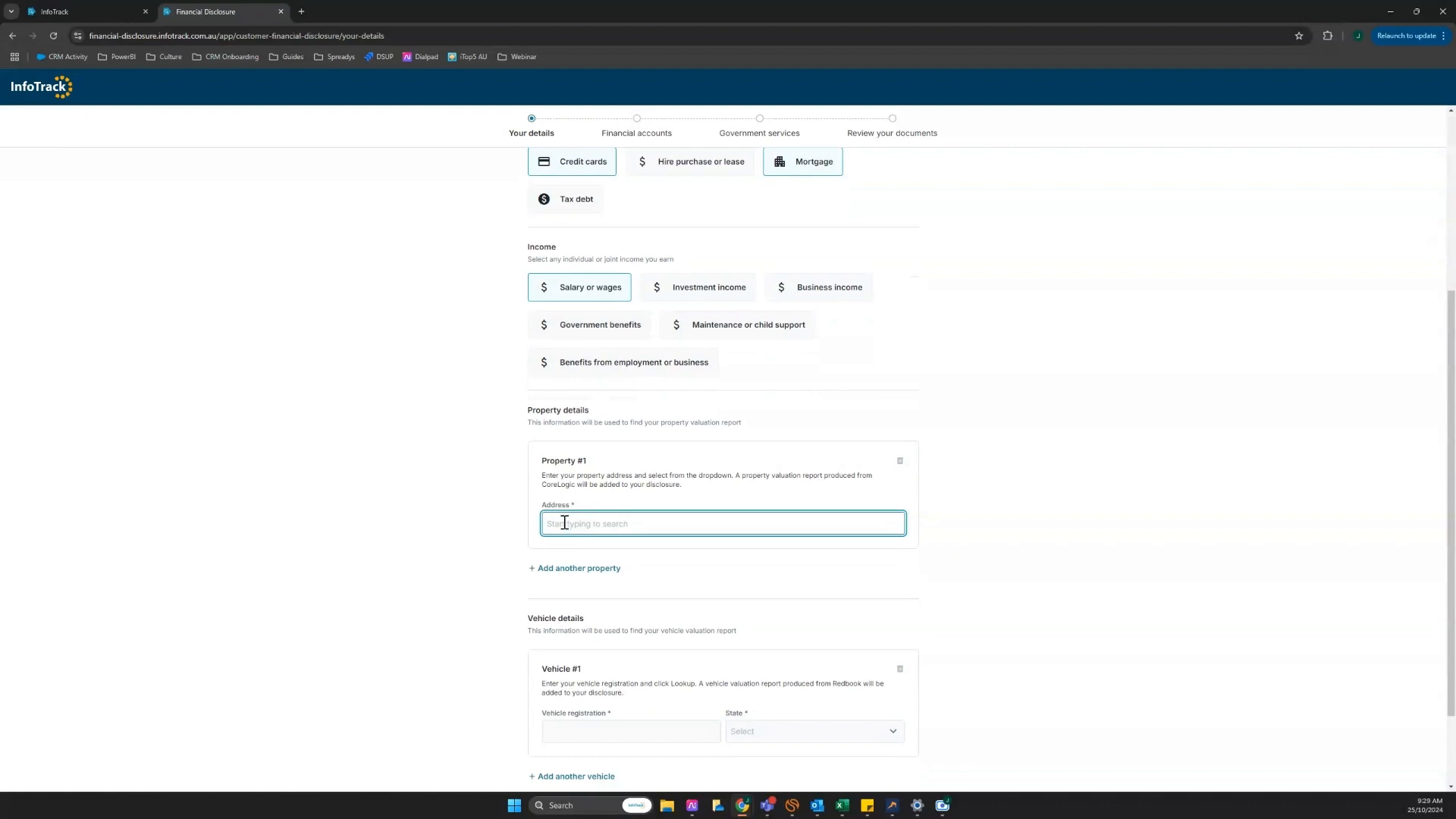
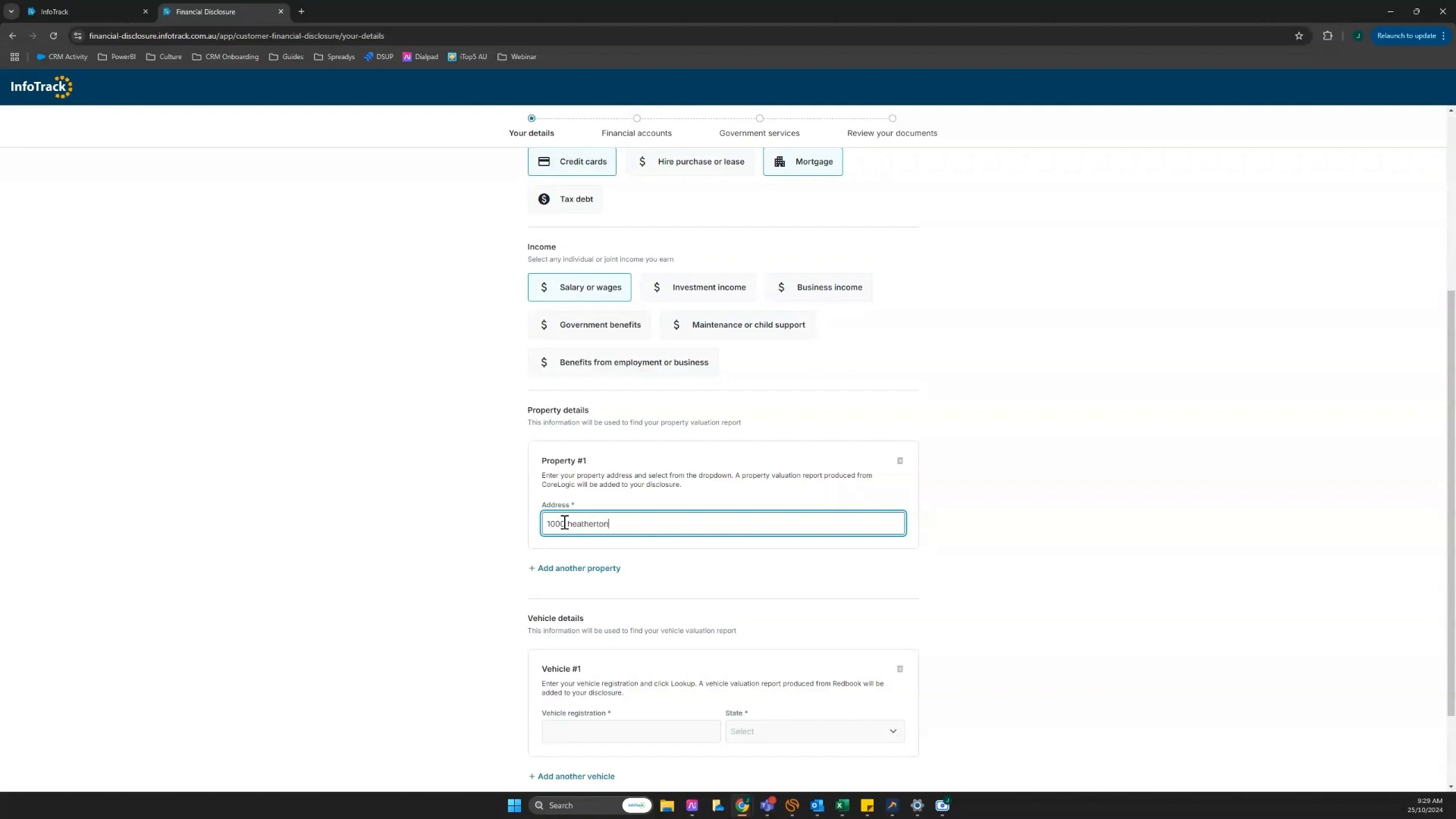
{"action": "left_click", "coordinate": [602, 555]}
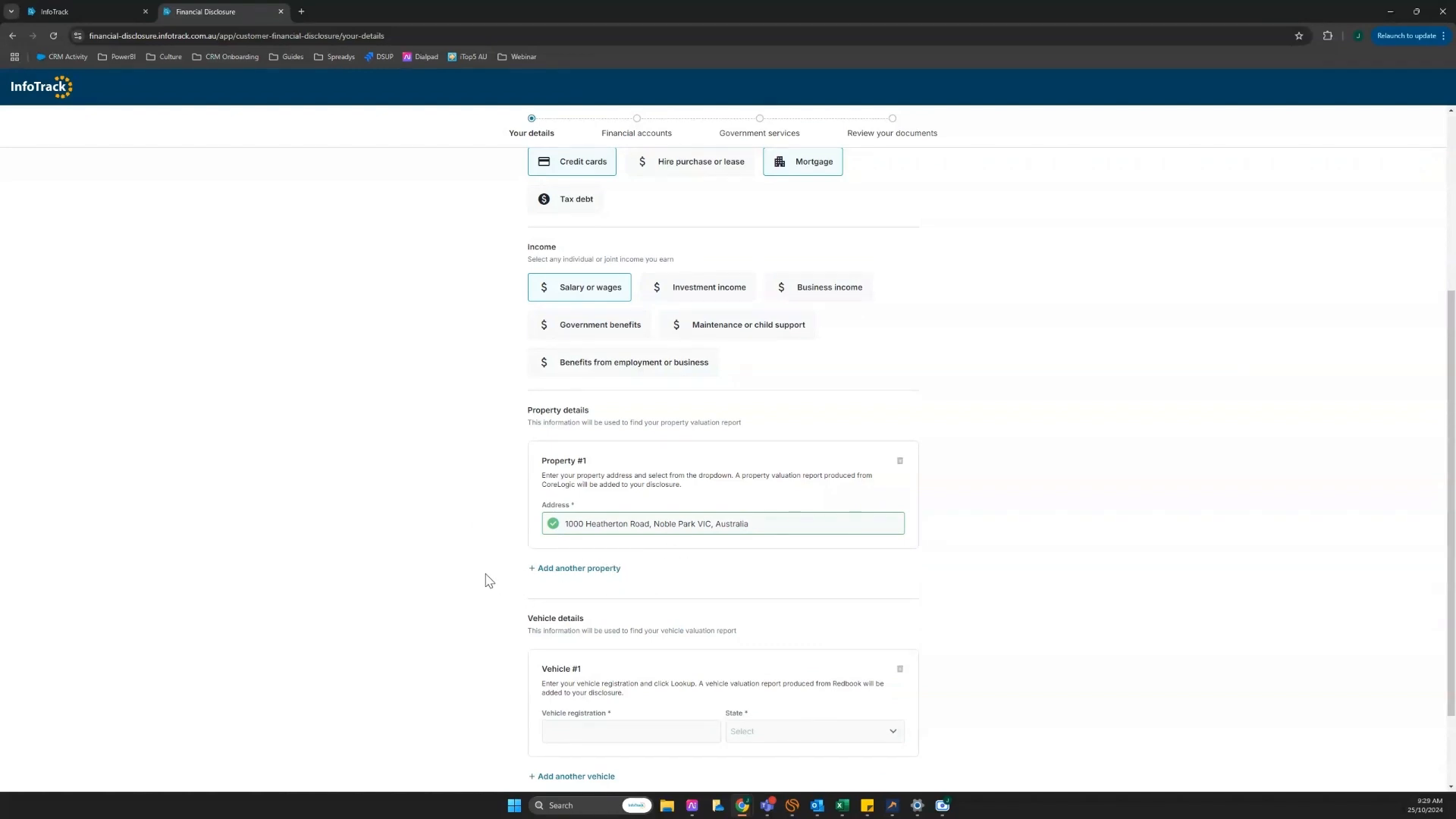
- Add the saved vehicle registration with state VIC, which looks up a 2023 Kia Cerato
{"action": "scroll", "coordinate": [489, 581], "scroll_direction": "down", "scroll_amount": 1}
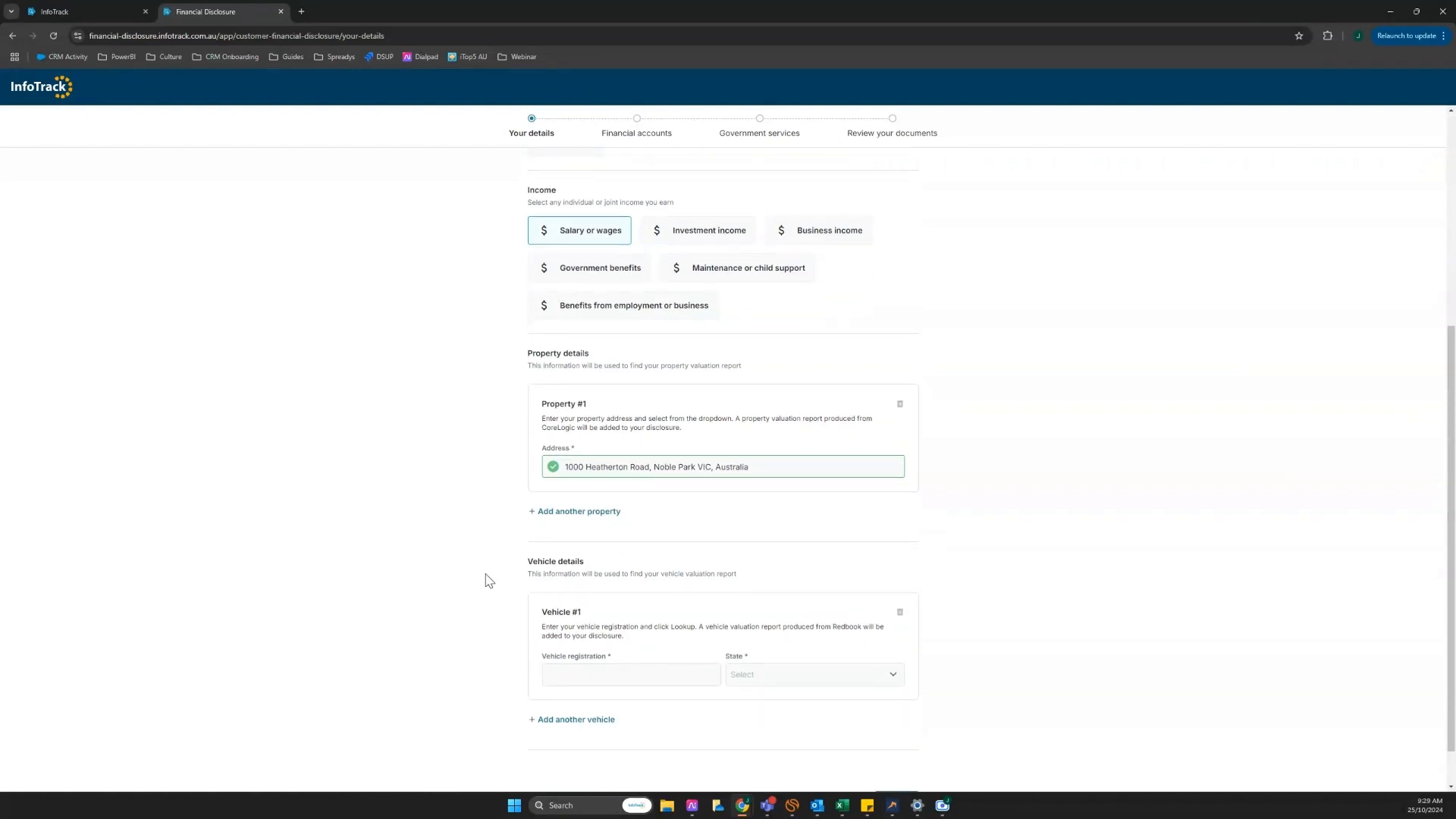
{"action": "scroll", "coordinate": [489, 581], "scroll_direction": "down", "scroll_amount": 1}
{"action": "left_click", "coordinate": [559, 624]}
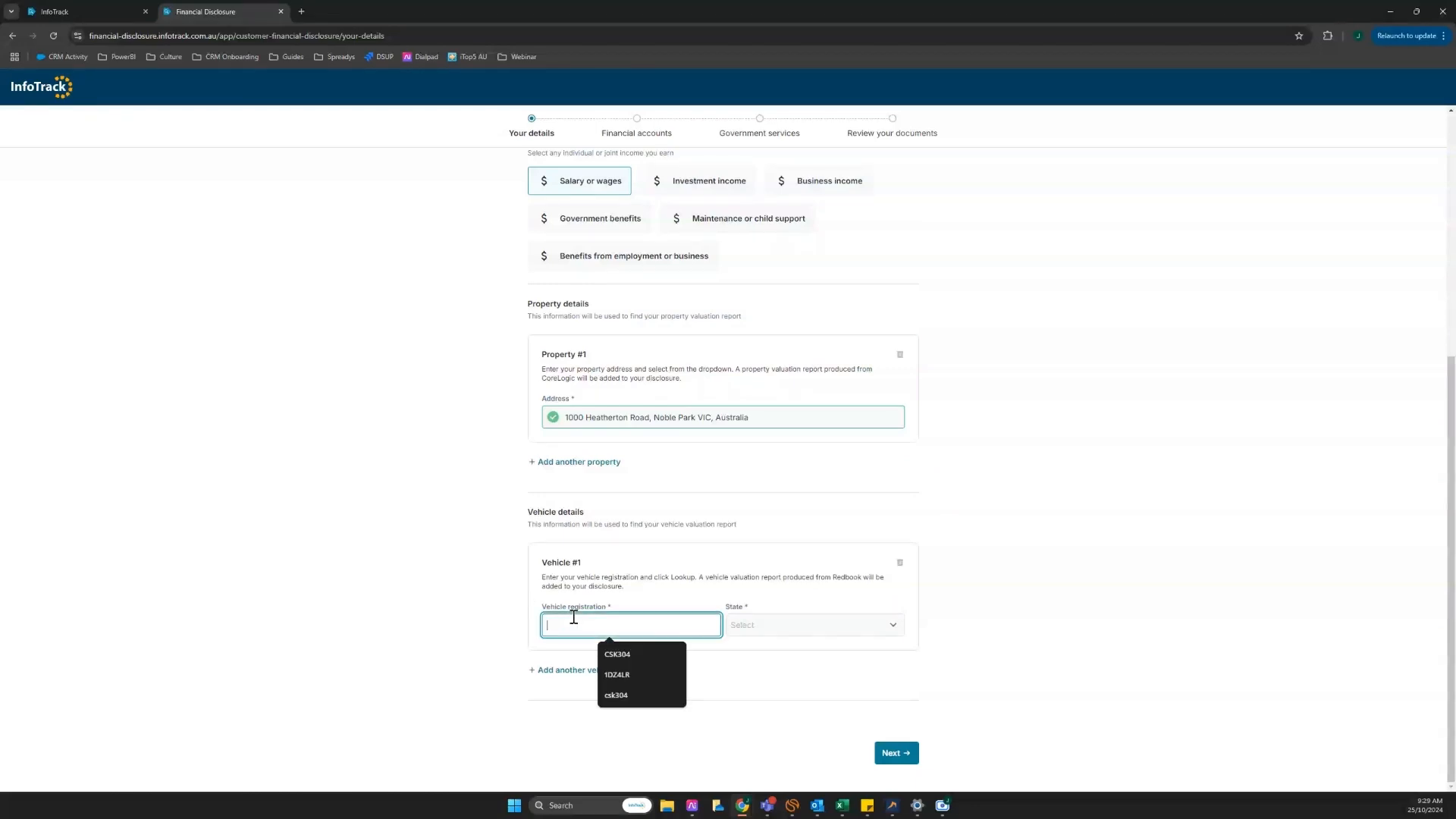
{"action": "left_click", "coordinate": [616, 655]}
{"action": "left_click", "coordinate": [773, 629]}
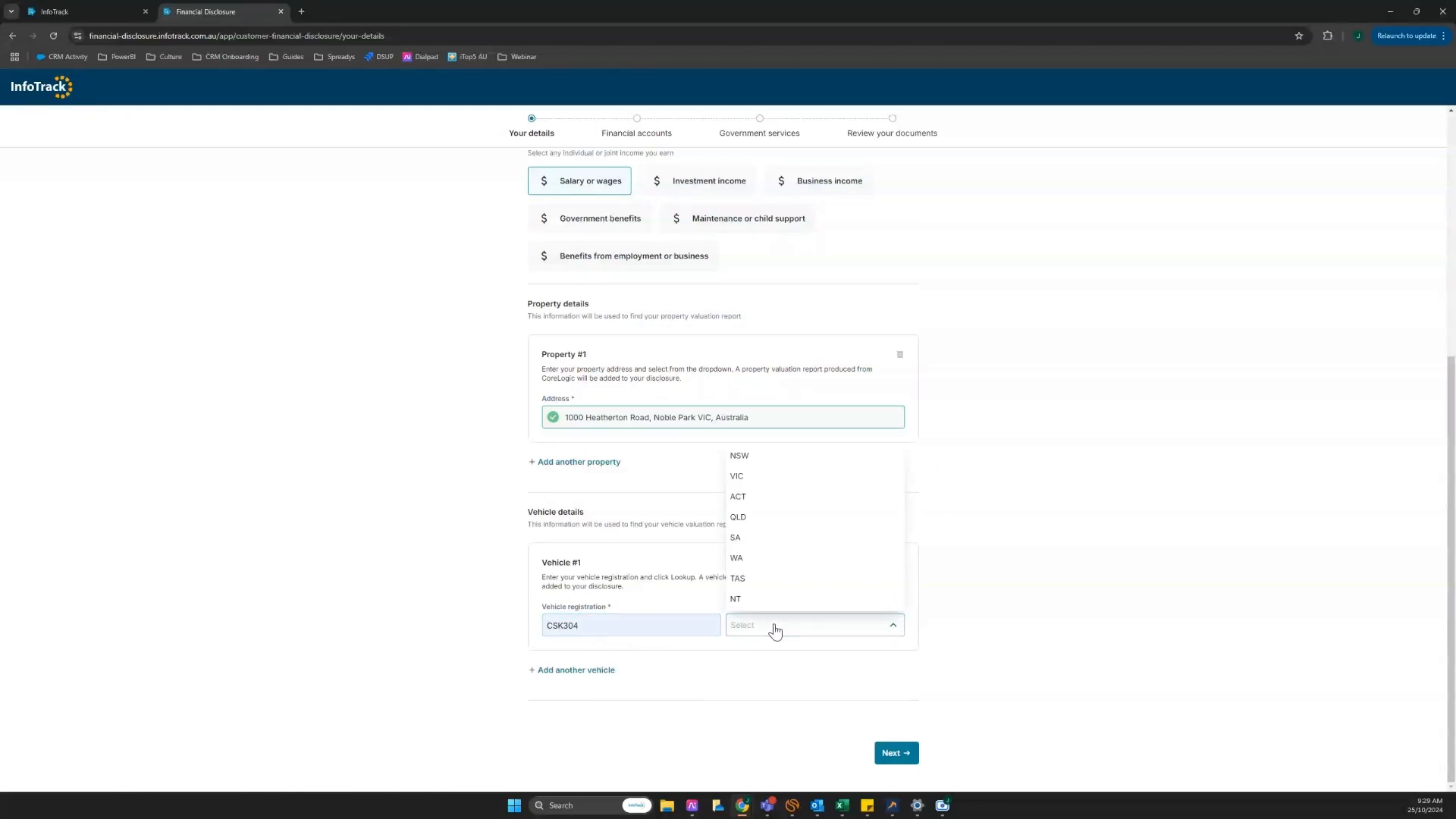
{"action": "left_click", "coordinate": [766, 477]}
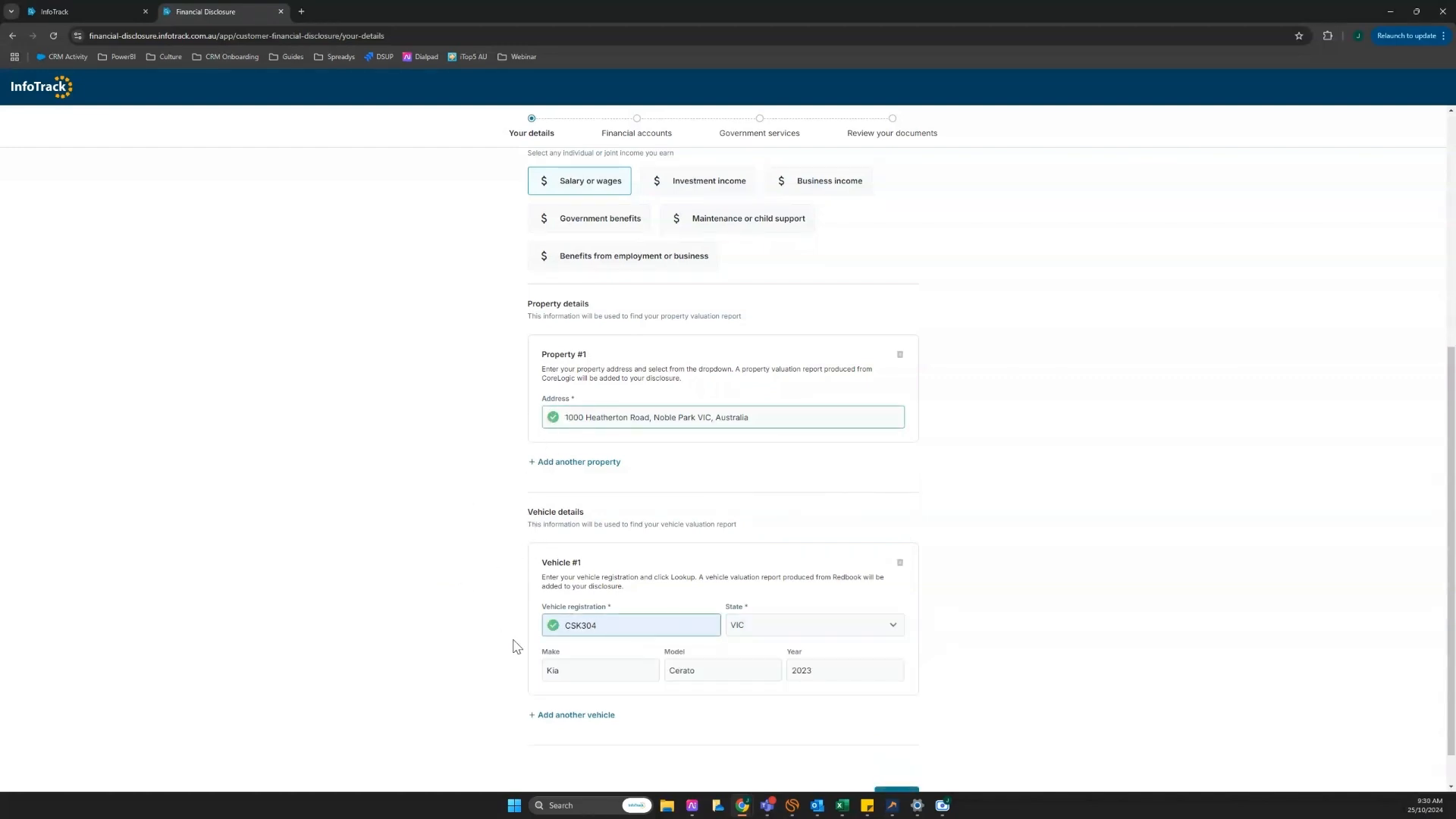
{"action": "scroll", "coordinate": [513, 614], "scroll_direction": "down", "scroll_amount": 1}
{"action": "scroll", "coordinate": [690, 665], "scroll_direction": "up", "scroll_amount": 1}
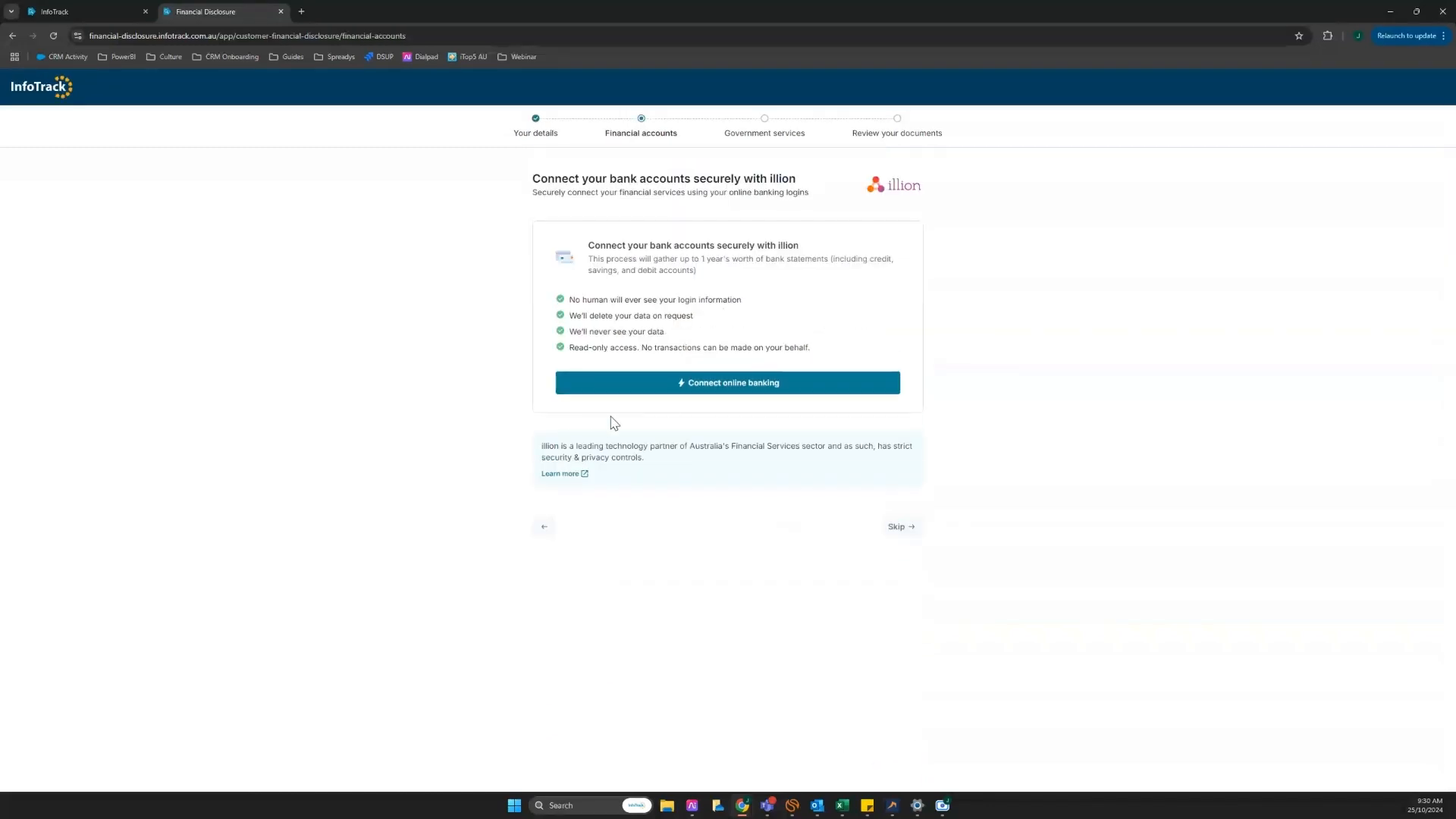
- Agree to bank sharing, pick Commonwealth Bank, abandon its login, and skip Financial accounts
{"action": "left_click", "coordinate": [672, 383]}
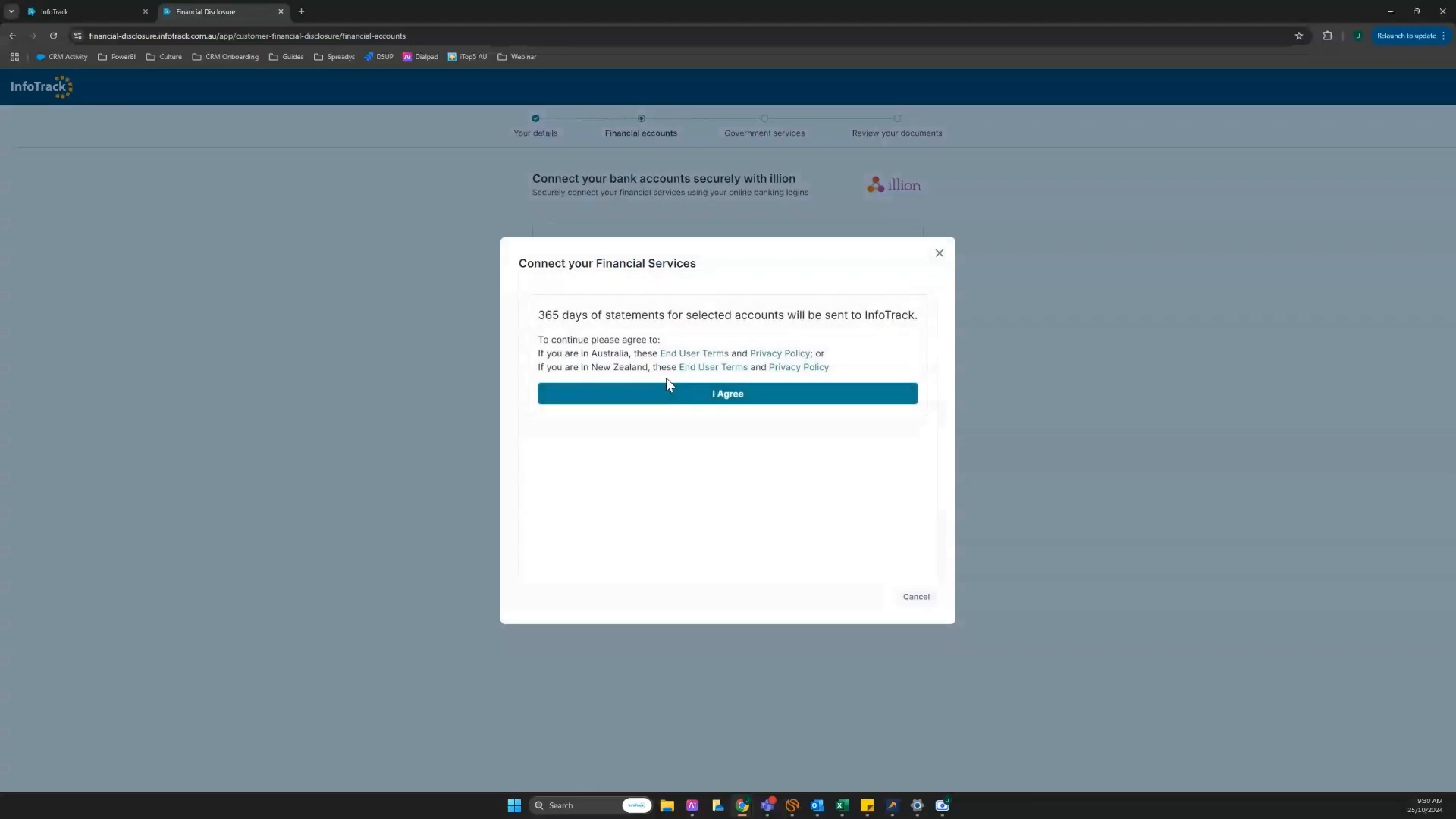
{"action": "left_click", "coordinate": [667, 398]}
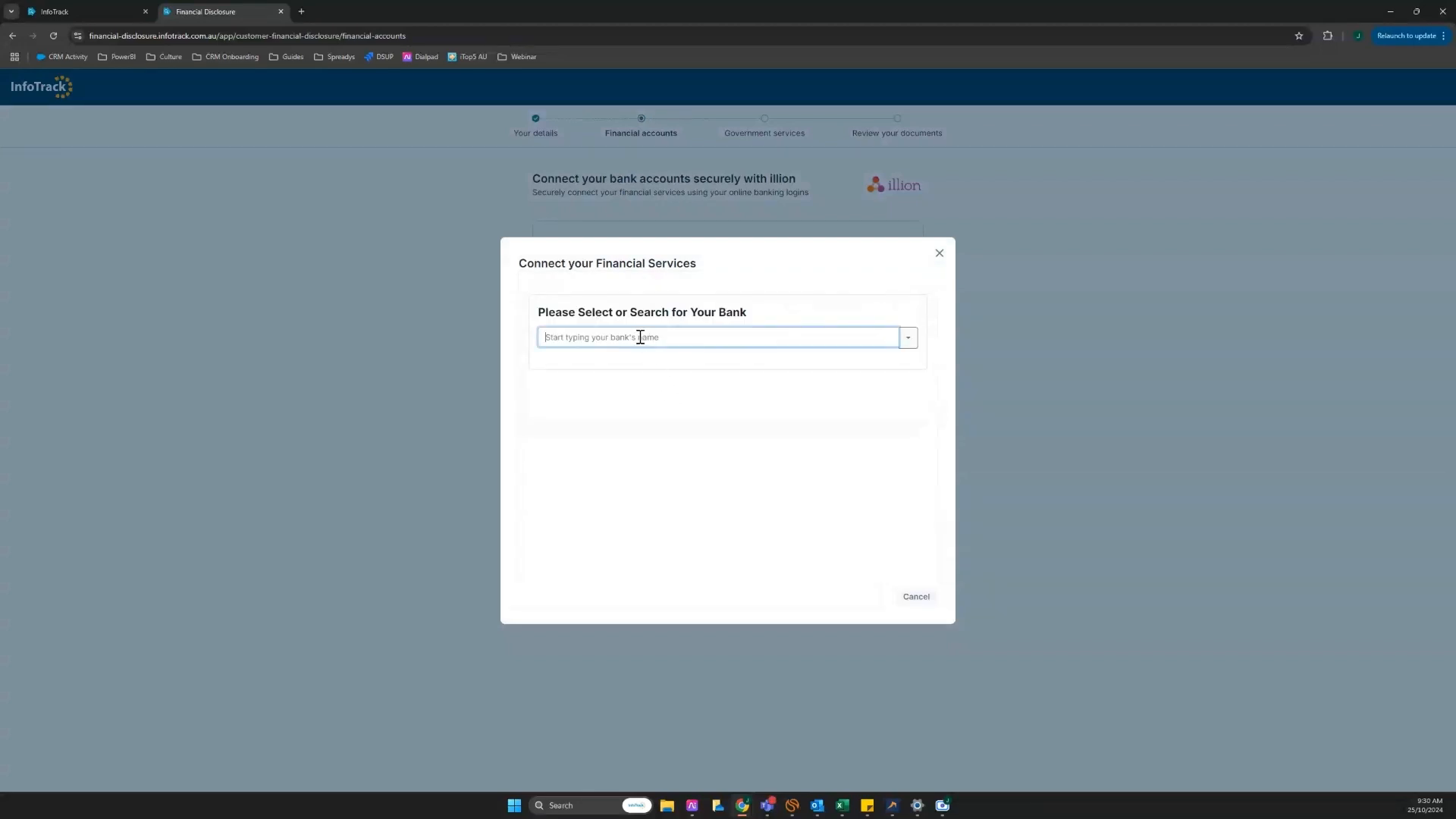
{"action": "type", "text": "Commonwealth"}
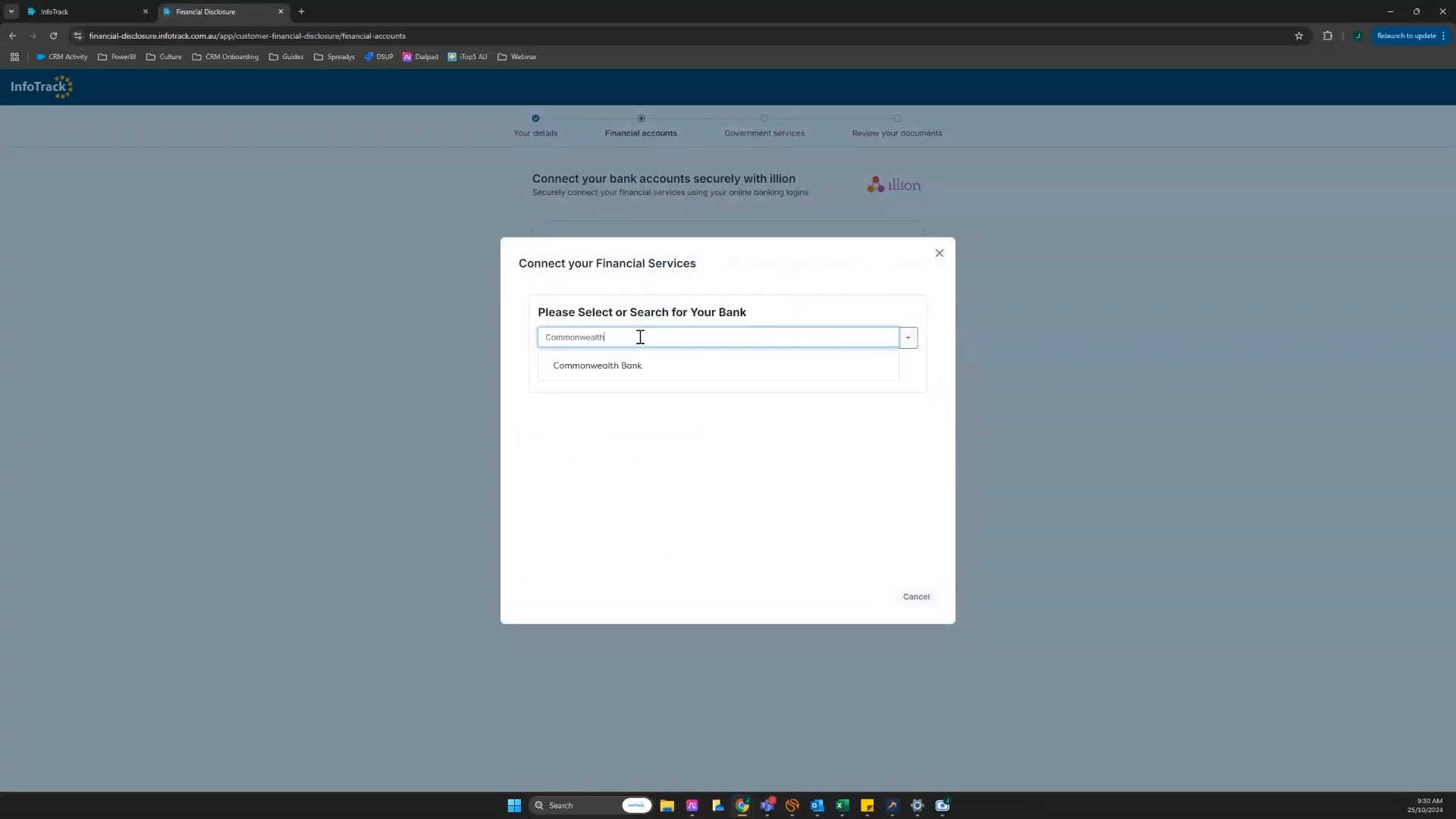
{"action": "left_click", "coordinate": [627, 365]}
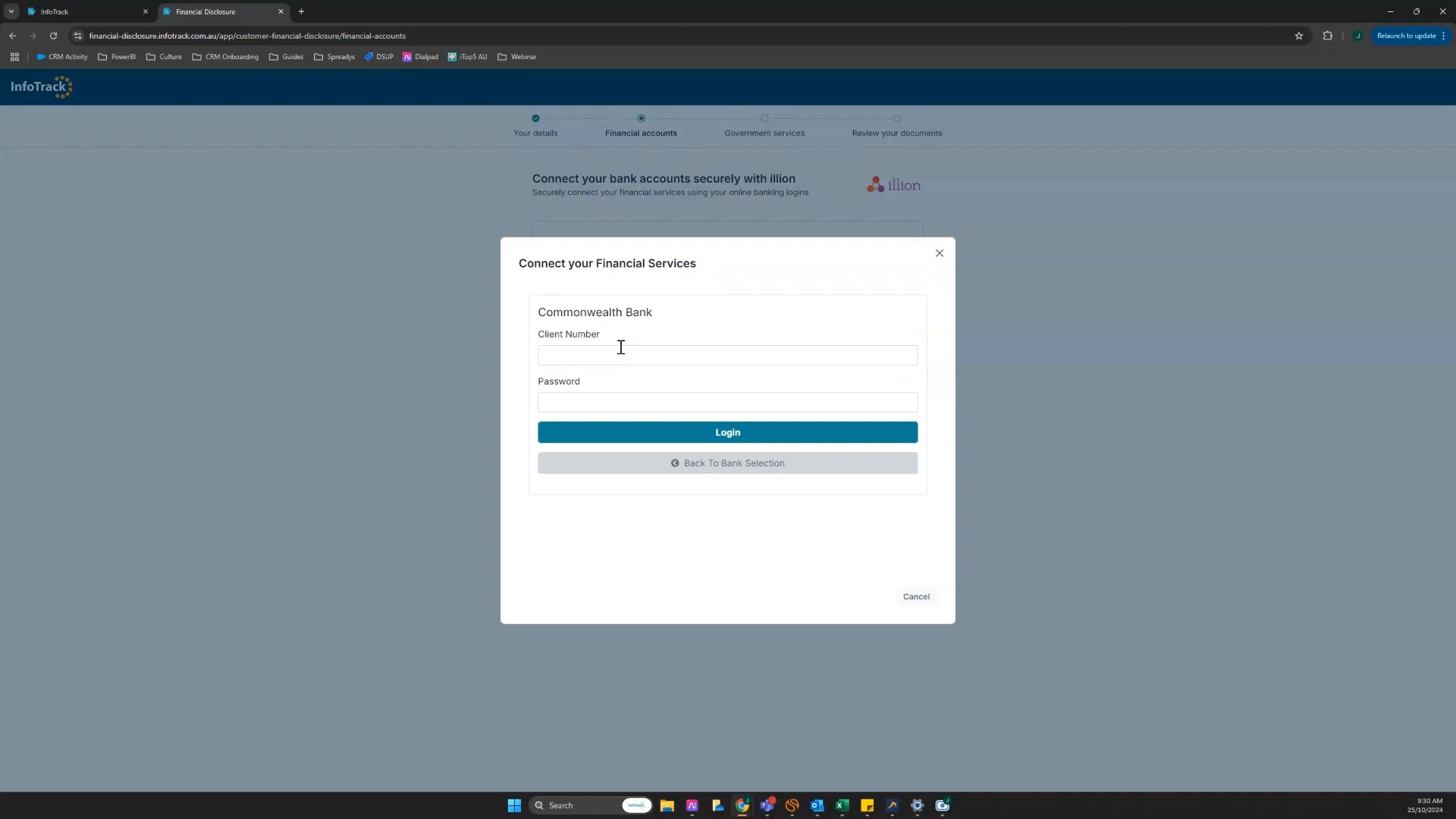
{"action": "left_click", "coordinate": [940, 255]}
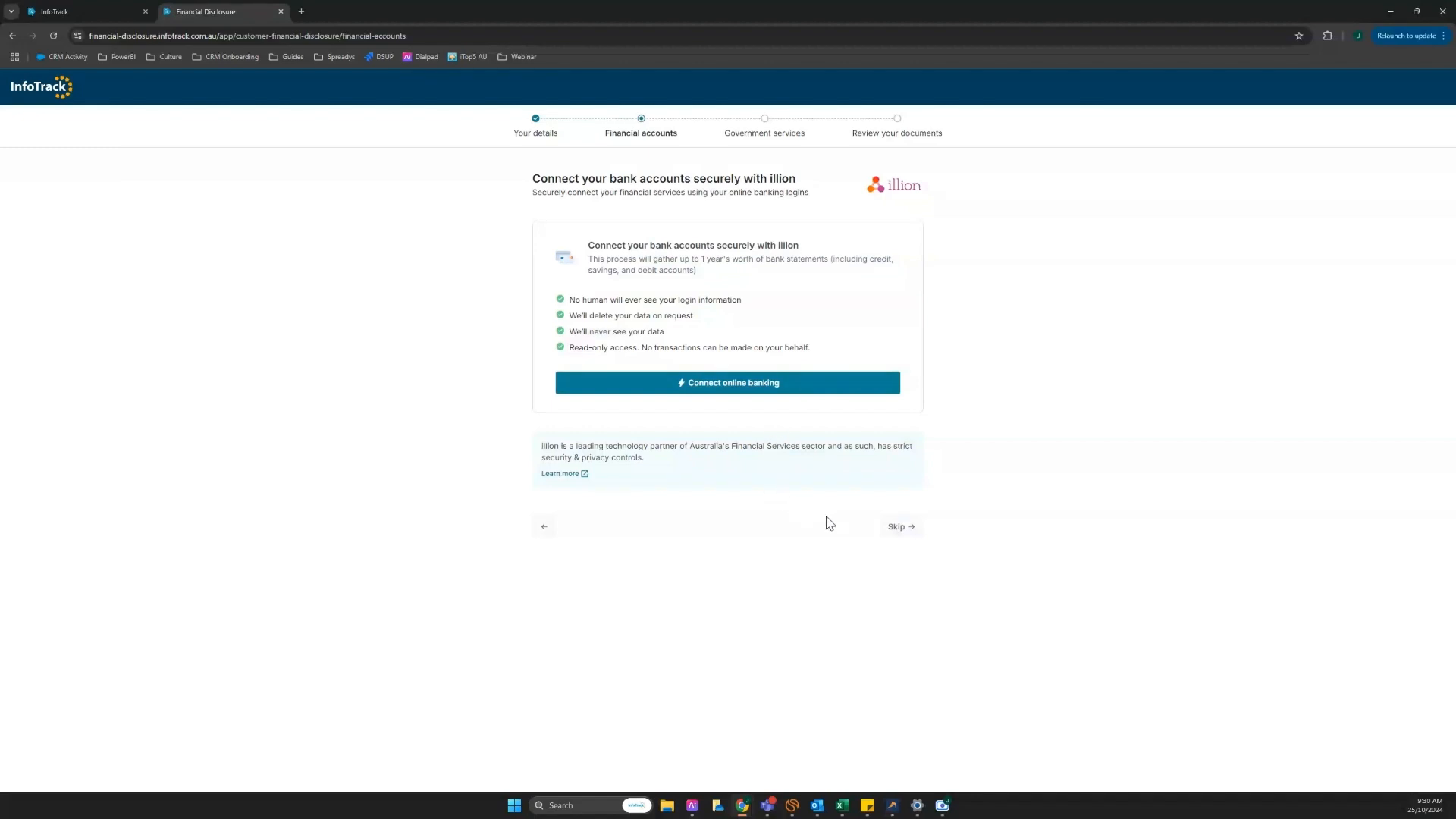
{"action": "left_click", "coordinate": [898, 528]}
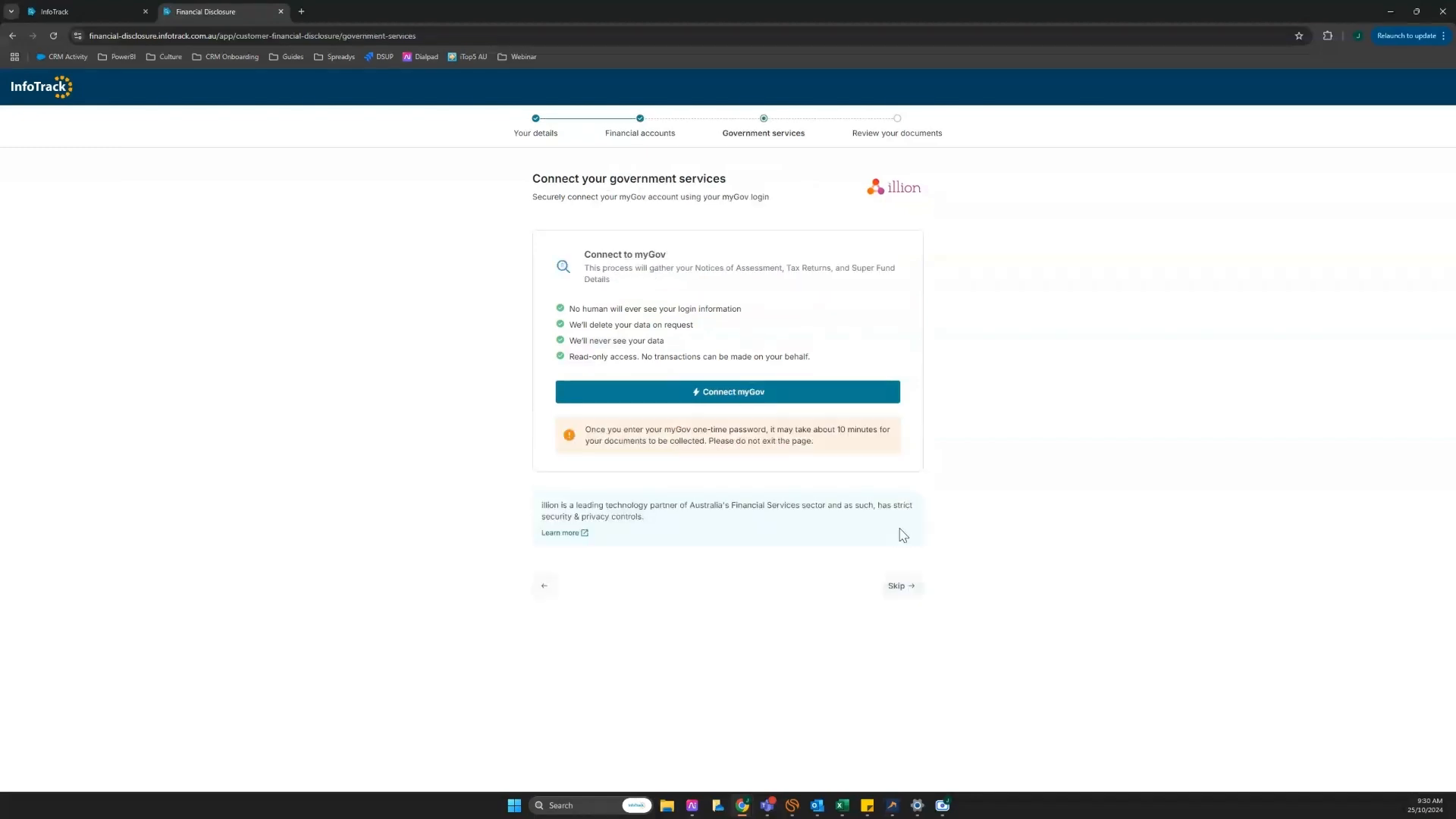
- Authorise illion access under the client's full name and start the myGov connection
{"action": "left_click", "coordinate": [682, 401]}
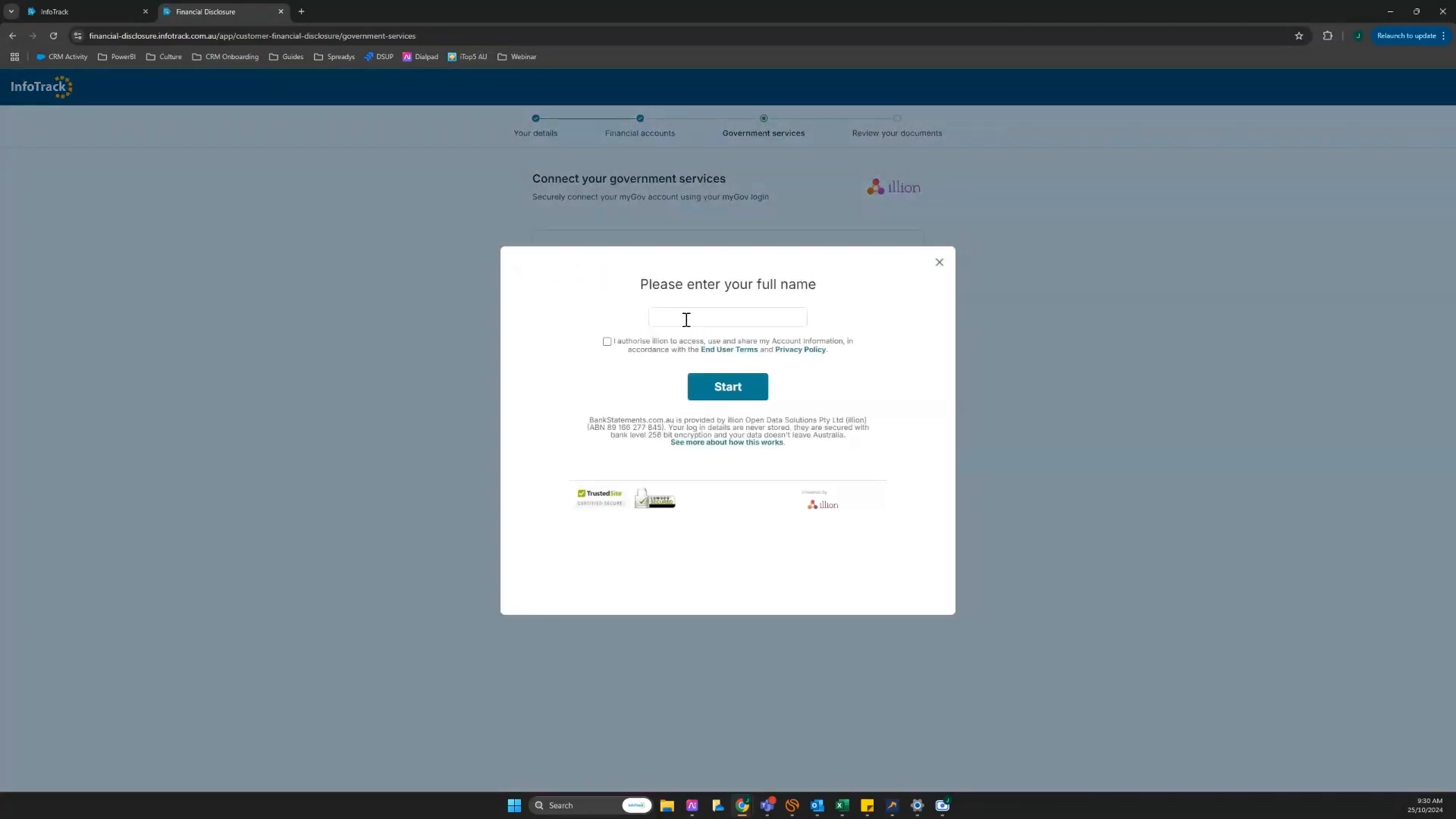
{"action": "left_click", "coordinate": [607, 341]}
{"action": "left_click", "coordinate": [690, 321]}
{"action": "left_click", "coordinate": [714, 389]}
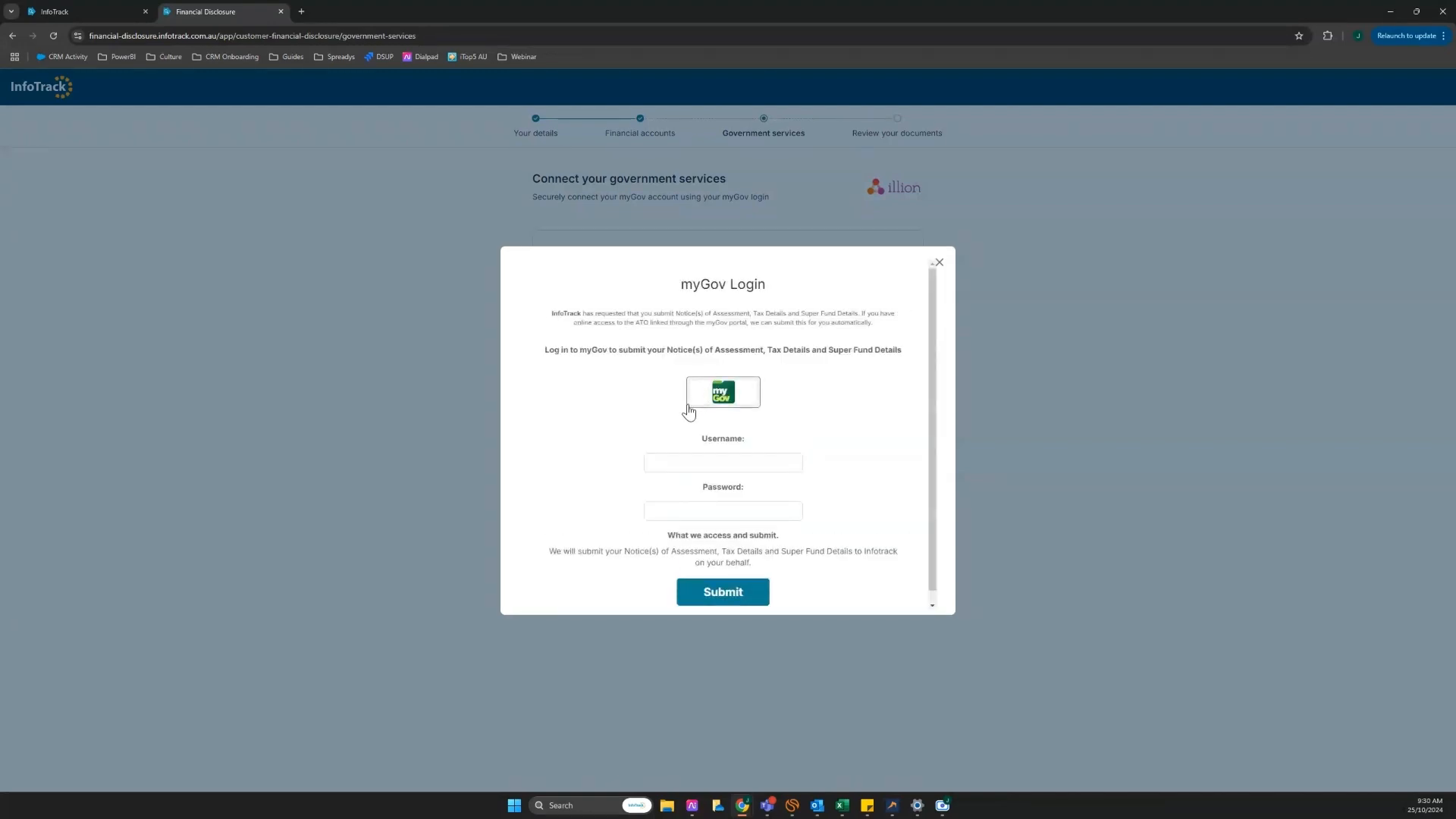
{"action": "scroll", "coordinate": [683, 470], "scroll_direction": "down", "scroll_amount": 1}
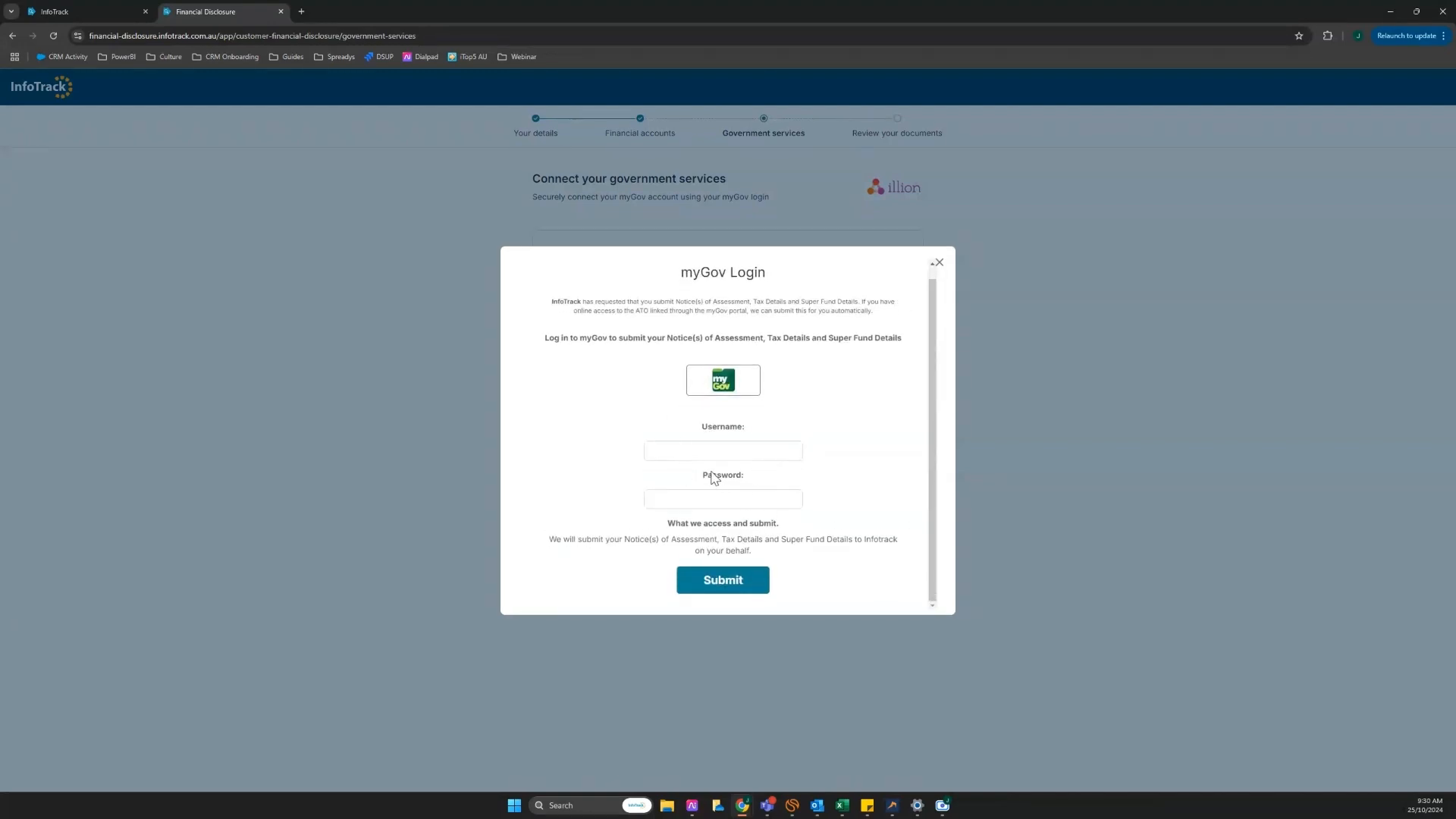
- Close the myGov login, skip Government services, open Review your documents, and dismiss the tour tip
{"action": "left_click", "coordinate": [939, 264]}
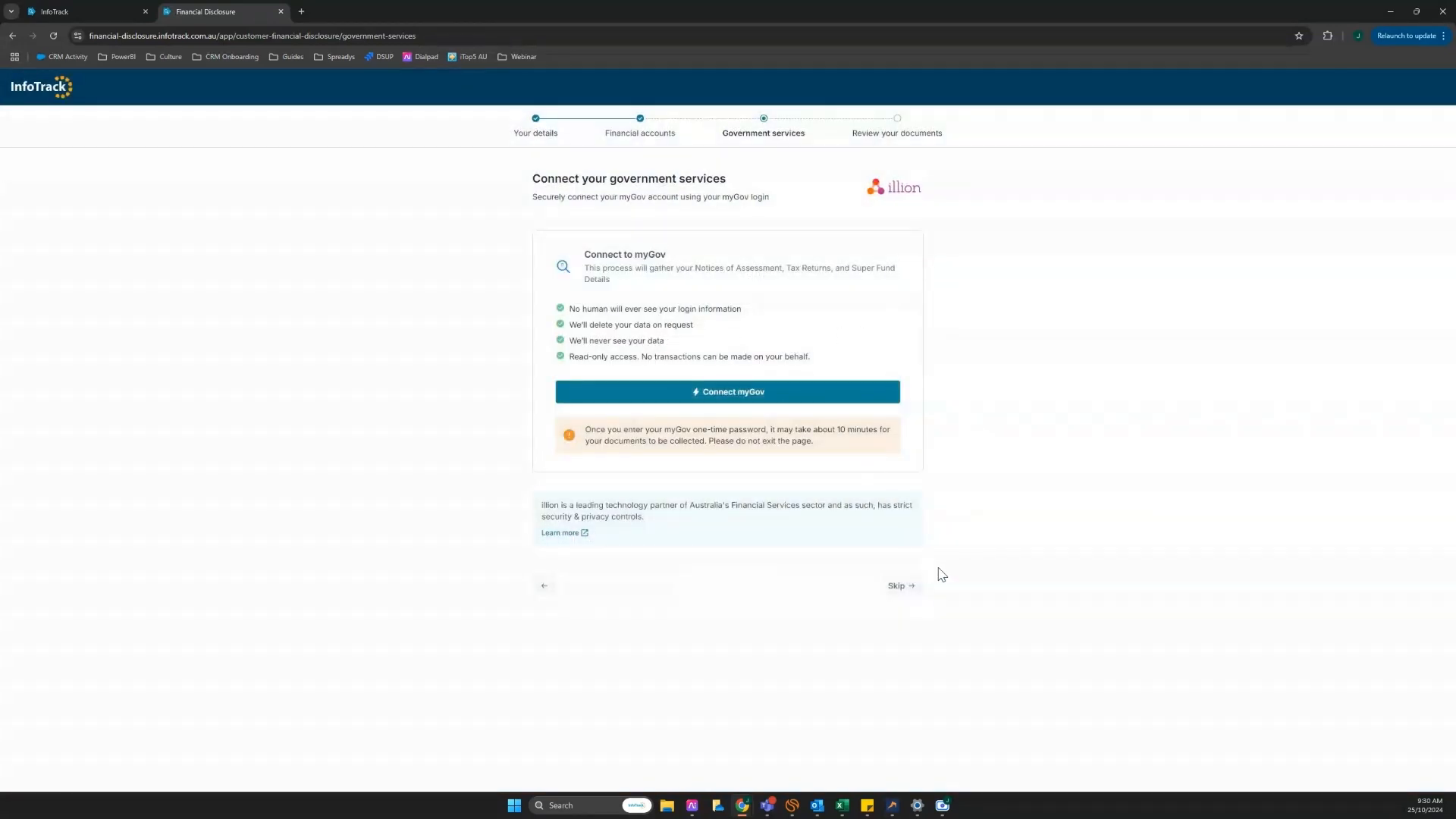
{"action": "left_click", "coordinate": [895, 596]}
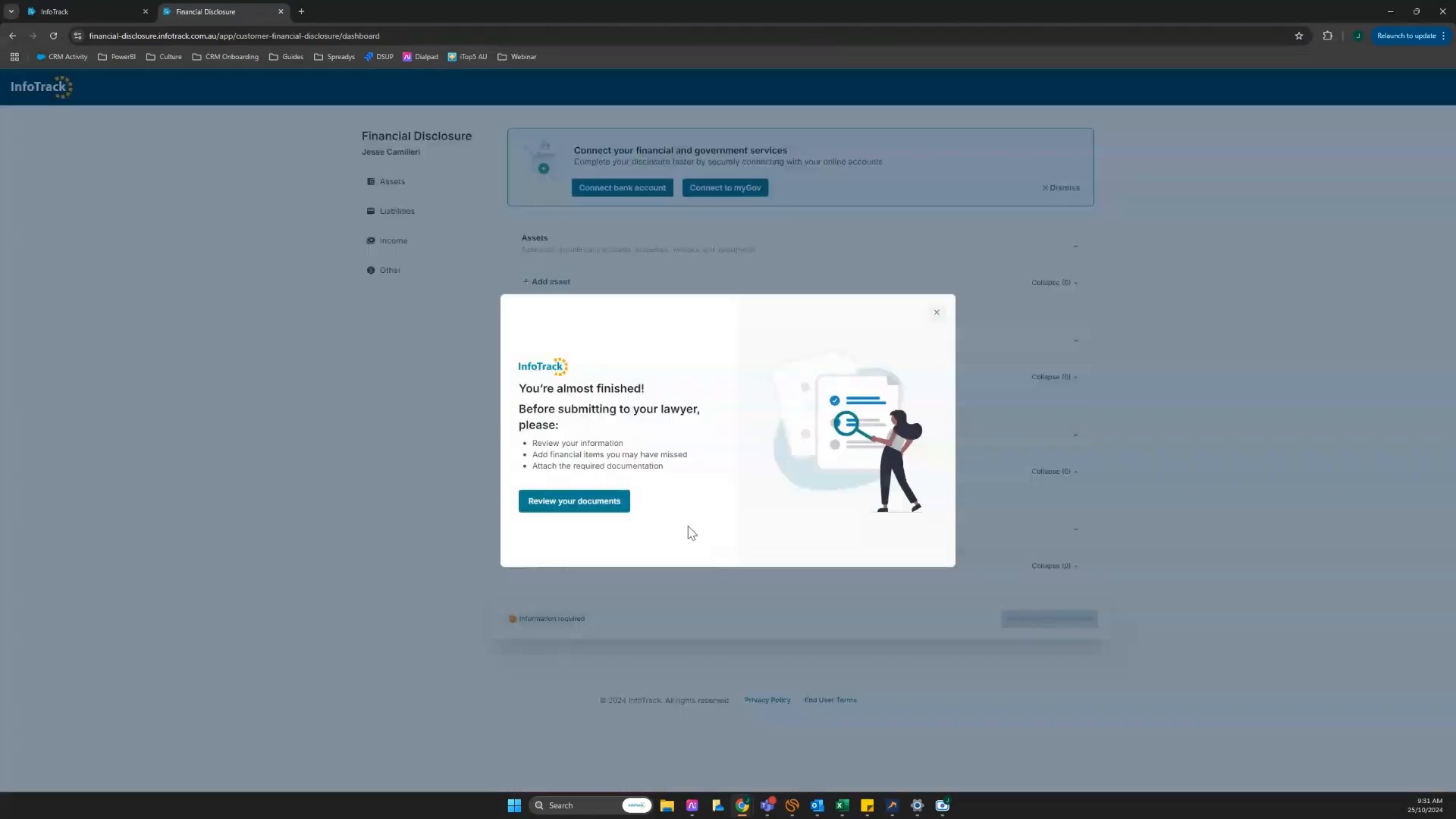
{"action": "left_click", "coordinate": [578, 503]}
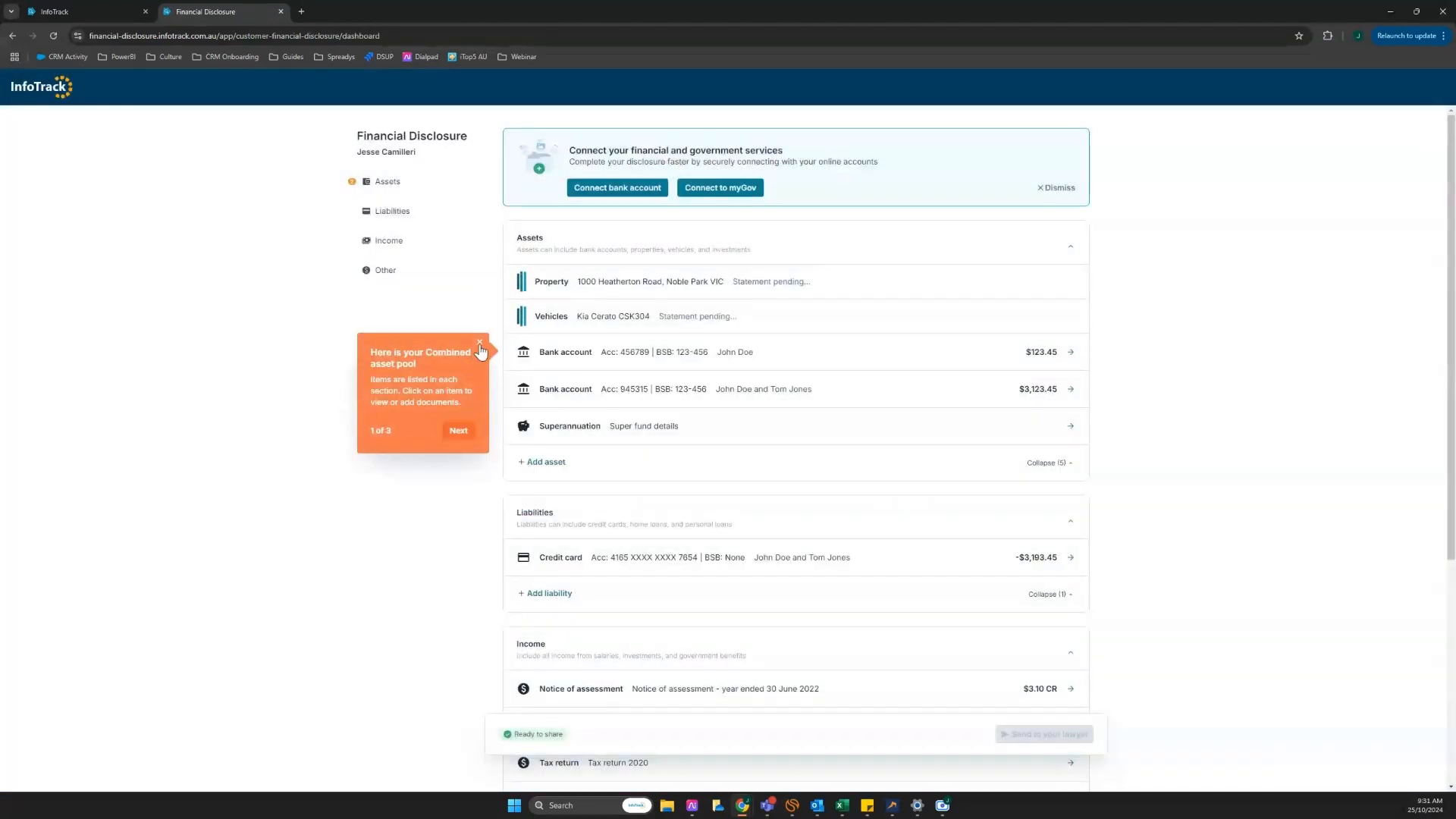
{"action": "left_click", "coordinate": [482, 343]}
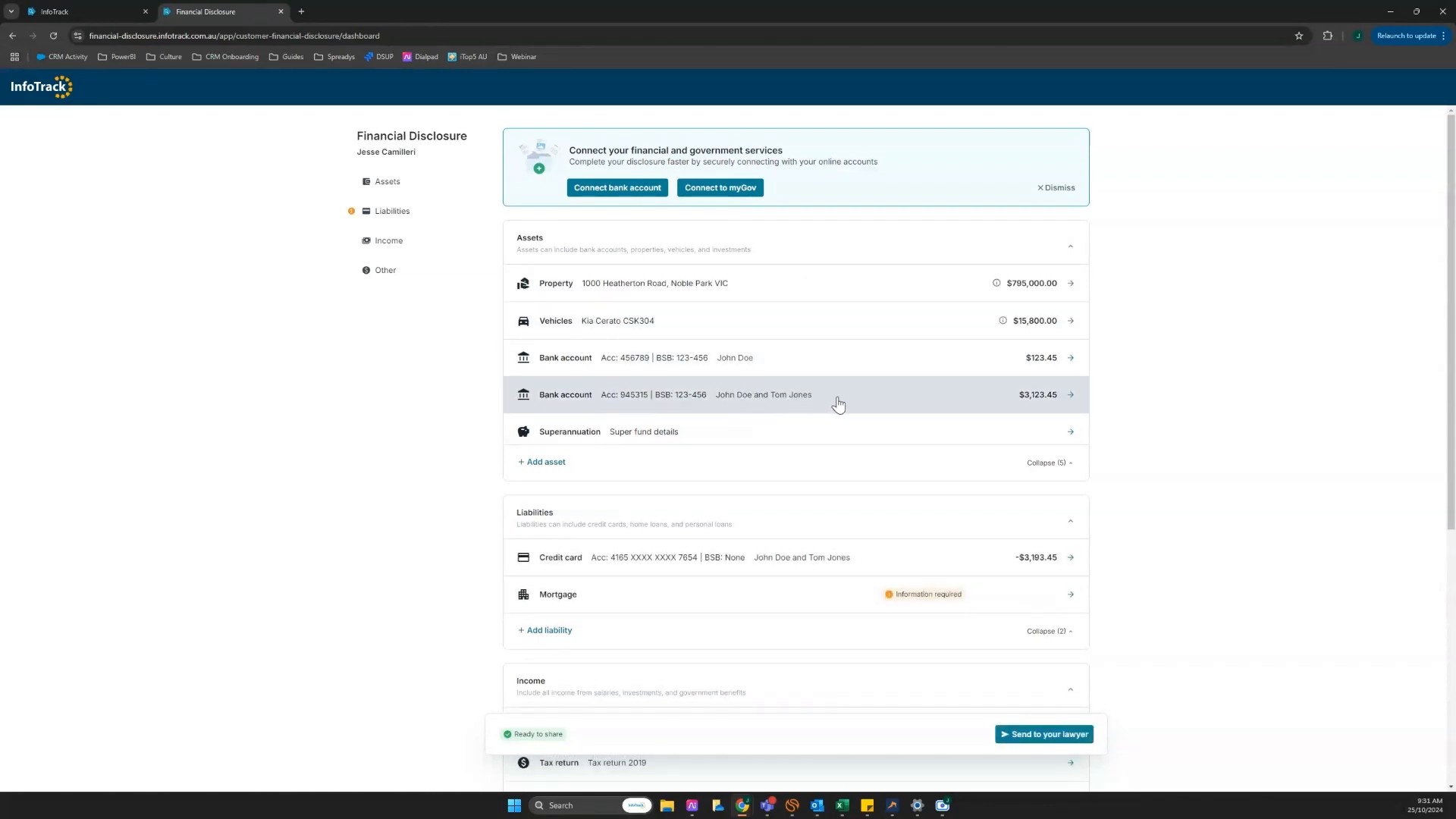
{"action": "left_click", "coordinate": [1040, 392]}
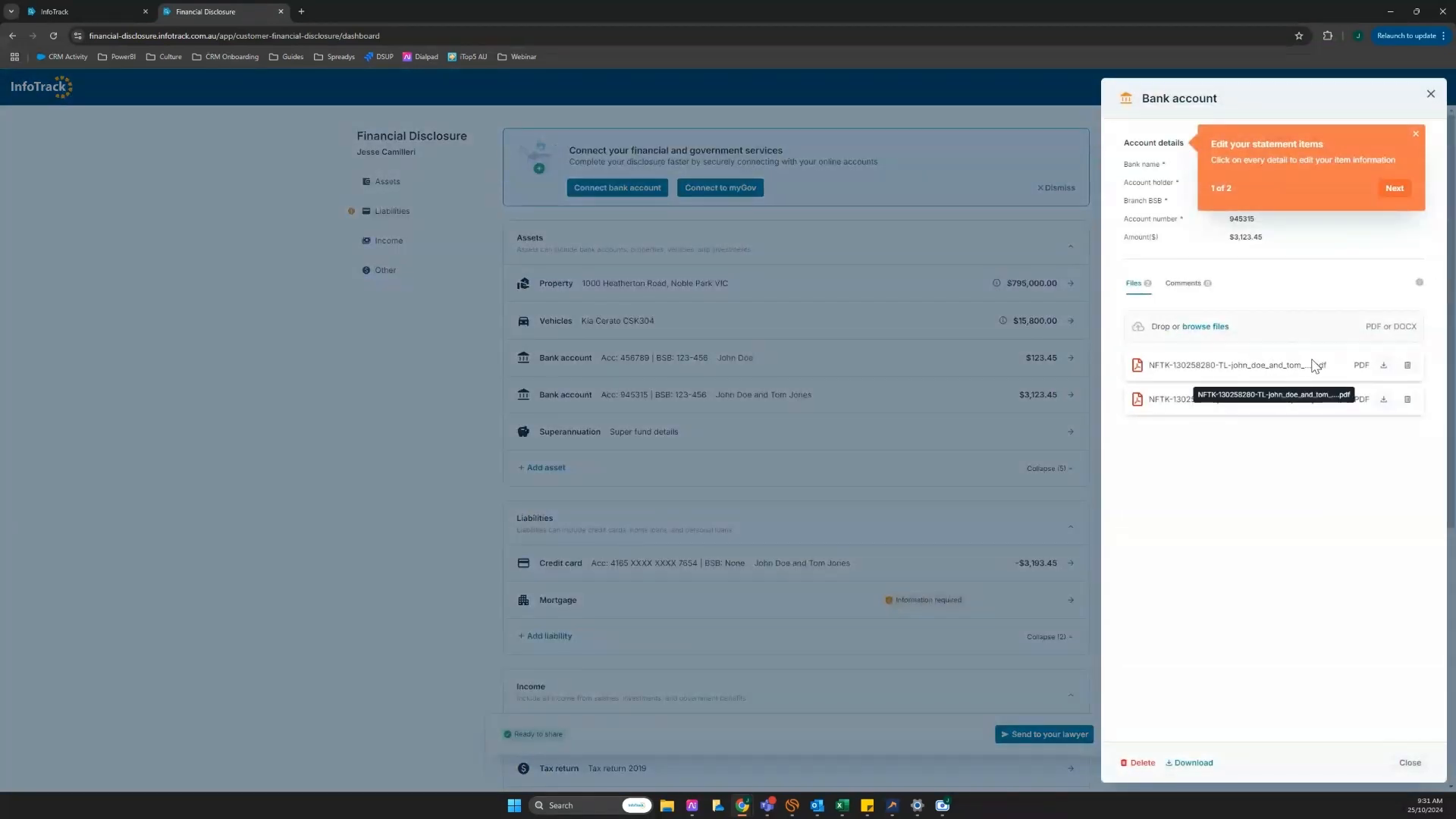
{"action": "left_click", "coordinate": [1414, 144]}
{"action": "left_click", "coordinate": [1430, 94]}
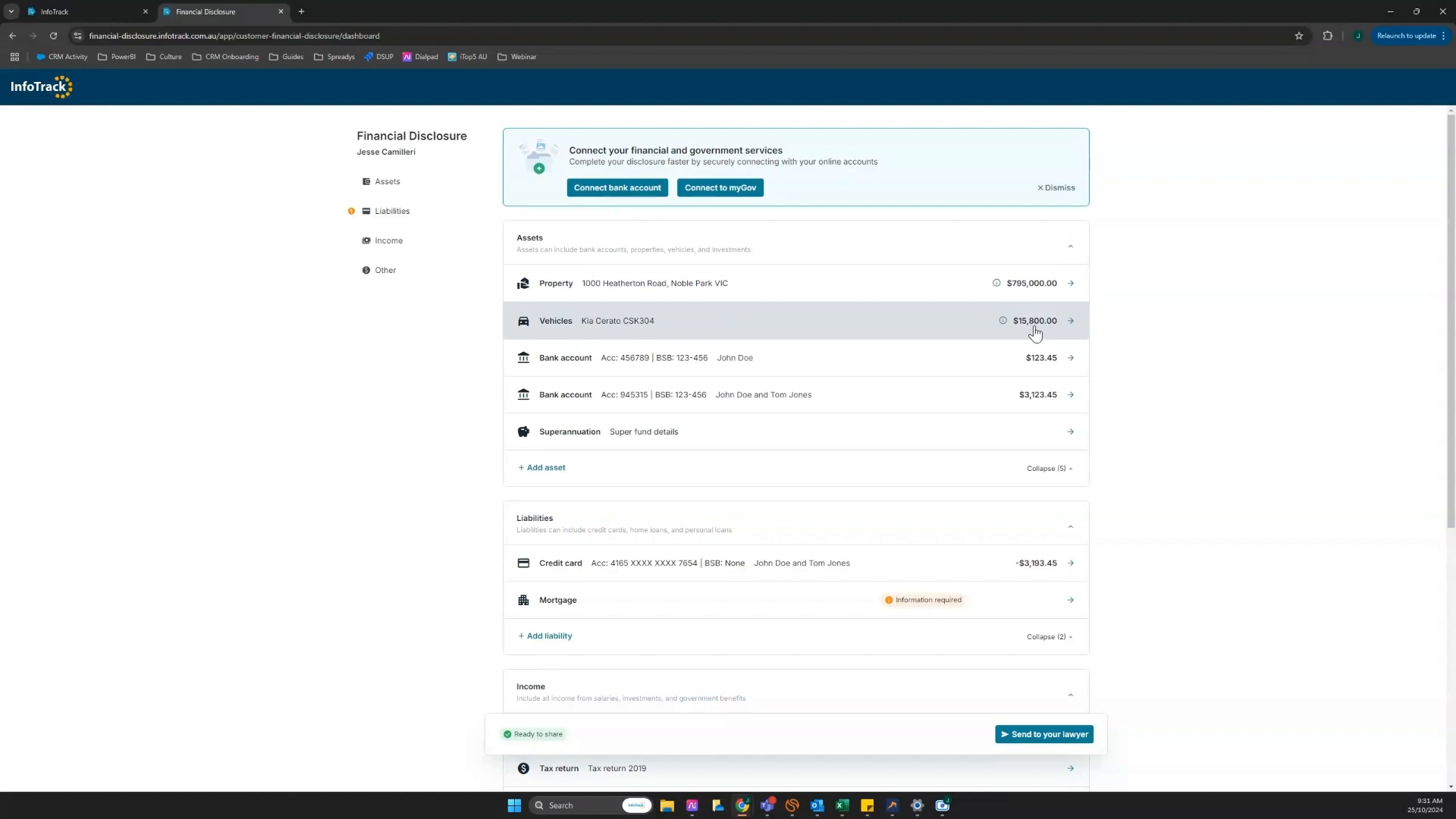
- Open the Property row and view its attached CoreLogic valuation PDF
{"action": "left_click", "coordinate": [943, 294]}
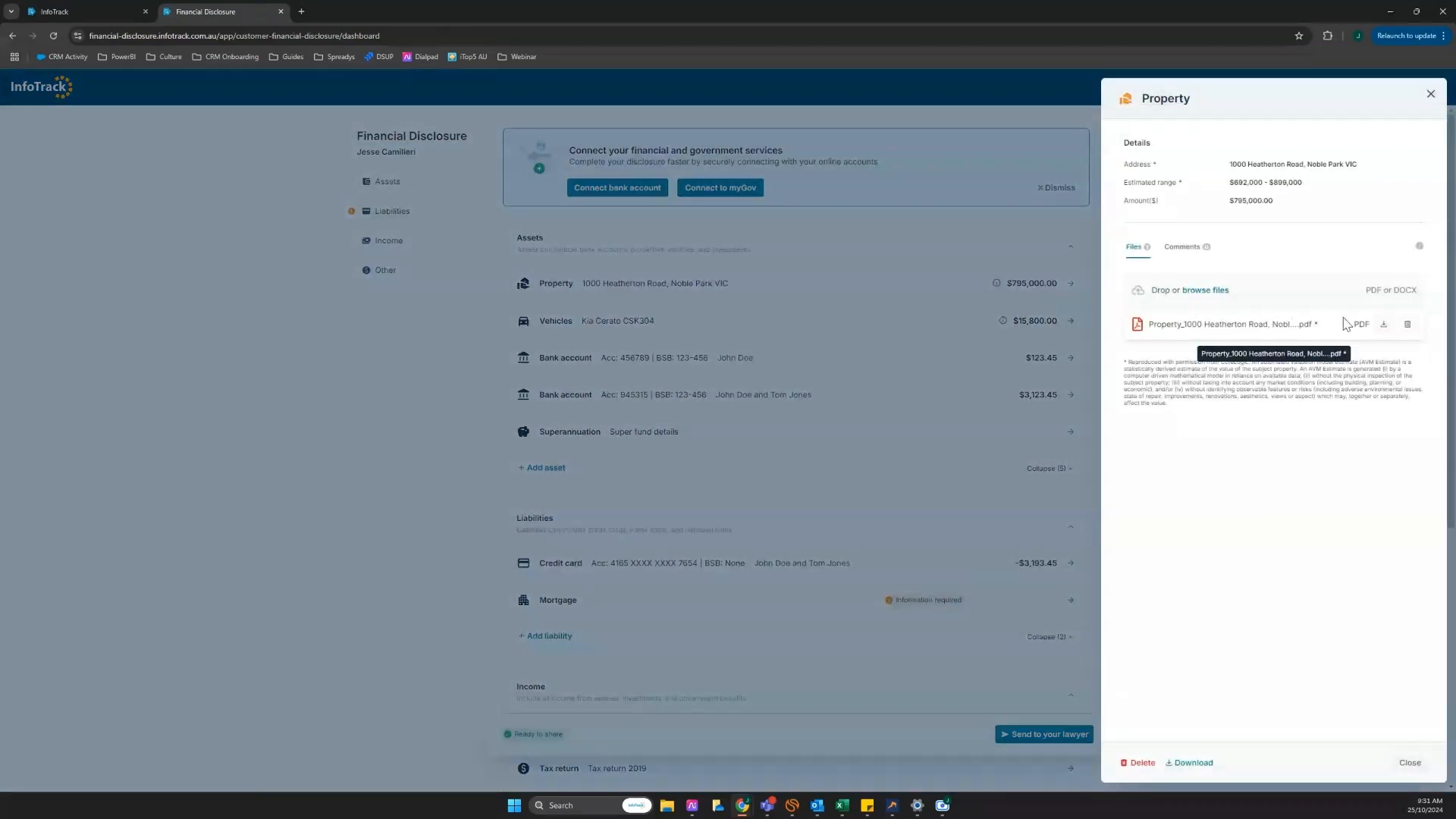
{"action": "left_click", "coordinate": [1384, 327]}
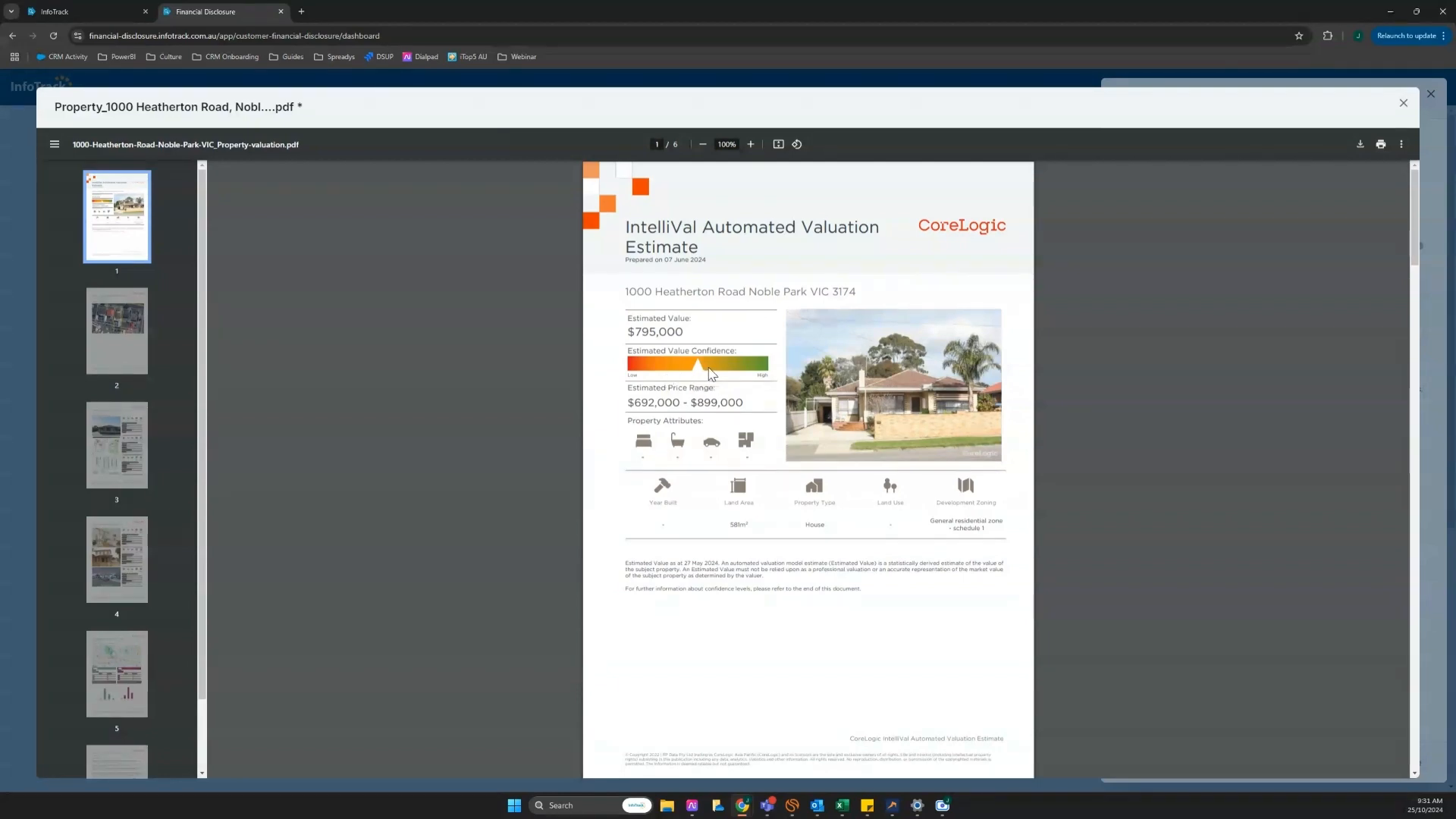
- Scroll through the CoreLogic valuation report, then close the PDF viewer and the property side panel
{"action": "scroll", "coordinate": [725, 368], "scroll_direction": "down", "scroll_amount": 7}
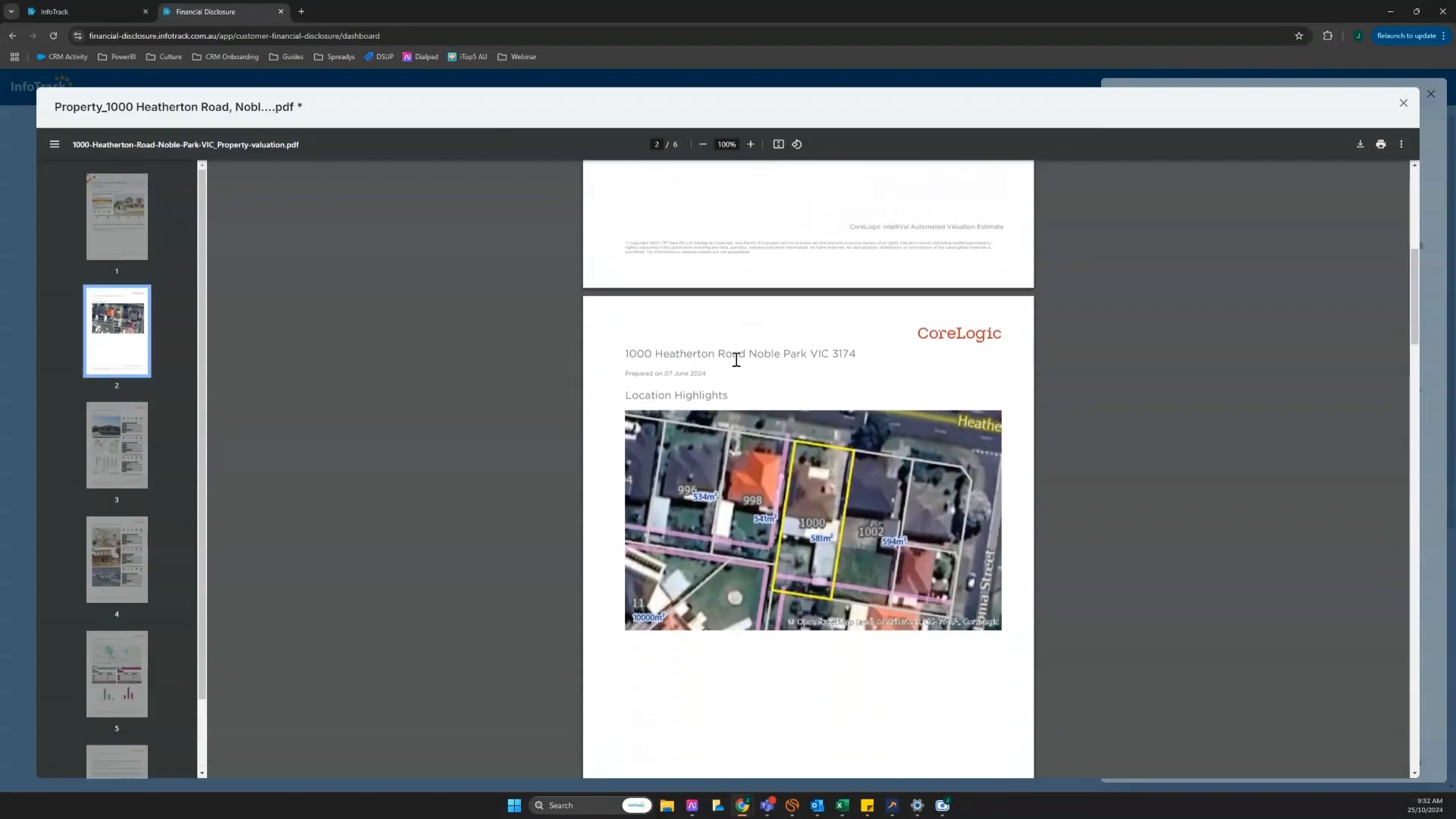
{"action": "scroll", "coordinate": [736, 359], "scroll_direction": "down", "scroll_amount": 9}
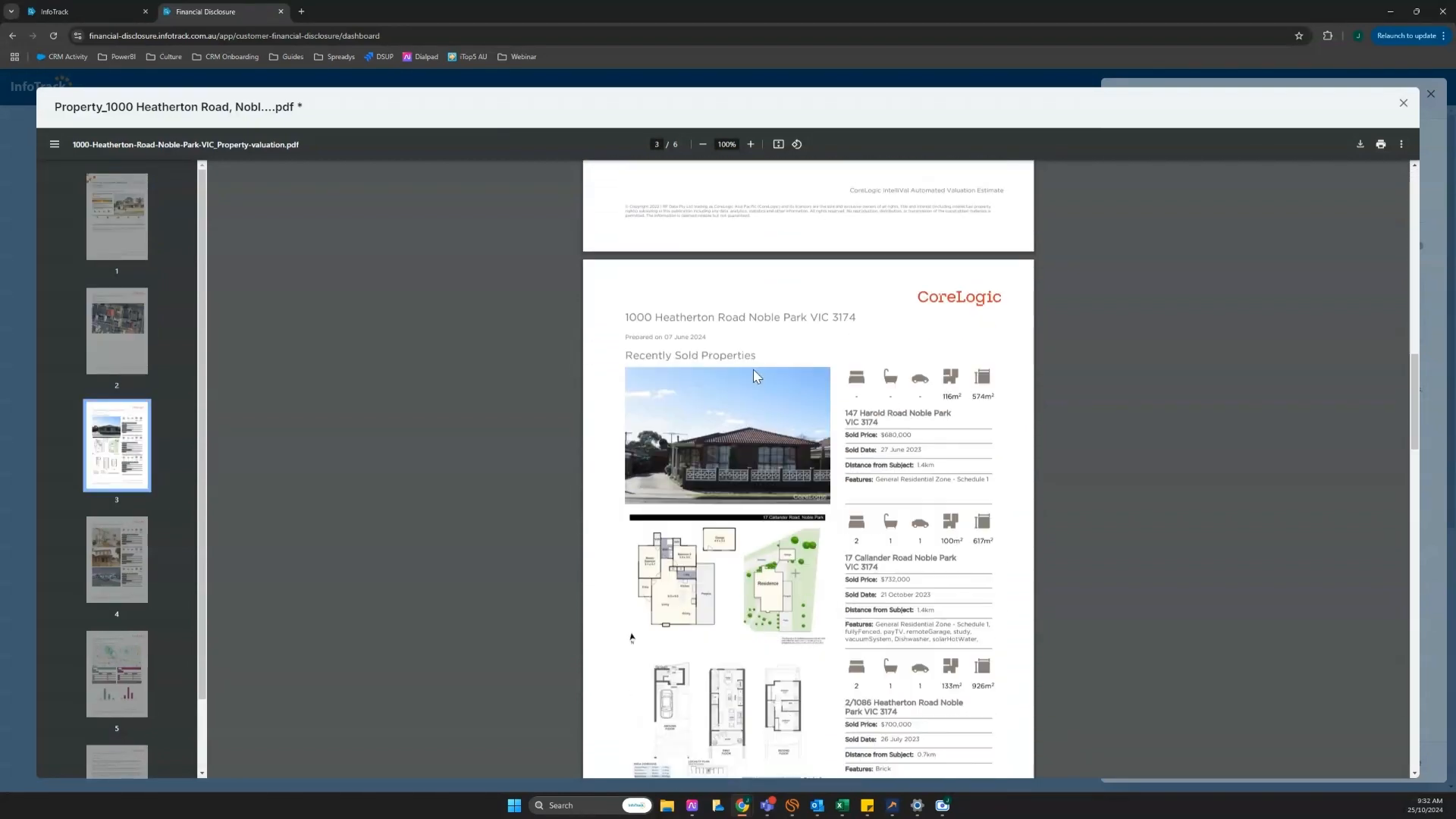
{"action": "scroll", "coordinate": [754, 366], "scroll_direction": "down", "scroll_amount": 2}
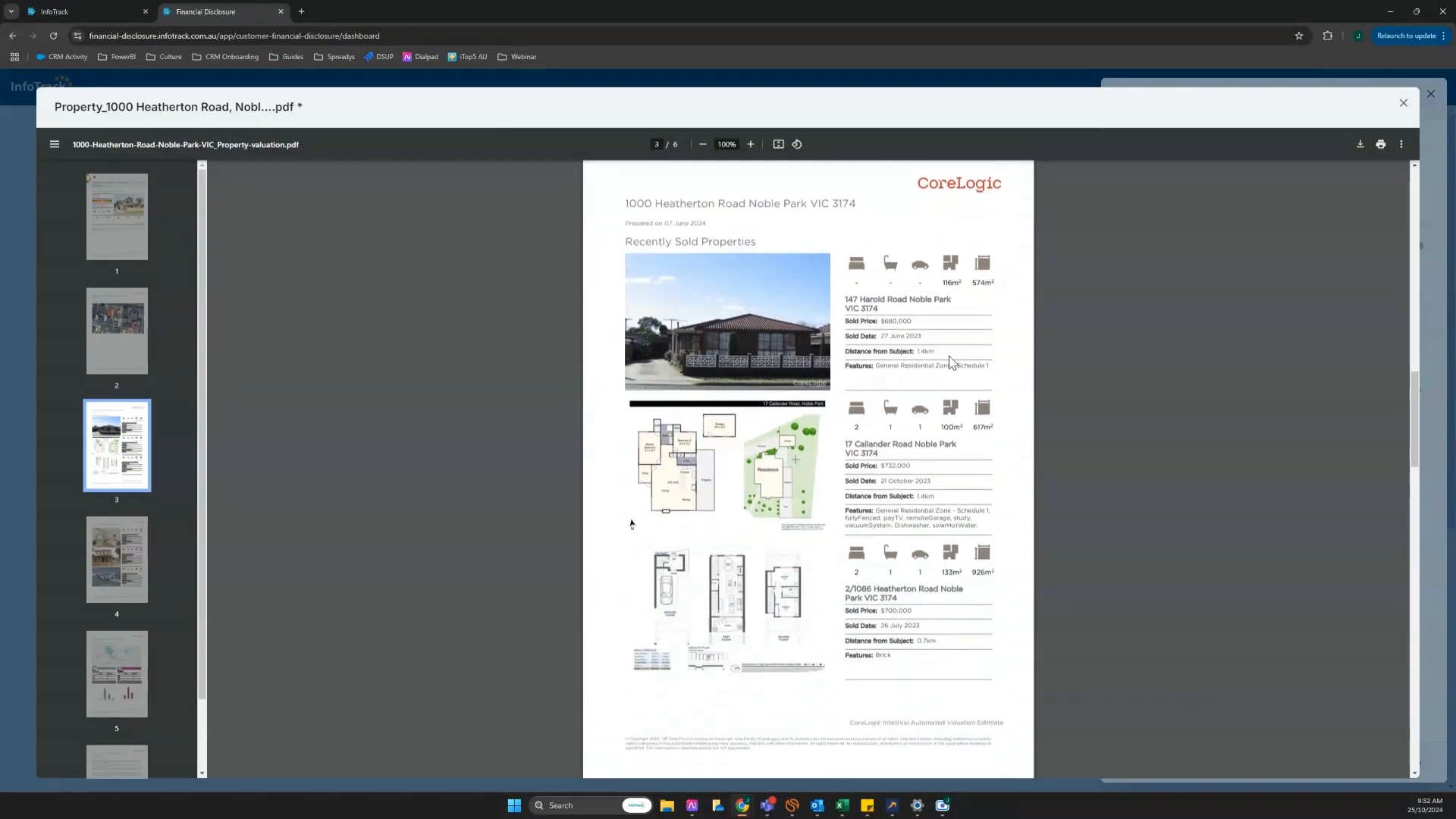
{"action": "scroll", "coordinate": [950, 362], "scroll_direction": "down", "scroll_amount": 8}
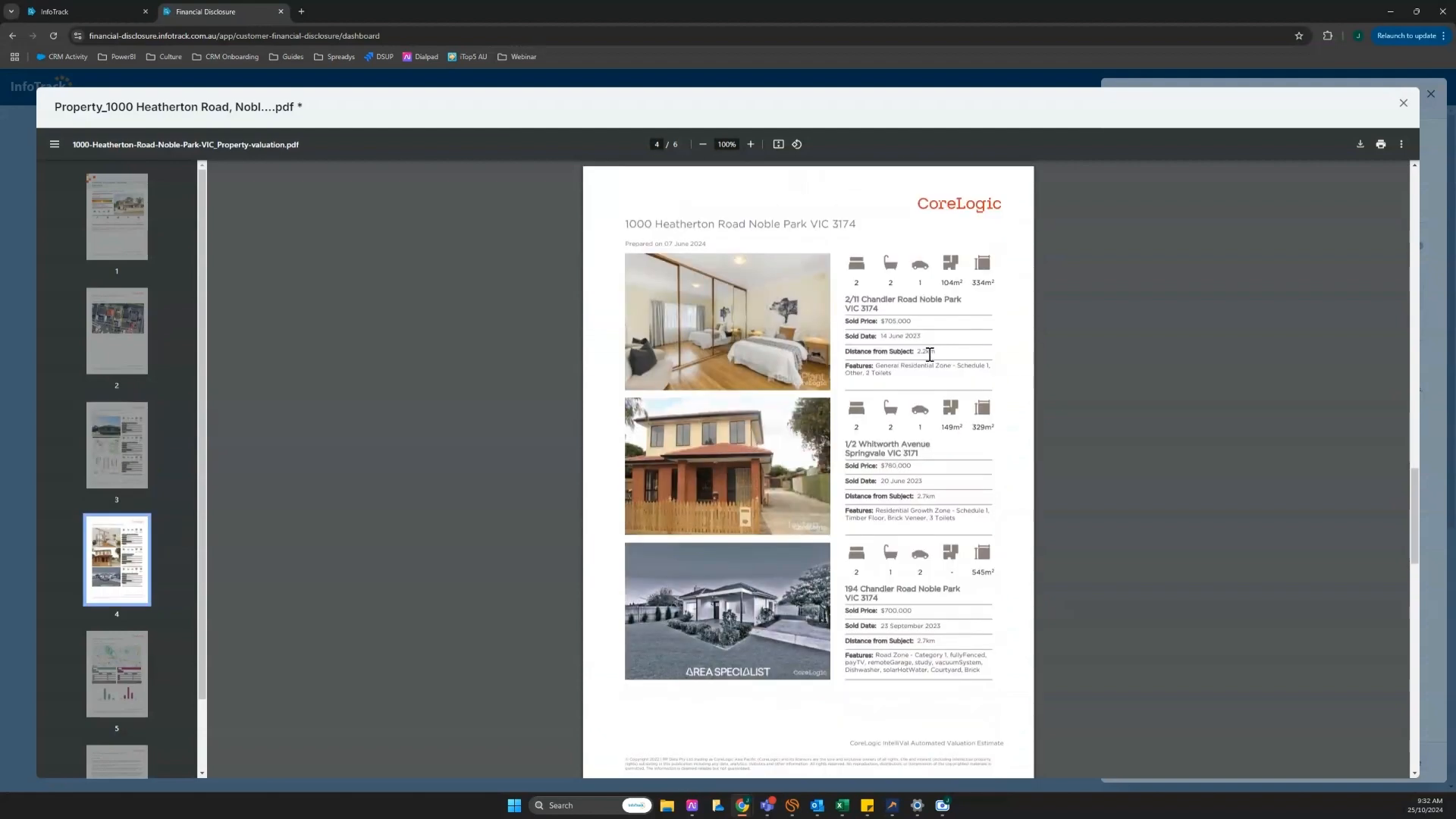
{"action": "scroll", "coordinate": [845, 354], "scroll_direction": "down", "scroll_amount": 2}
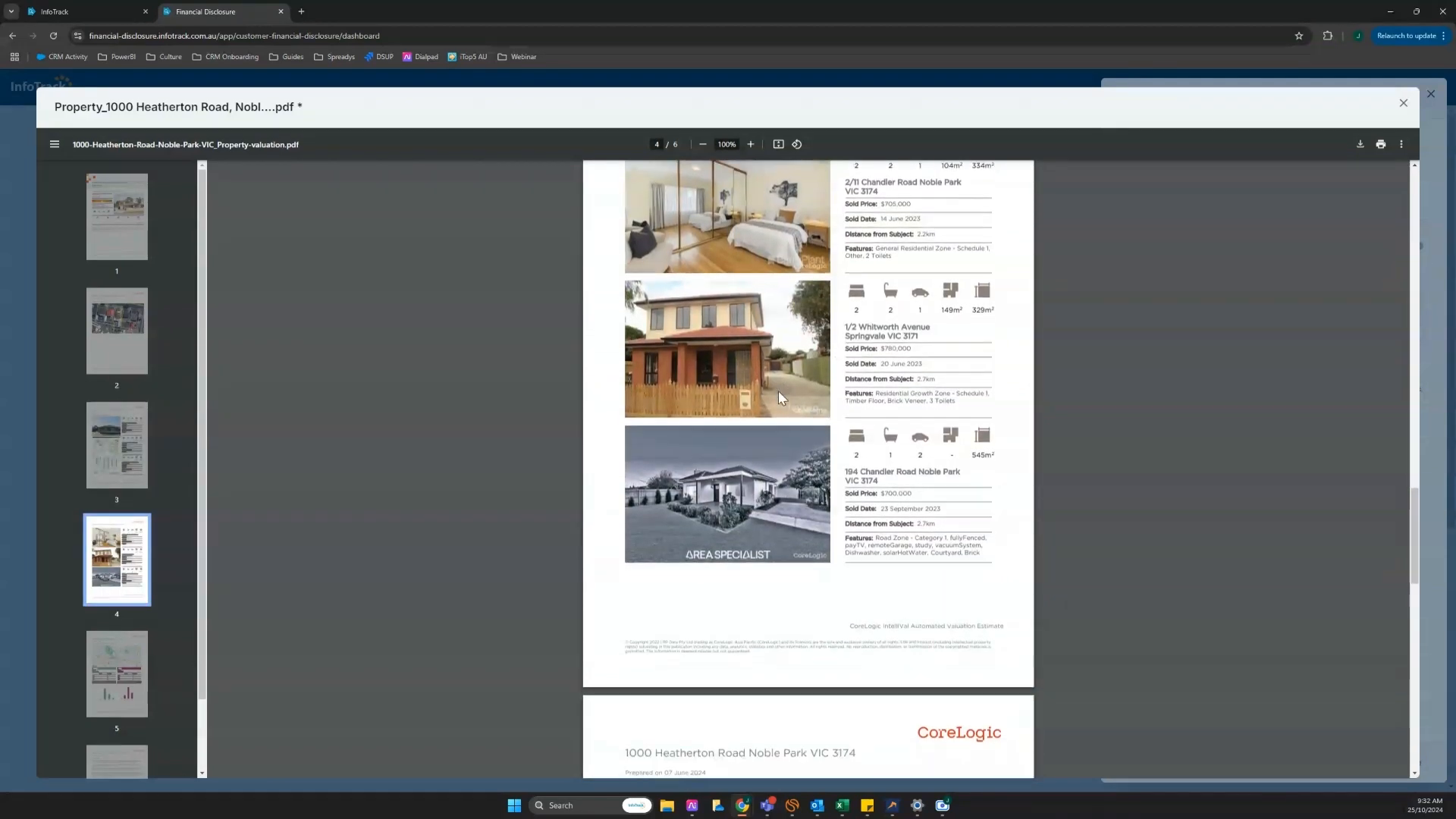
{"action": "scroll", "coordinate": [773, 392], "scroll_direction": "down", "scroll_amount": 6}
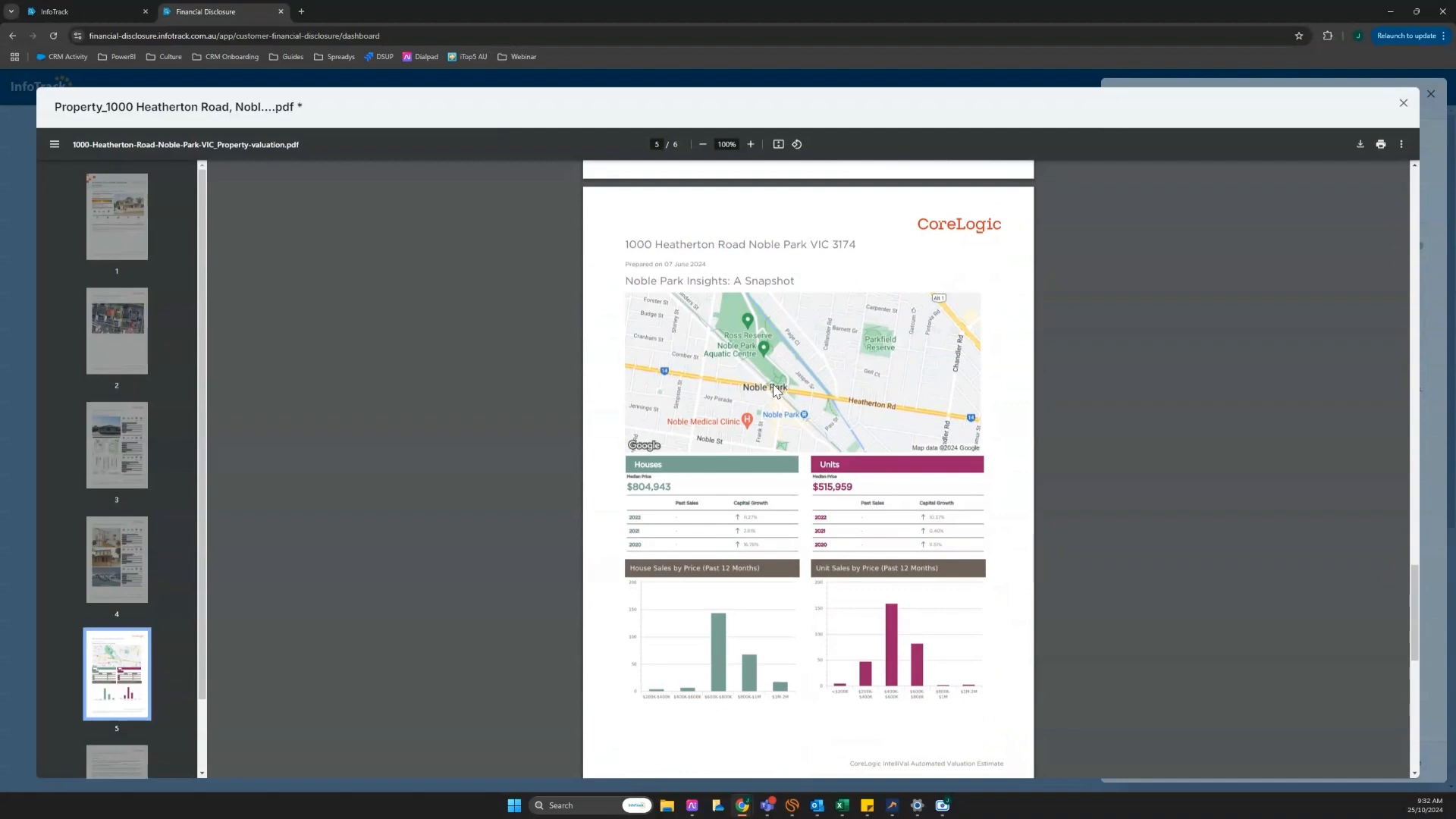
{"action": "scroll", "coordinate": [775, 391], "scroll_direction": "down", "scroll_amount": 1}
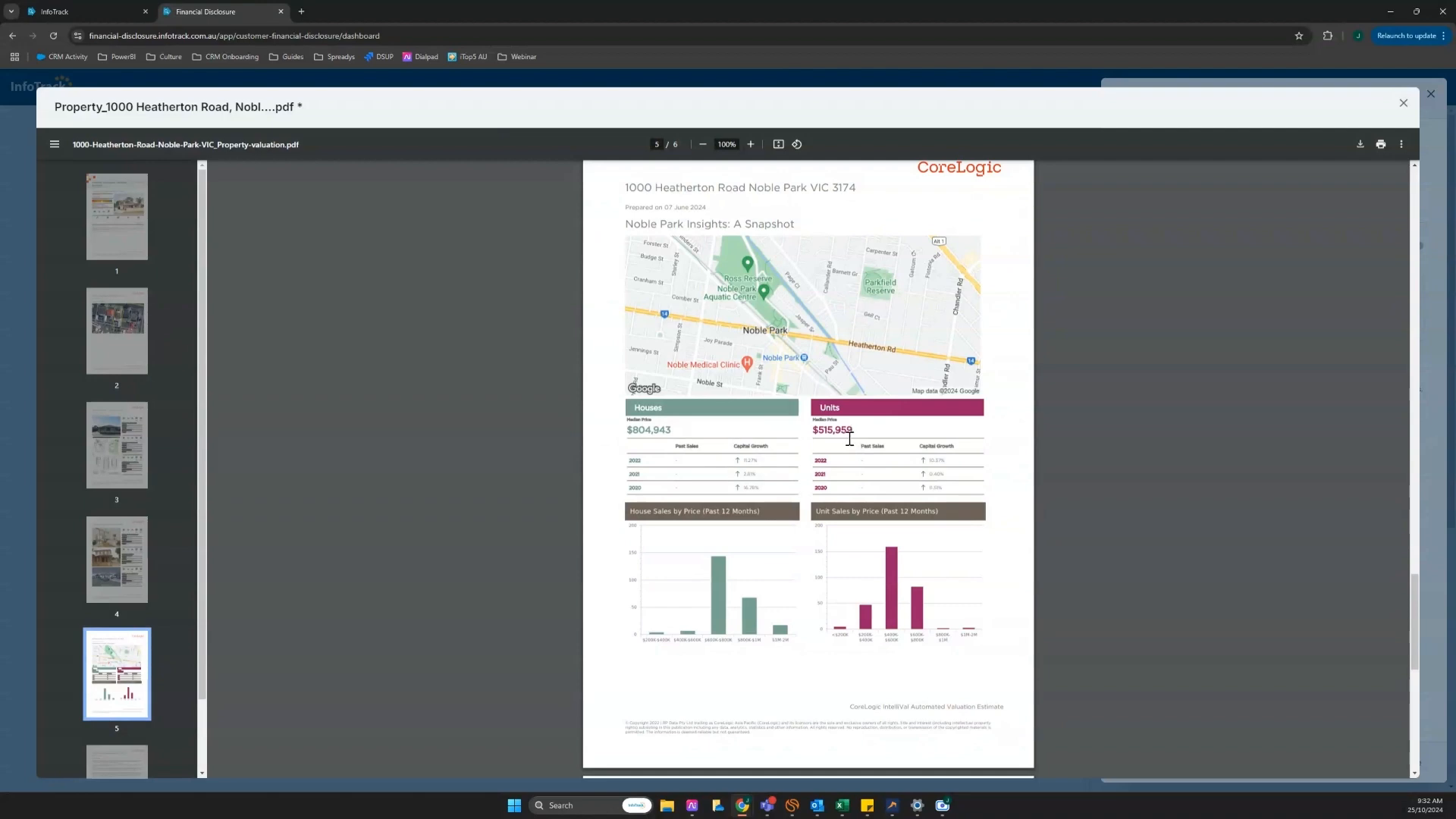
{"action": "scroll", "coordinate": [849, 438], "scroll_direction": "down", "scroll_amount": 10}
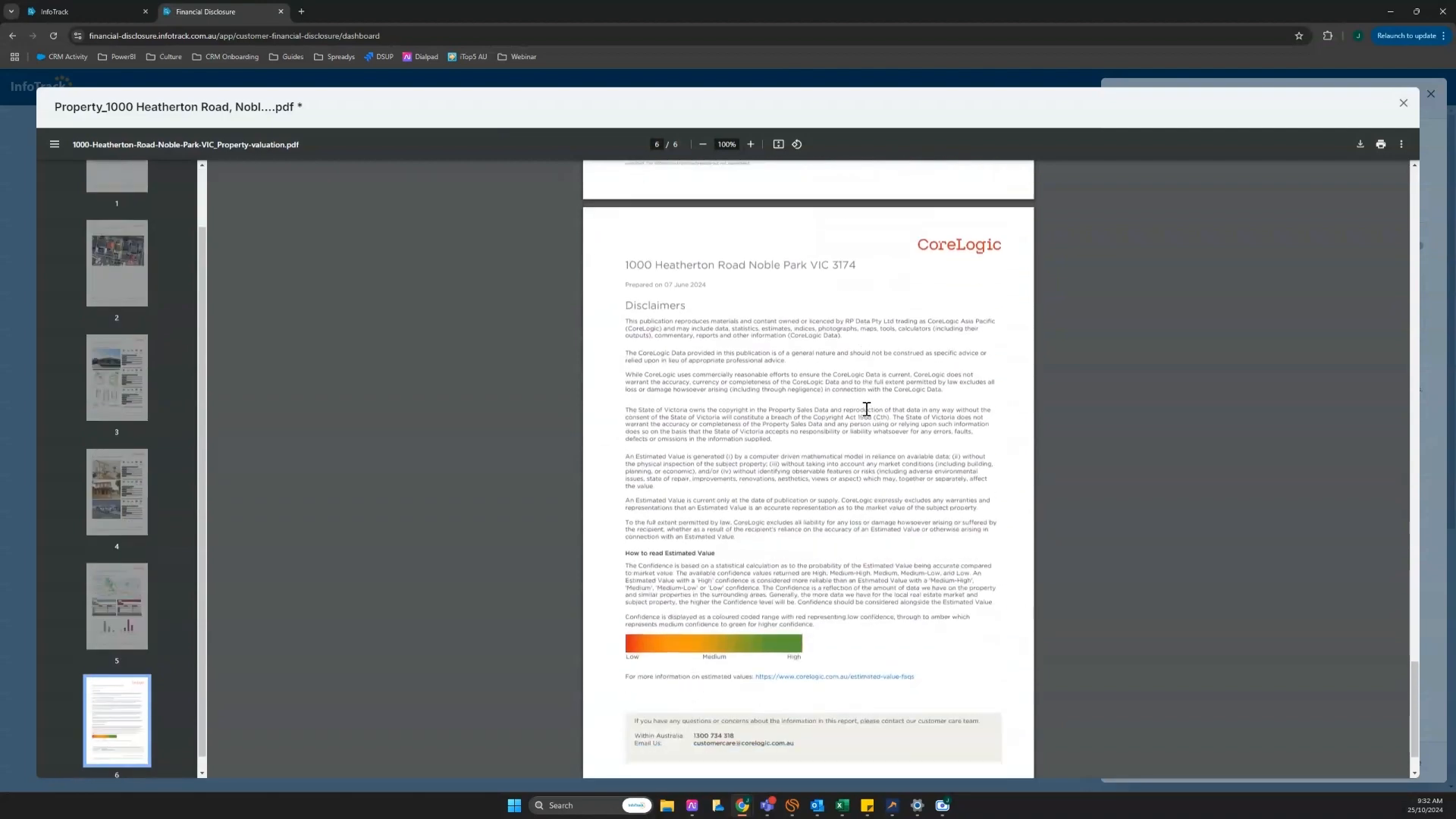
{"action": "scroll", "coordinate": [781, 424], "scroll_direction": "up", "scroll_amount": 5}
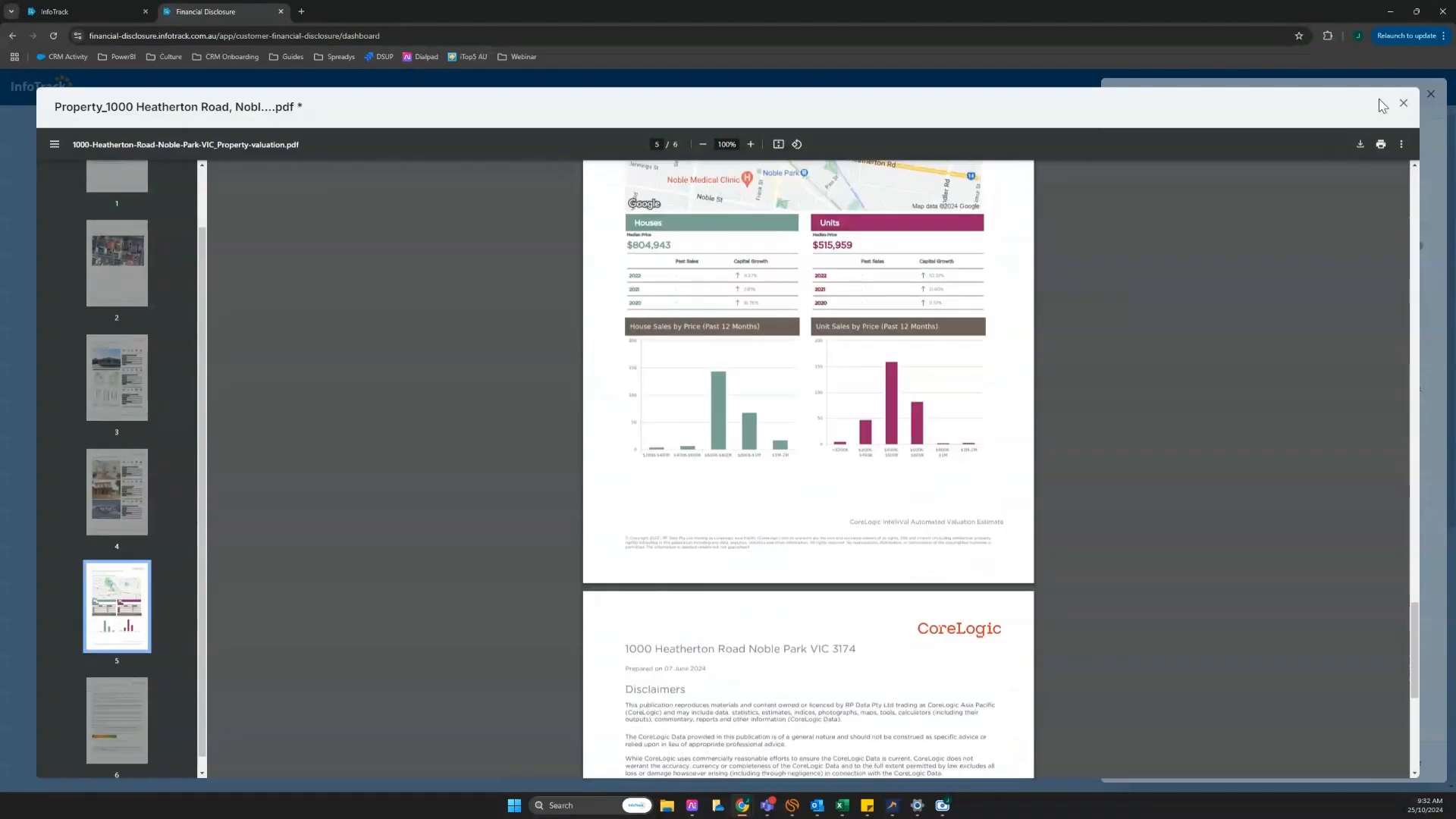
{"action": "left_click", "coordinate": [1404, 103]}
{"action": "left_click", "coordinate": [1431, 94]}
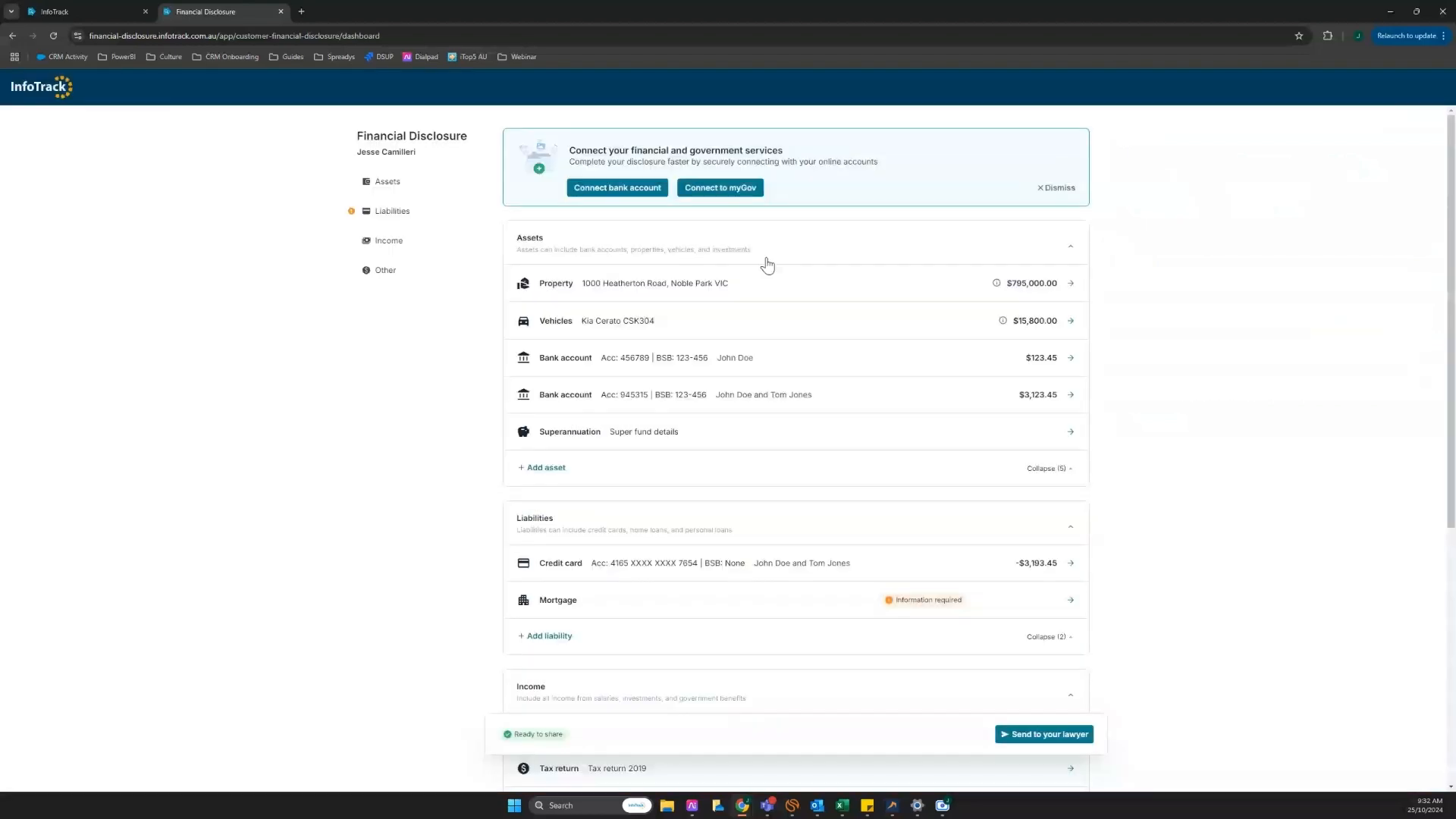
- Open the Kia Cerato's attached Vehicle_Valuation PDF showing the $15,800 trade-in average
{"action": "left_click", "coordinate": [852, 329]}
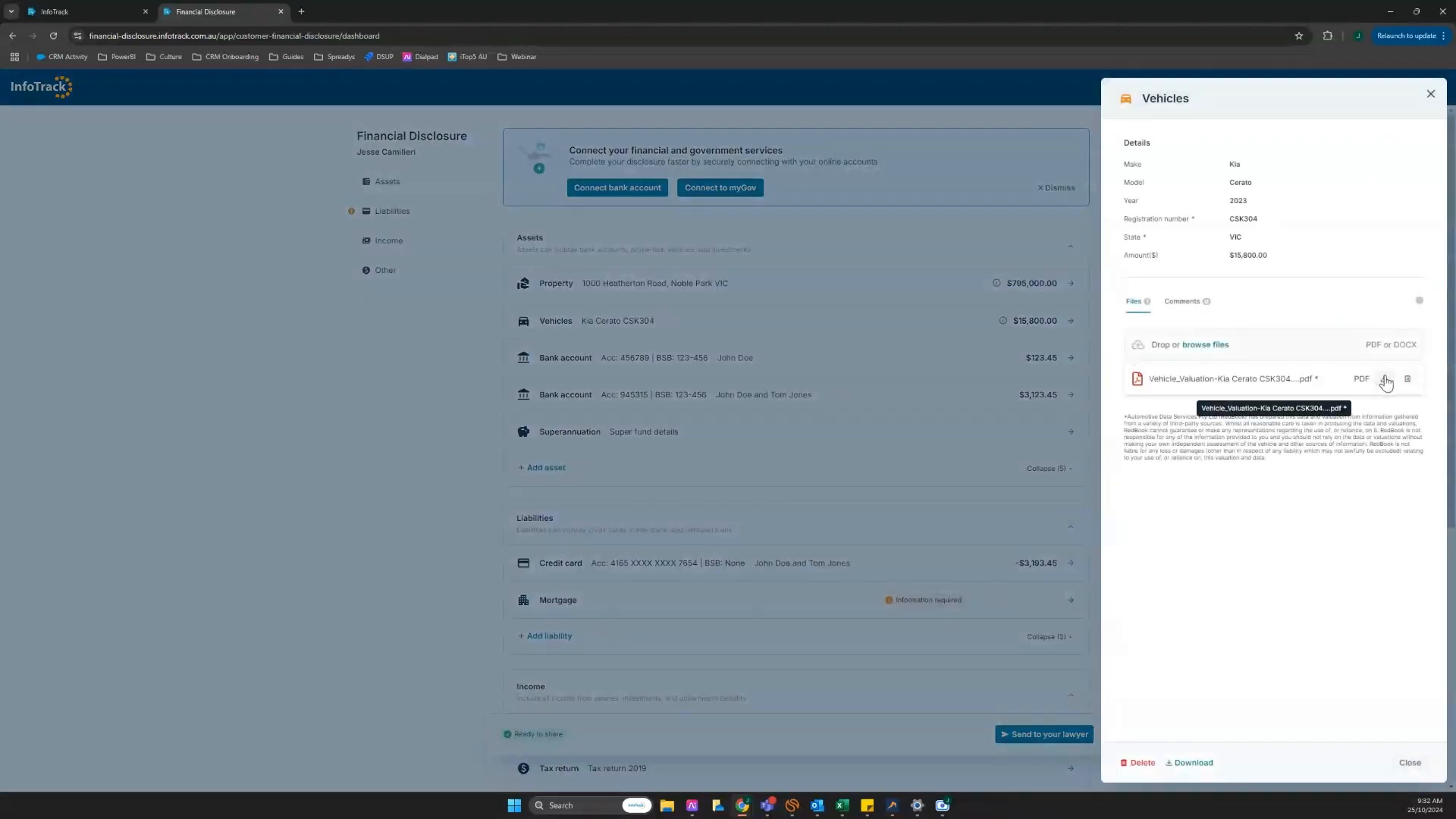
{"action": "left_click", "coordinate": [1385, 381]}
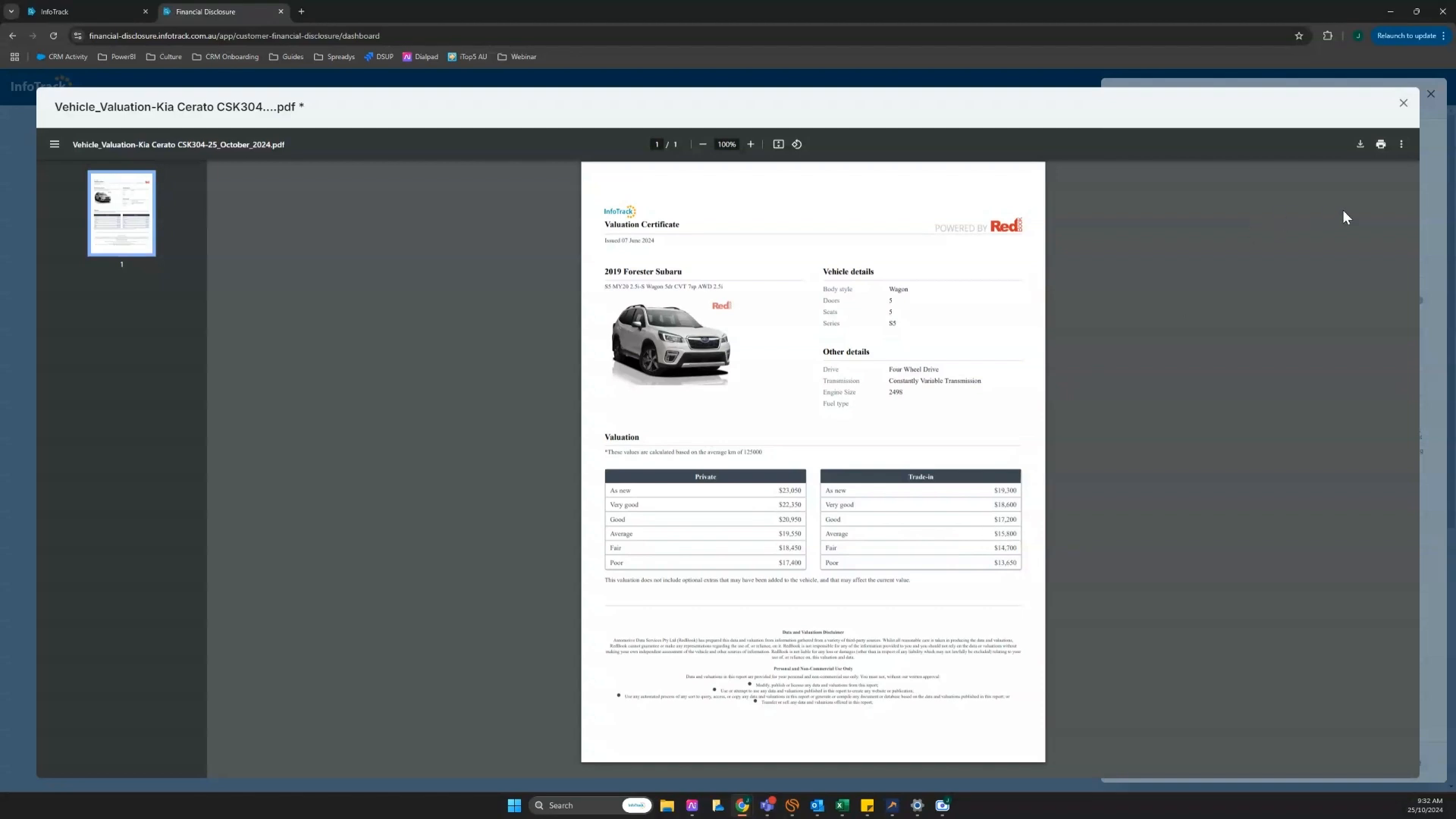
- Close the vehicle valuation PDF and vehicle details, then view the Superannuation asset details
{"action": "left_click", "coordinate": [1404, 103]}
{"action": "left_click", "coordinate": [1431, 96]}
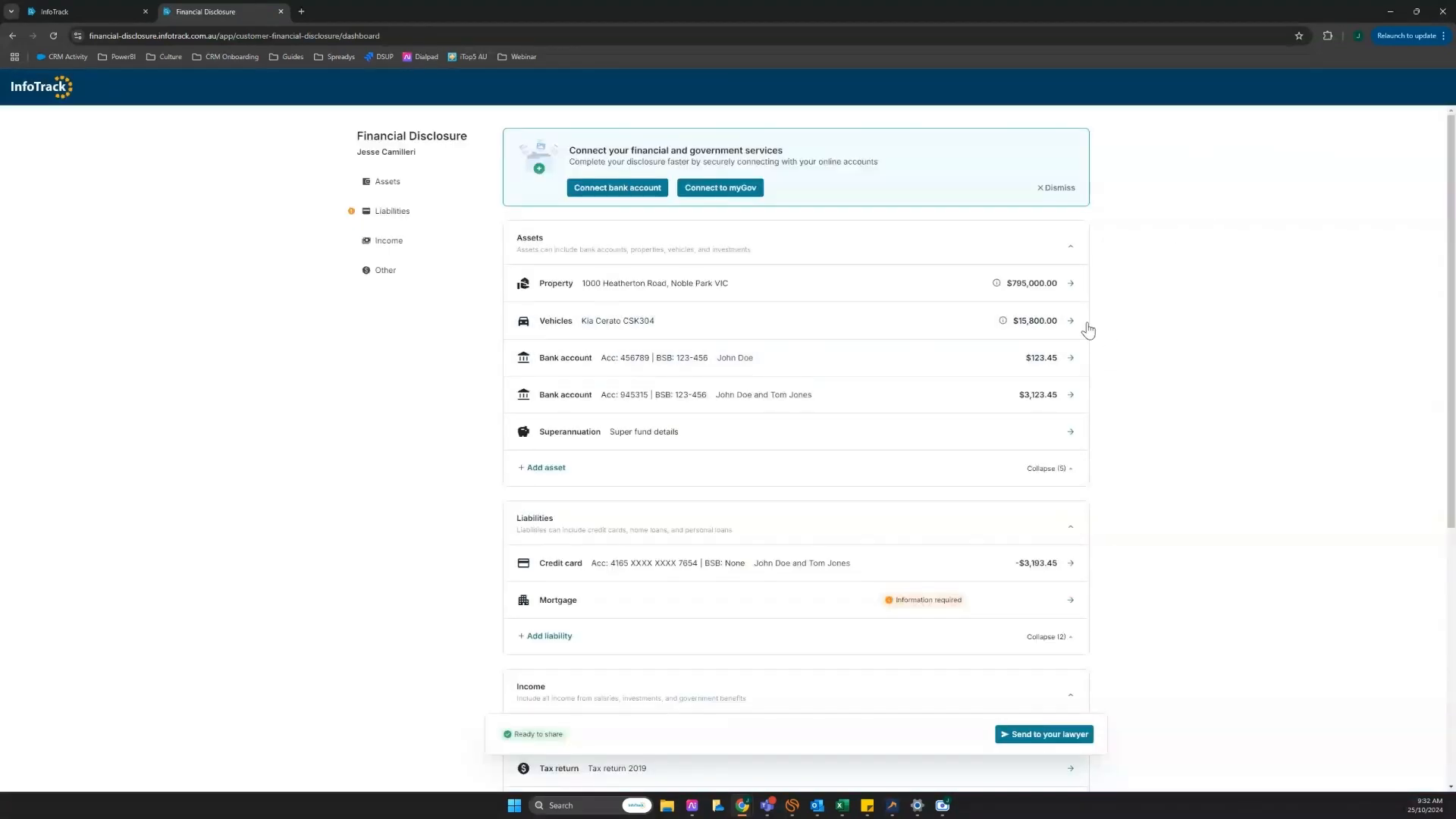
{"action": "left_click", "coordinate": [838, 429]}
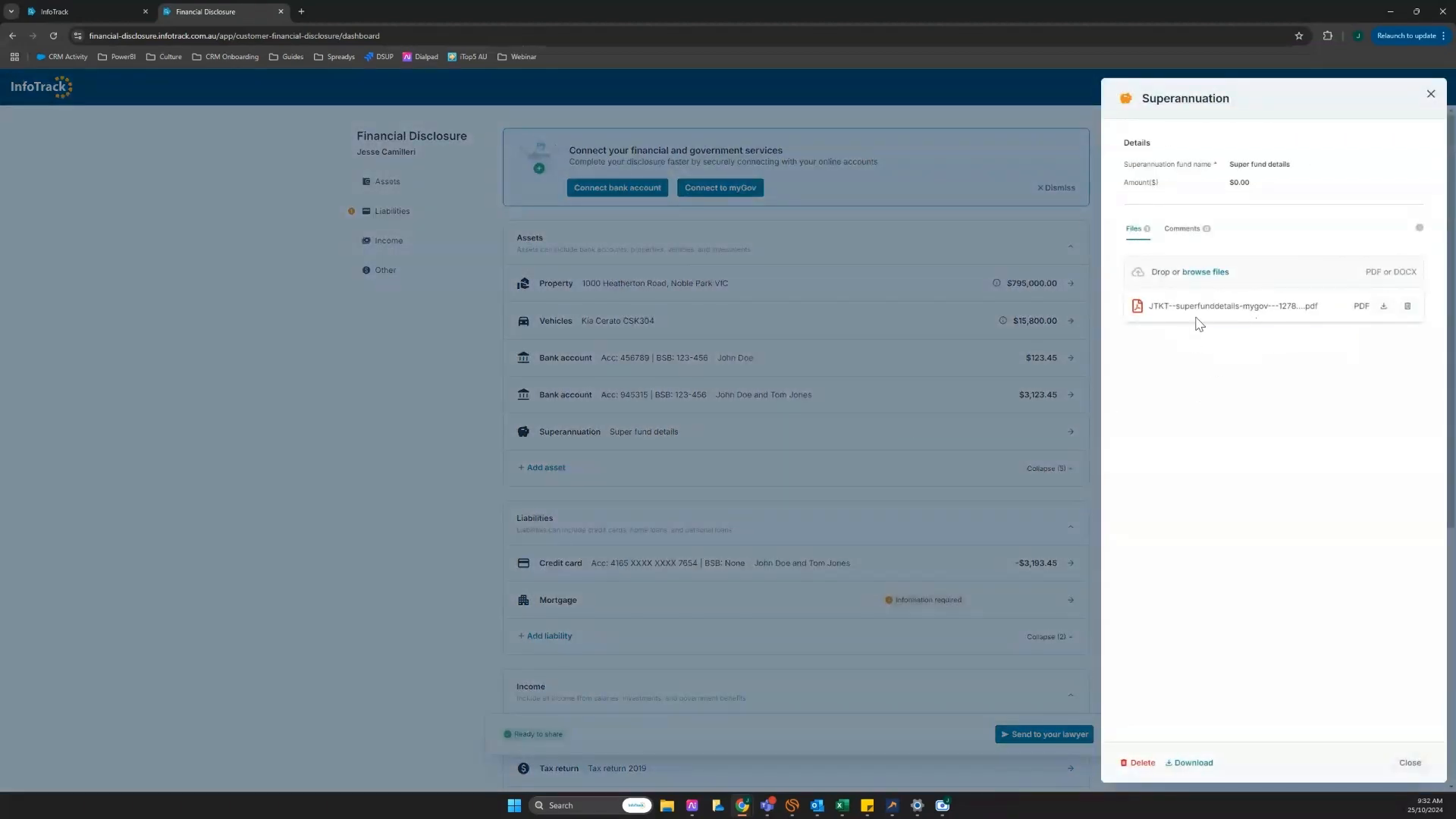
- Close the Superannuation panel and scroll down to the Income section
{"action": "left_click", "coordinate": [1431, 94]}
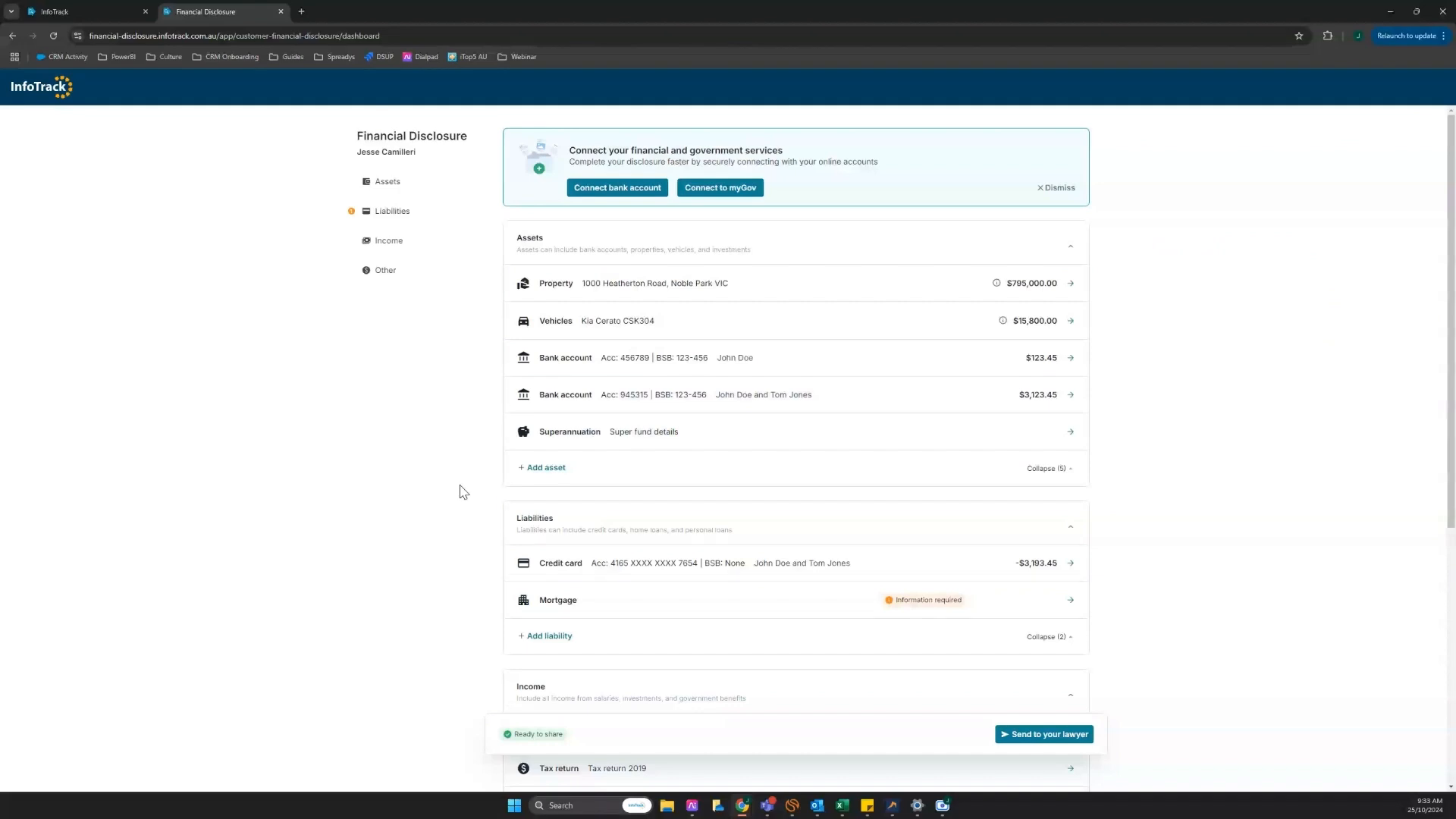
{"action": "scroll", "coordinate": [459, 486], "scroll_direction": "down", "scroll_amount": 3}
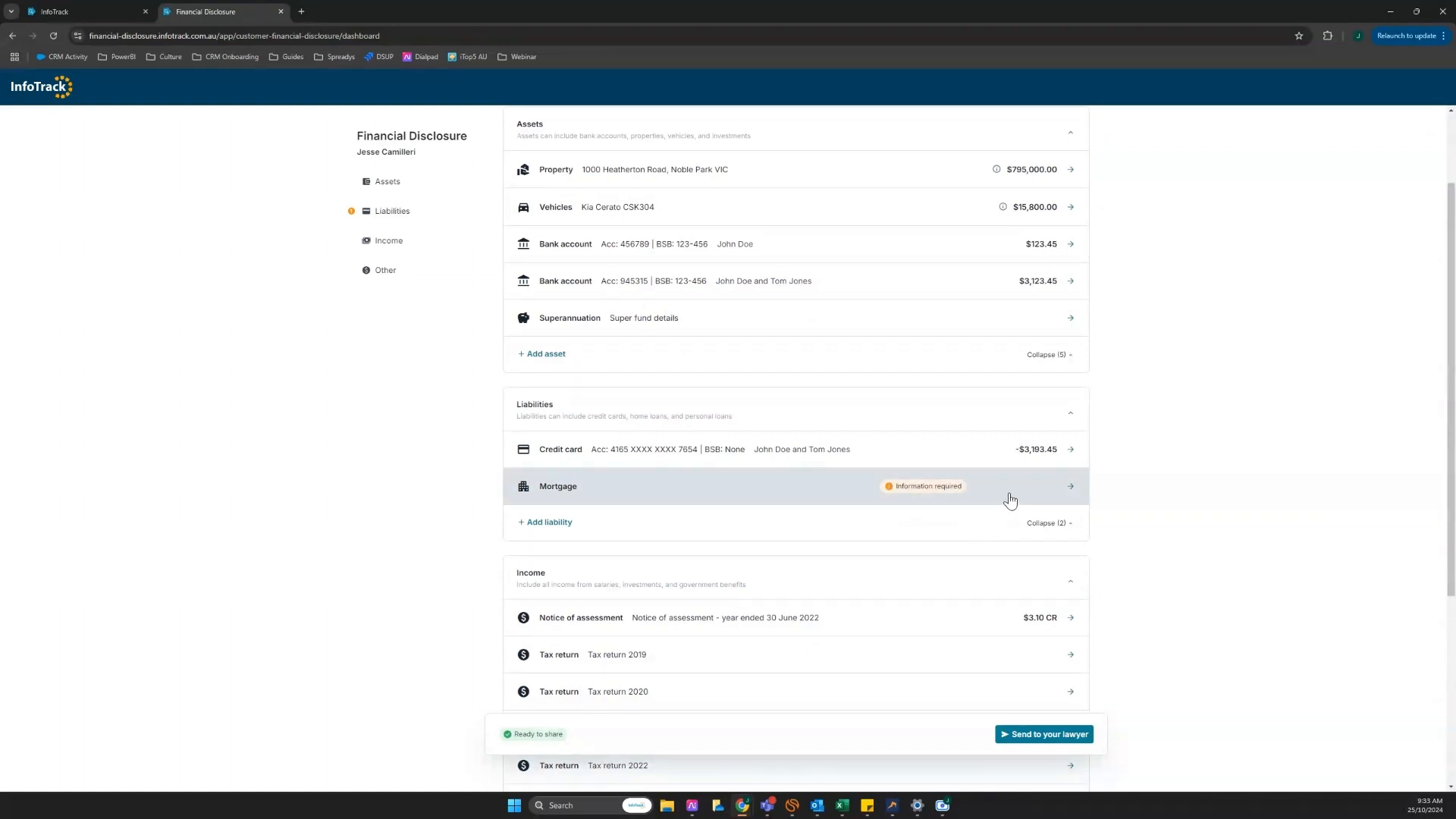
{"action": "scroll", "coordinate": [1009, 499], "scroll_direction": "down", "scroll_amount": 2}
{"action": "scroll", "coordinate": [1015, 493], "scroll_direction": "down", "scroll_amount": 1}
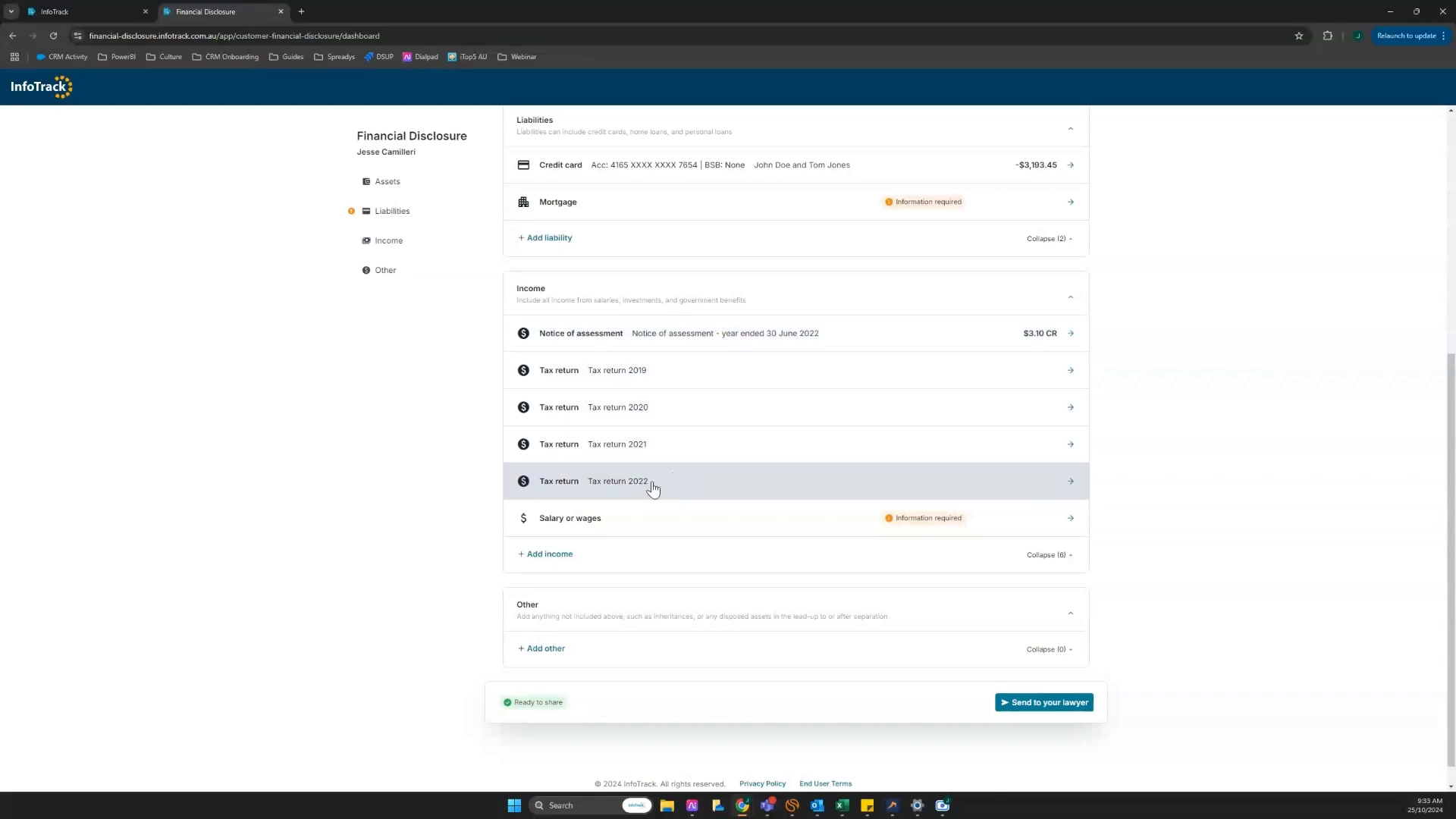
- Enter the salary entry's employer as ITK, role Sales, employment type Full time
{"action": "left_click", "coordinate": [1071, 519]}
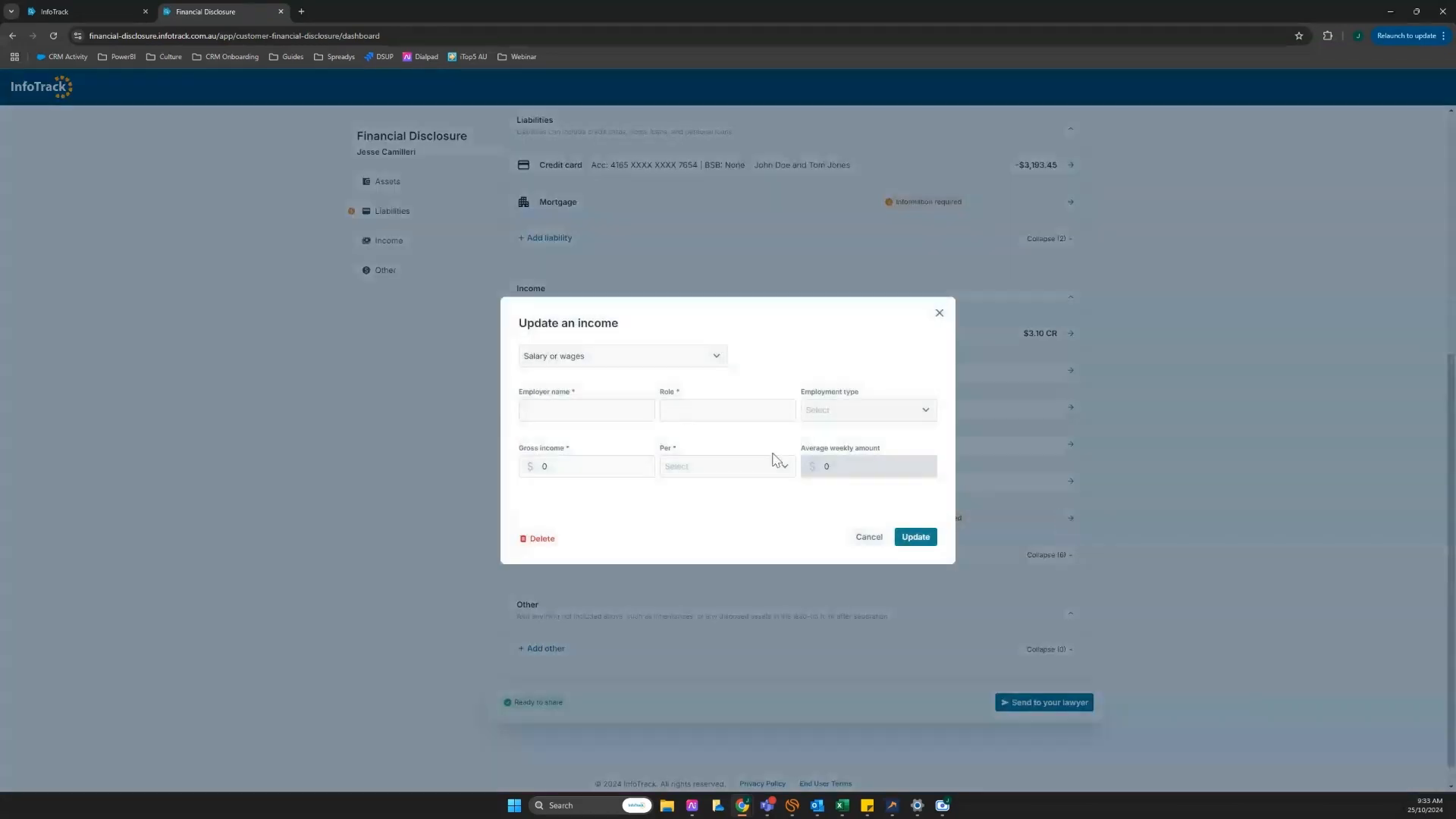
{"action": "left_click", "coordinate": [561, 415]}
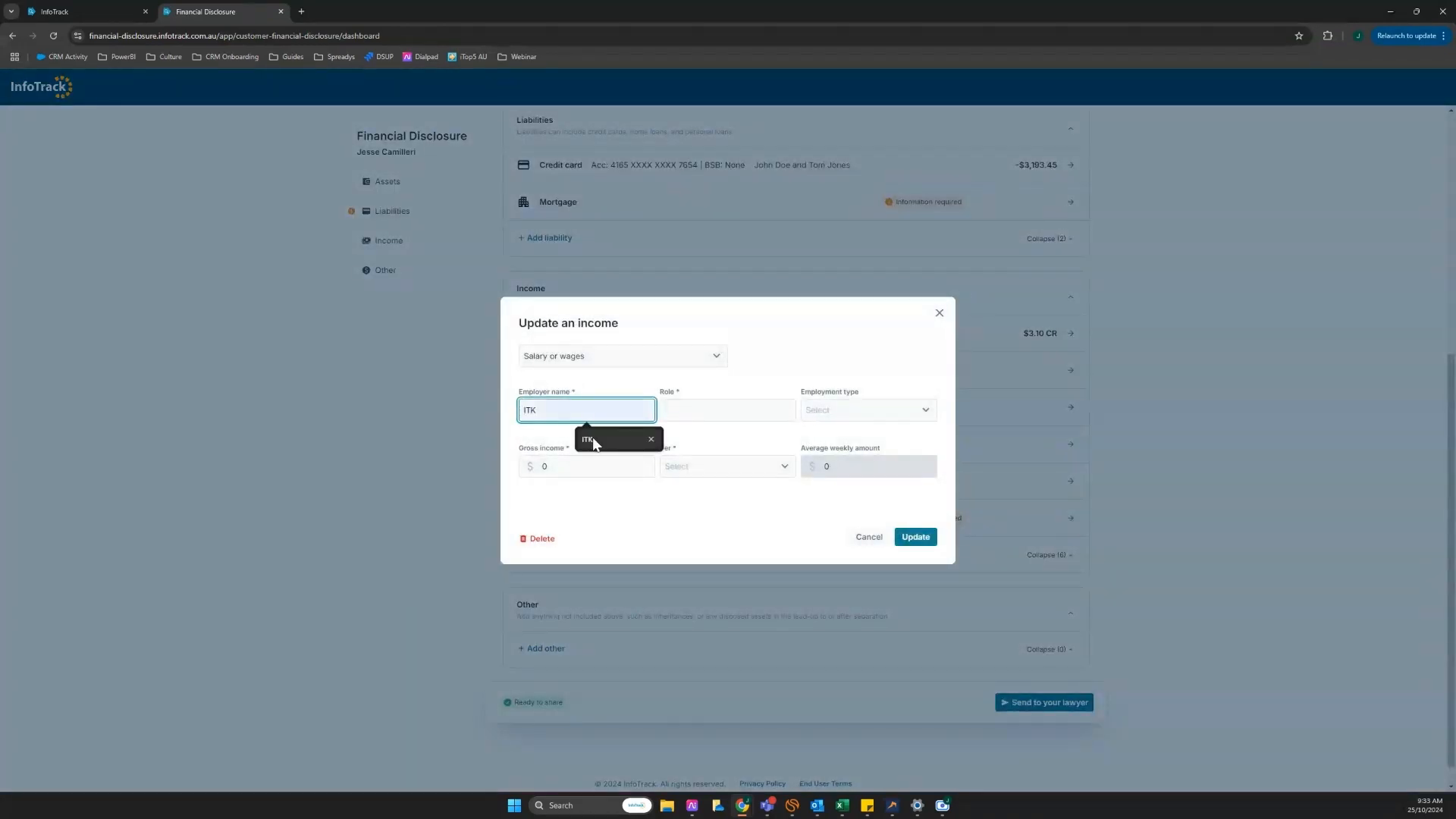
{"action": "left_click", "coordinate": [596, 439]}
{"action": "left_click", "coordinate": [697, 415]}
{"action": "left_click", "coordinate": [729, 442]}
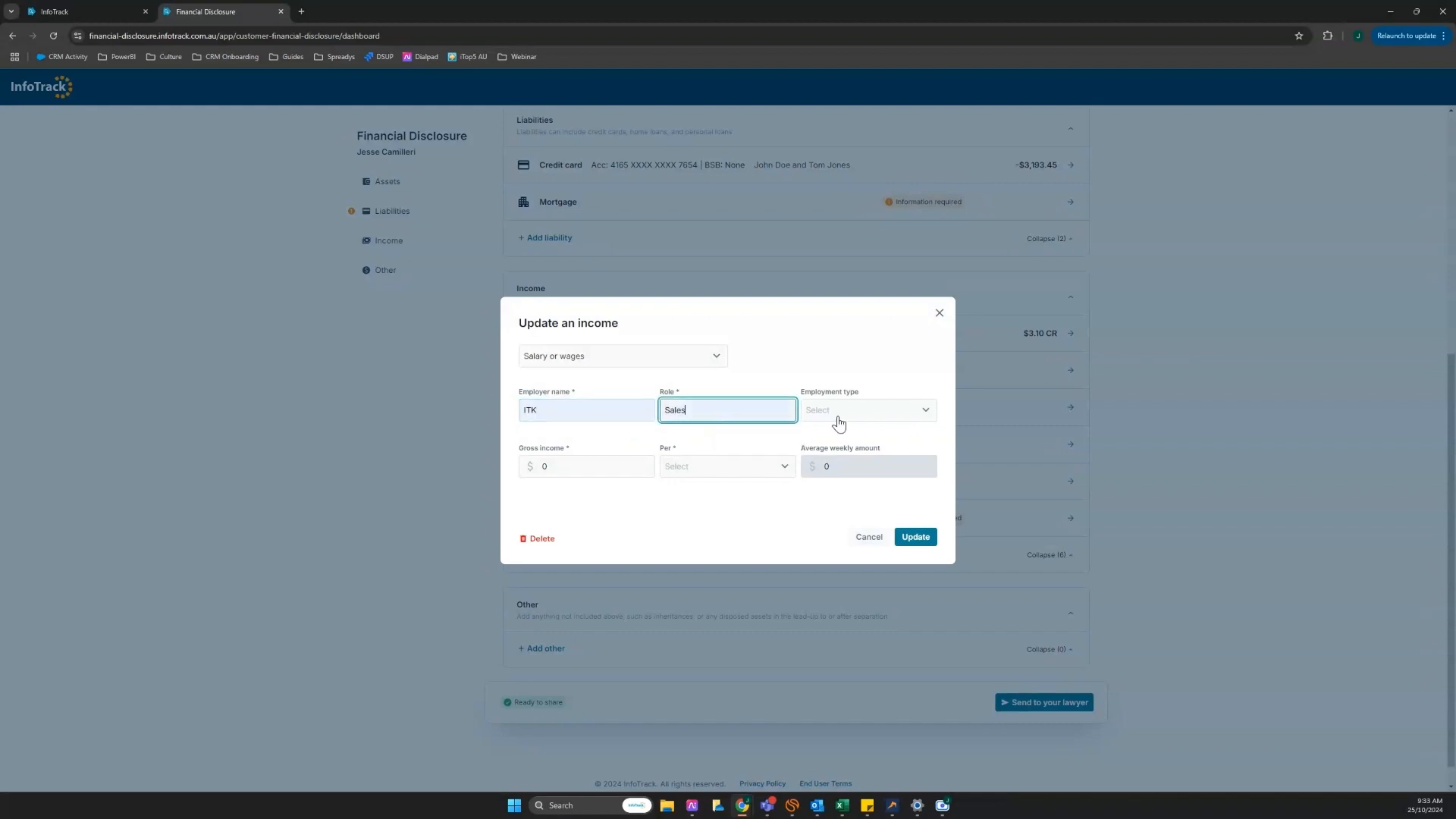
{"action": "left_click", "coordinate": [835, 415]}
{"action": "left_click", "coordinate": [839, 440]}
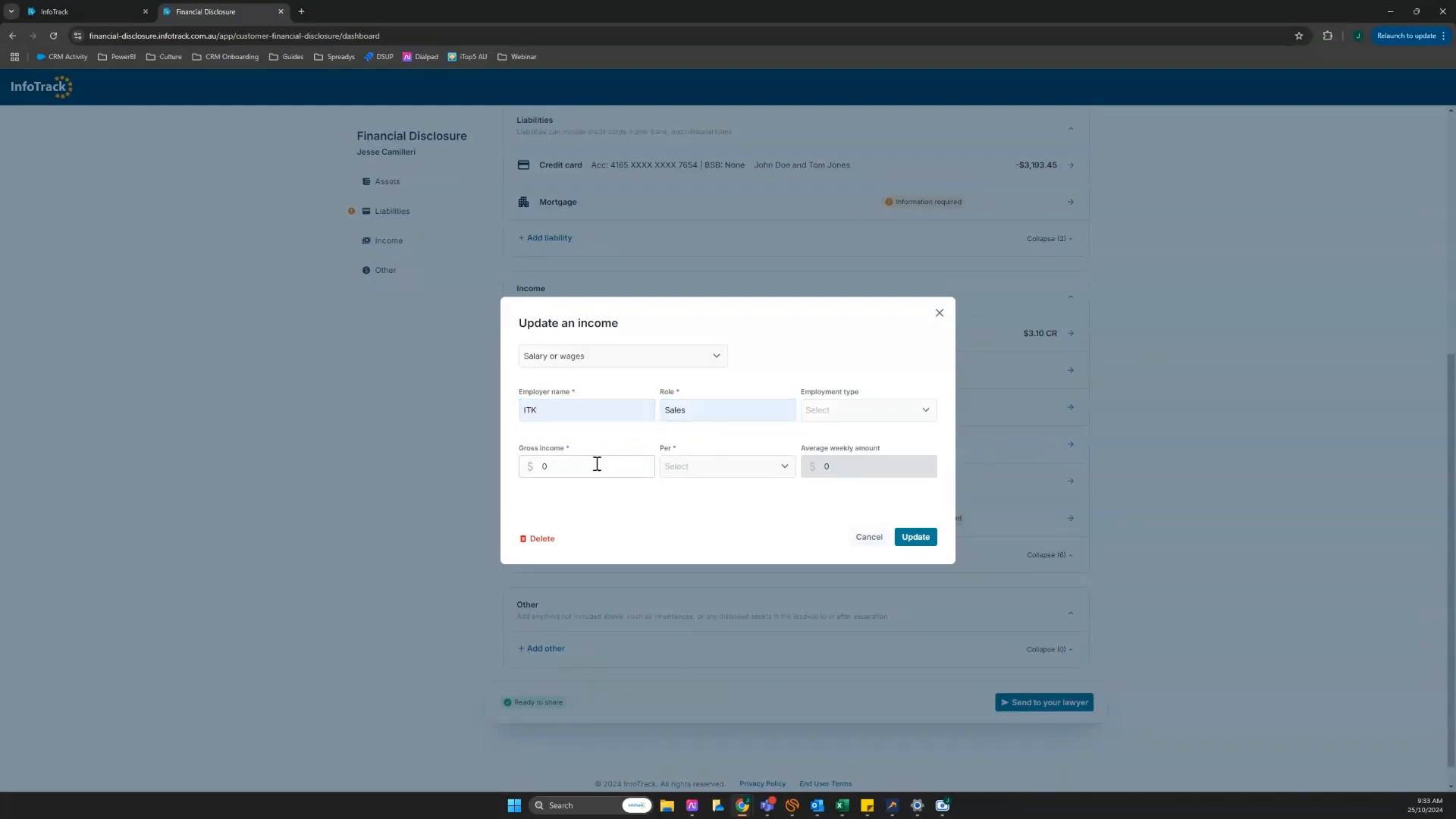
{"action": "left_click", "coordinate": [835, 413]}
{"action": "left_click", "coordinate": [832, 437]}
- Set gross income to 10,000 per Year, save the salary details, and close the panel
{"action": "left_click", "coordinate": [578, 465]}
{"action": "type", "text": "10,000"}
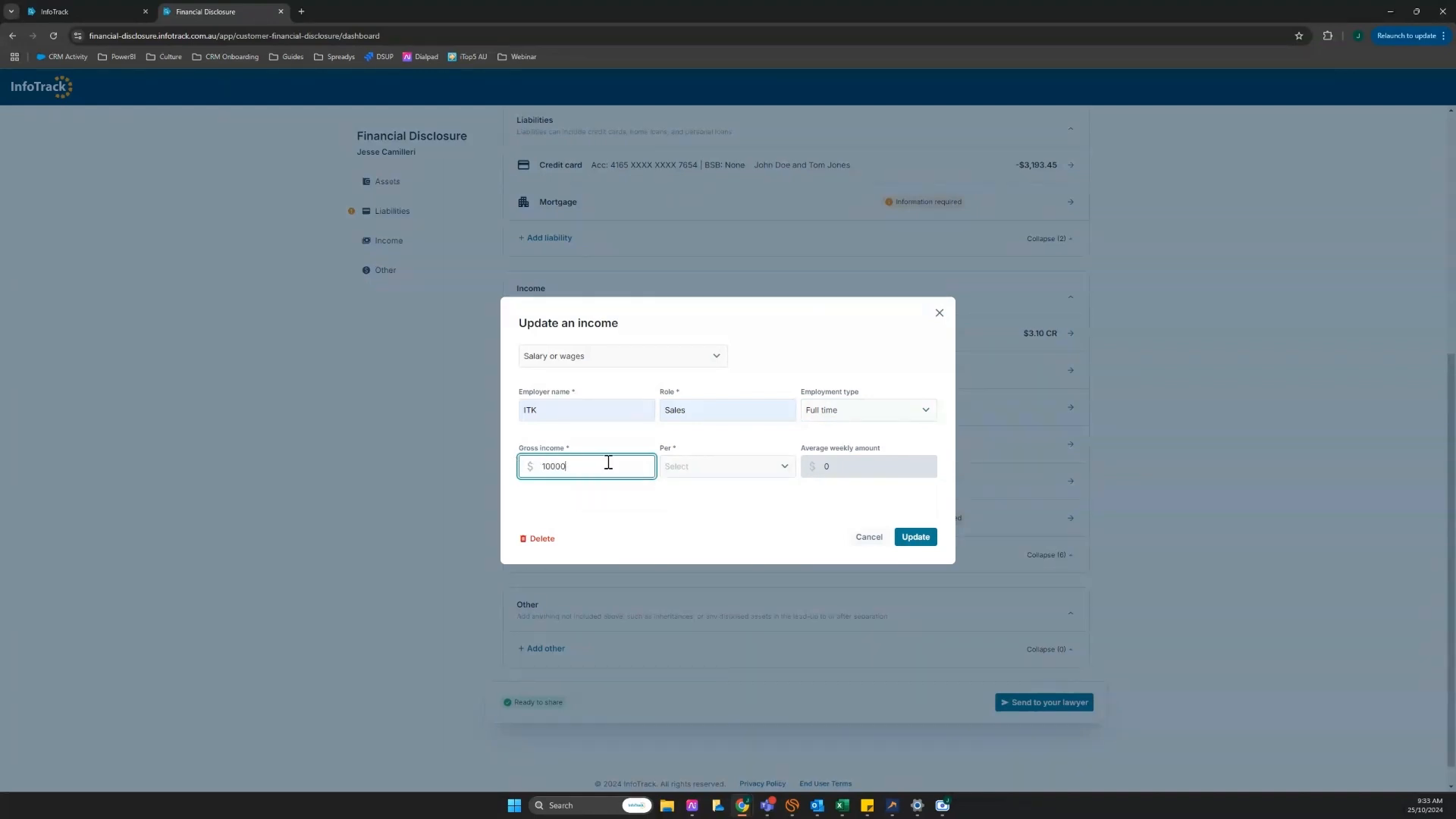
{"action": "left_click", "coordinate": [694, 467]}
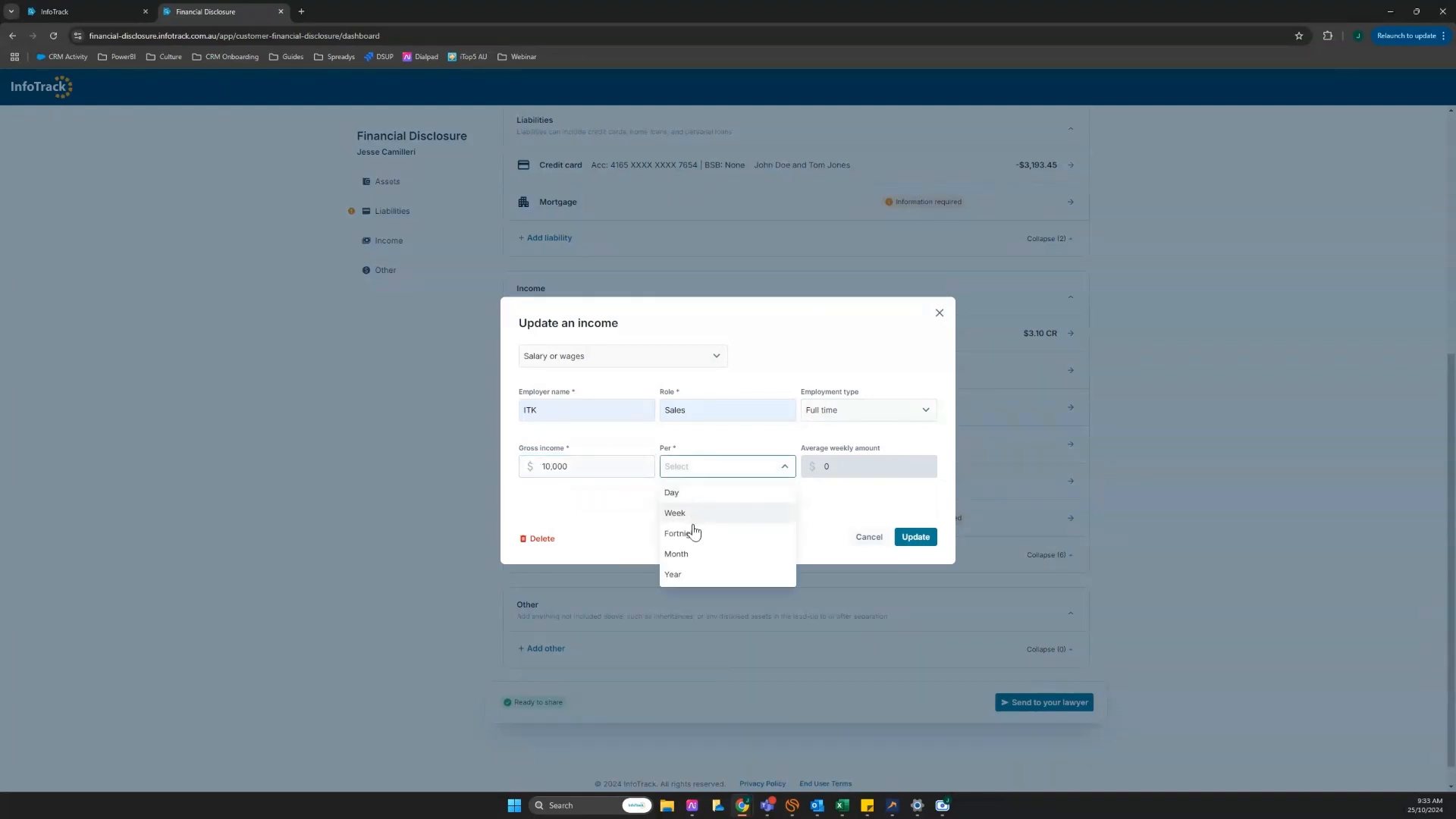
{"action": "left_click", "coordinate": [670, 575]}
{"action": "left_click", "coordinate": [911, 539]}
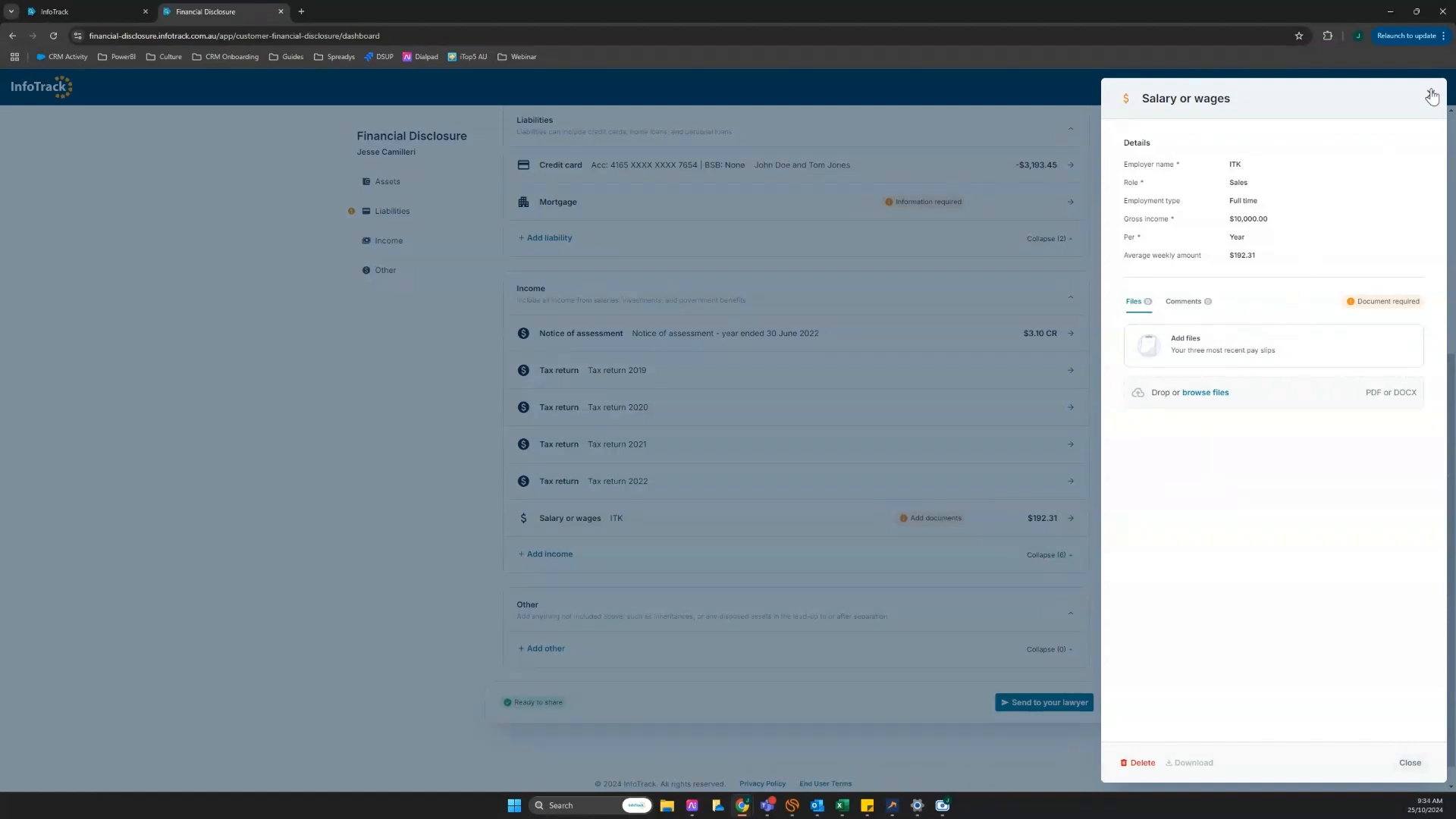
{"action": "left_click", "coordinate": [1431, 95]}
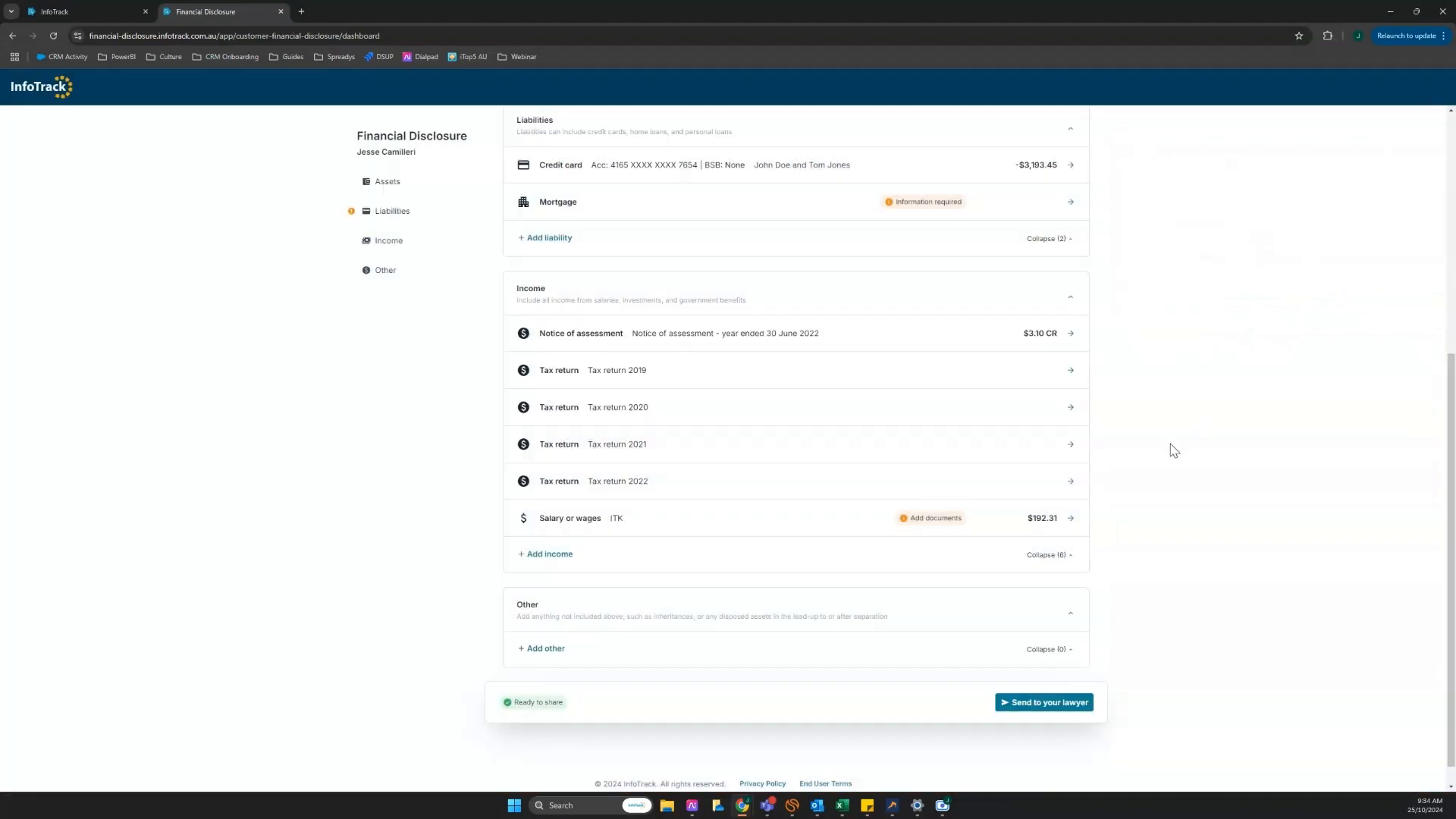
{"action": "scroll", "coordinate": [1158, 452], "scroll_direction": "up", "scroll_amount": 1}
{"action": "scroll", "coordinate": [1157, 455], "scroll_direction": "down", "scroll_amount": 2}
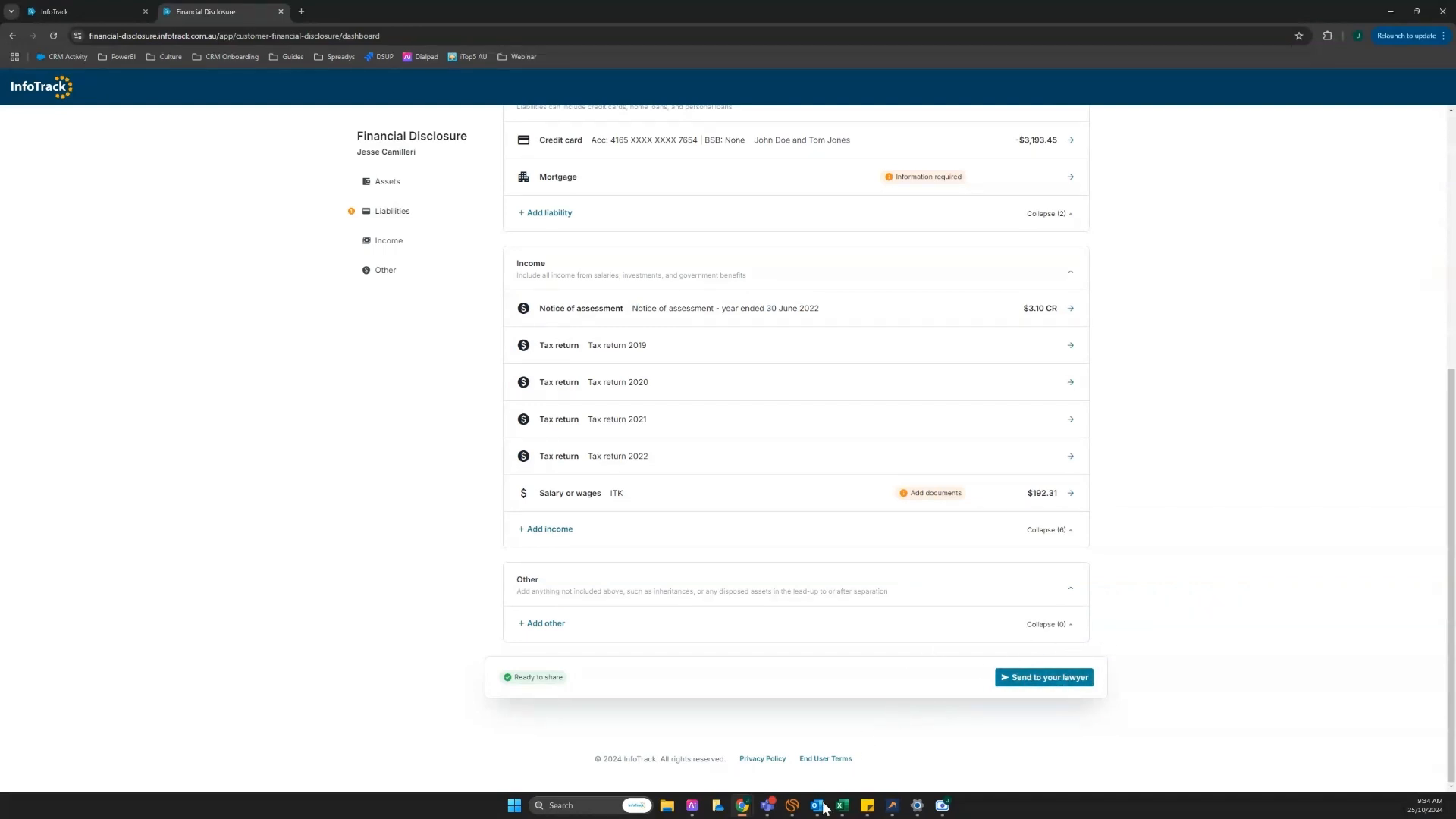
- Bring up the client's Smokeball matter and open its Financial Disclosure folder of 16 PDFs
{"action": "left_click", "coordinate": [792, 805]}
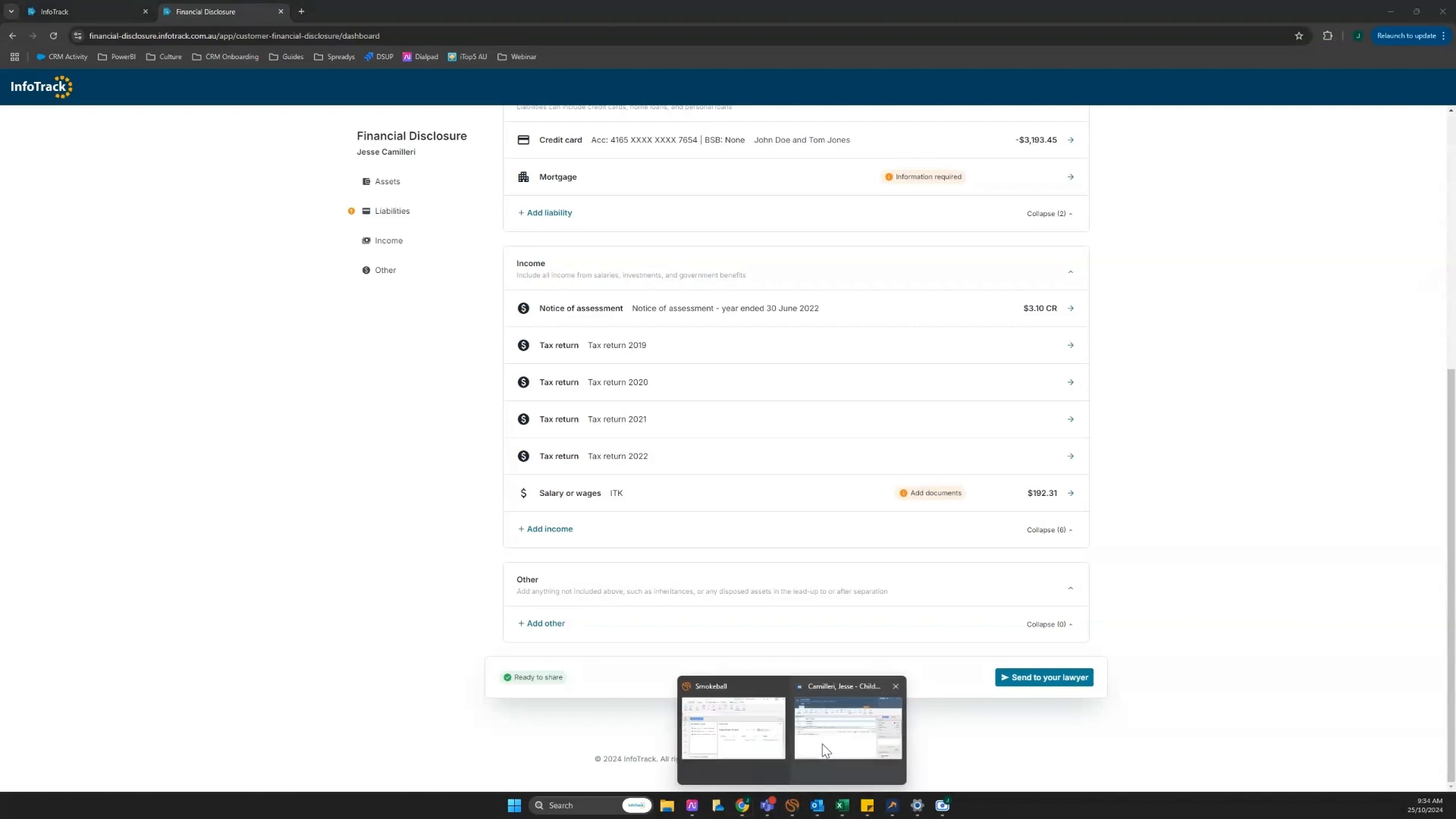
{"action": "left_click", "coordinate": [826, 750]}
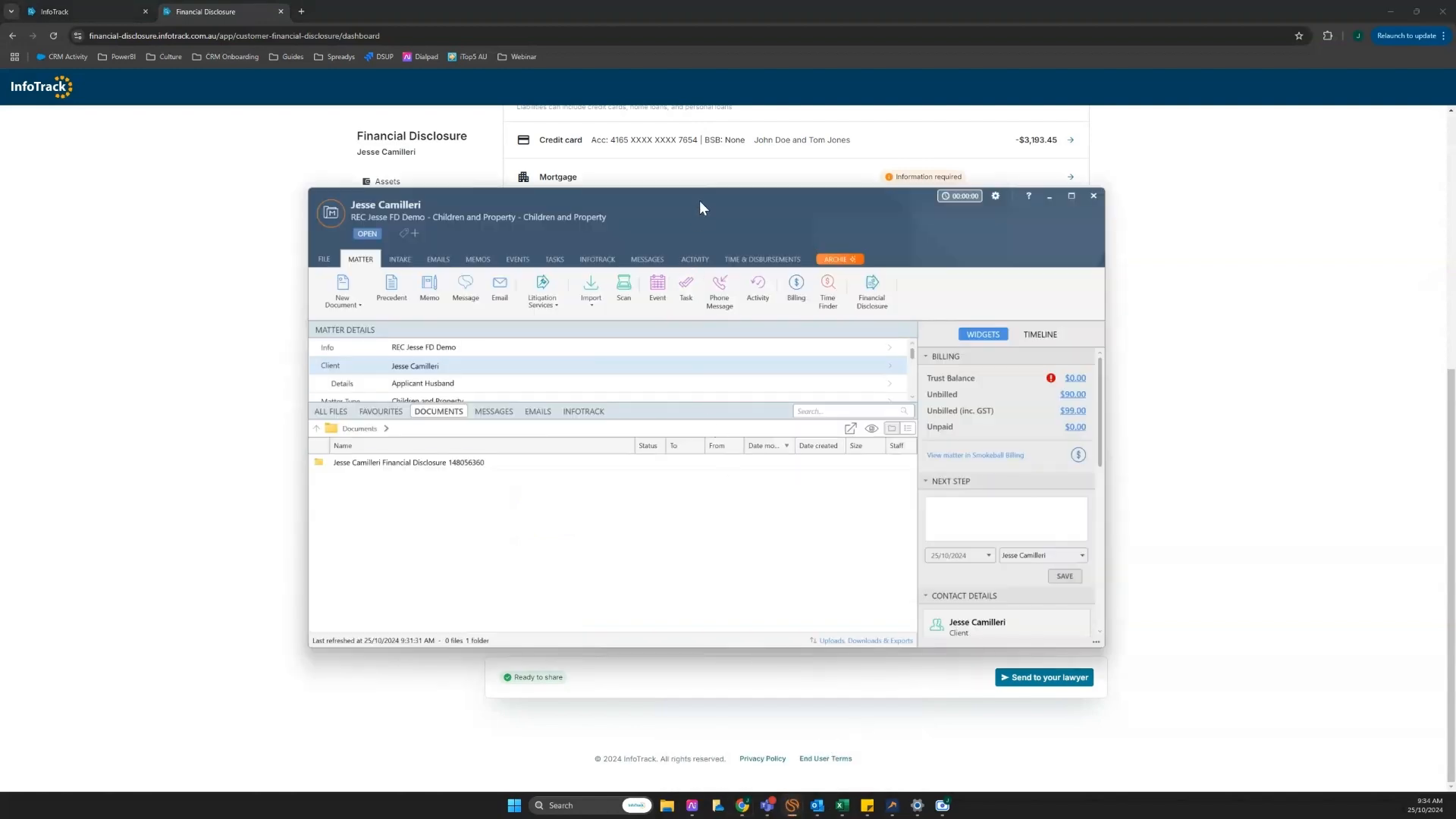
{"action": "left_click_drag", "start_coordinate": [700, 200], "coordinate": [717, 206]}
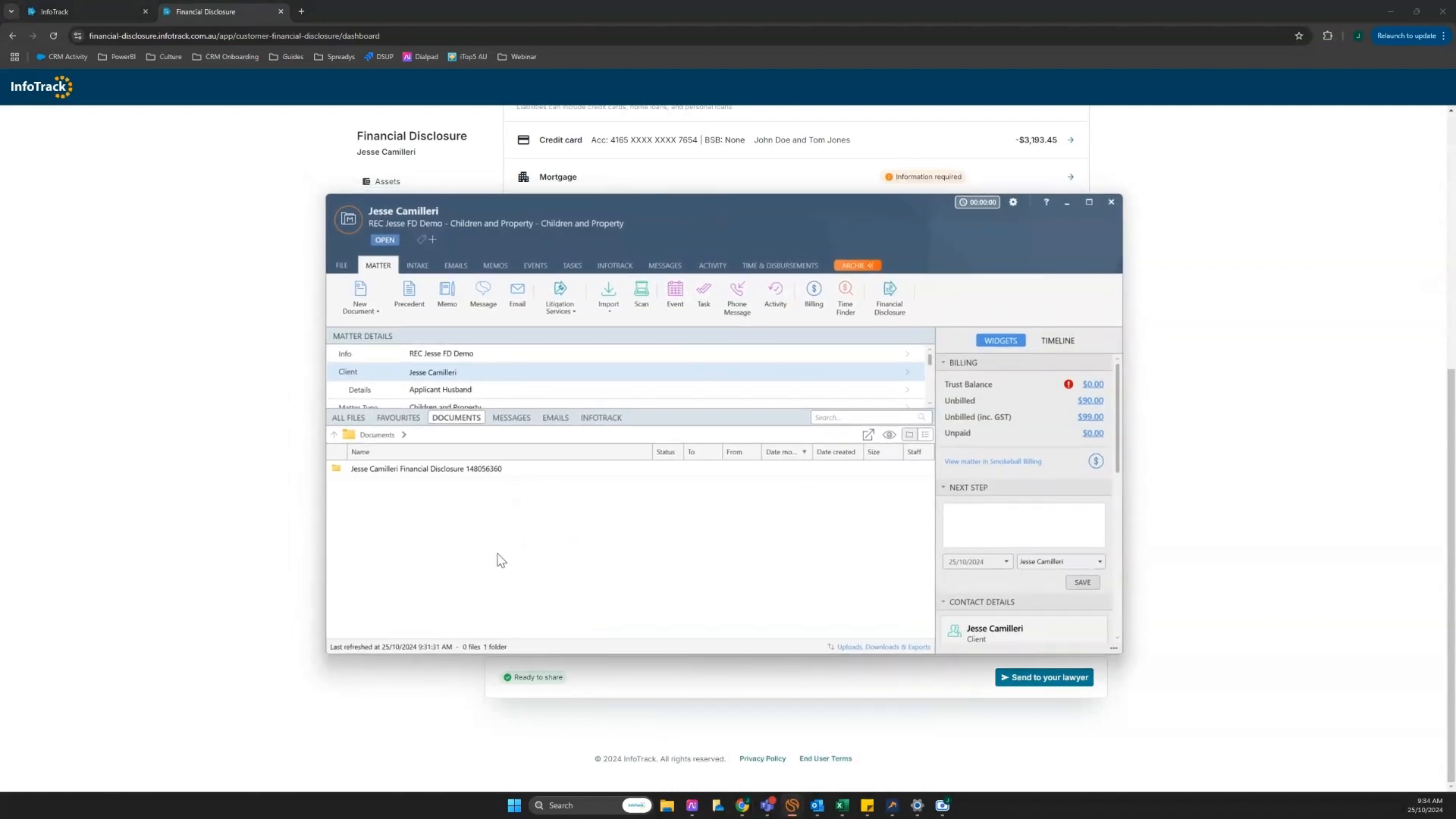
{"action": "double_click", "coordinate": [466, 474]}
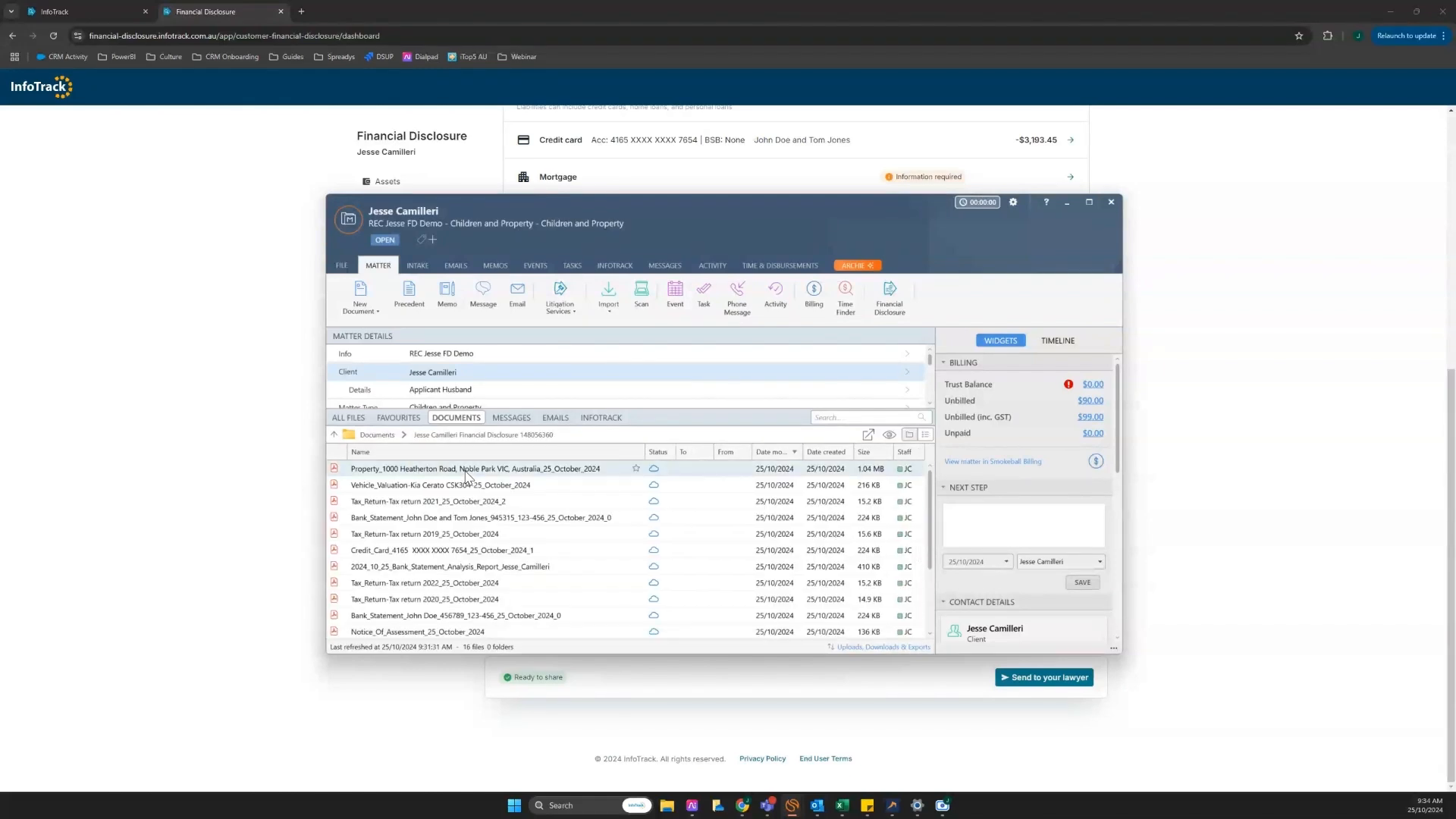
{"action": "scroll", "coordinate": [466, 475], "scroll_direction": "down", "scroll_amount": 3}
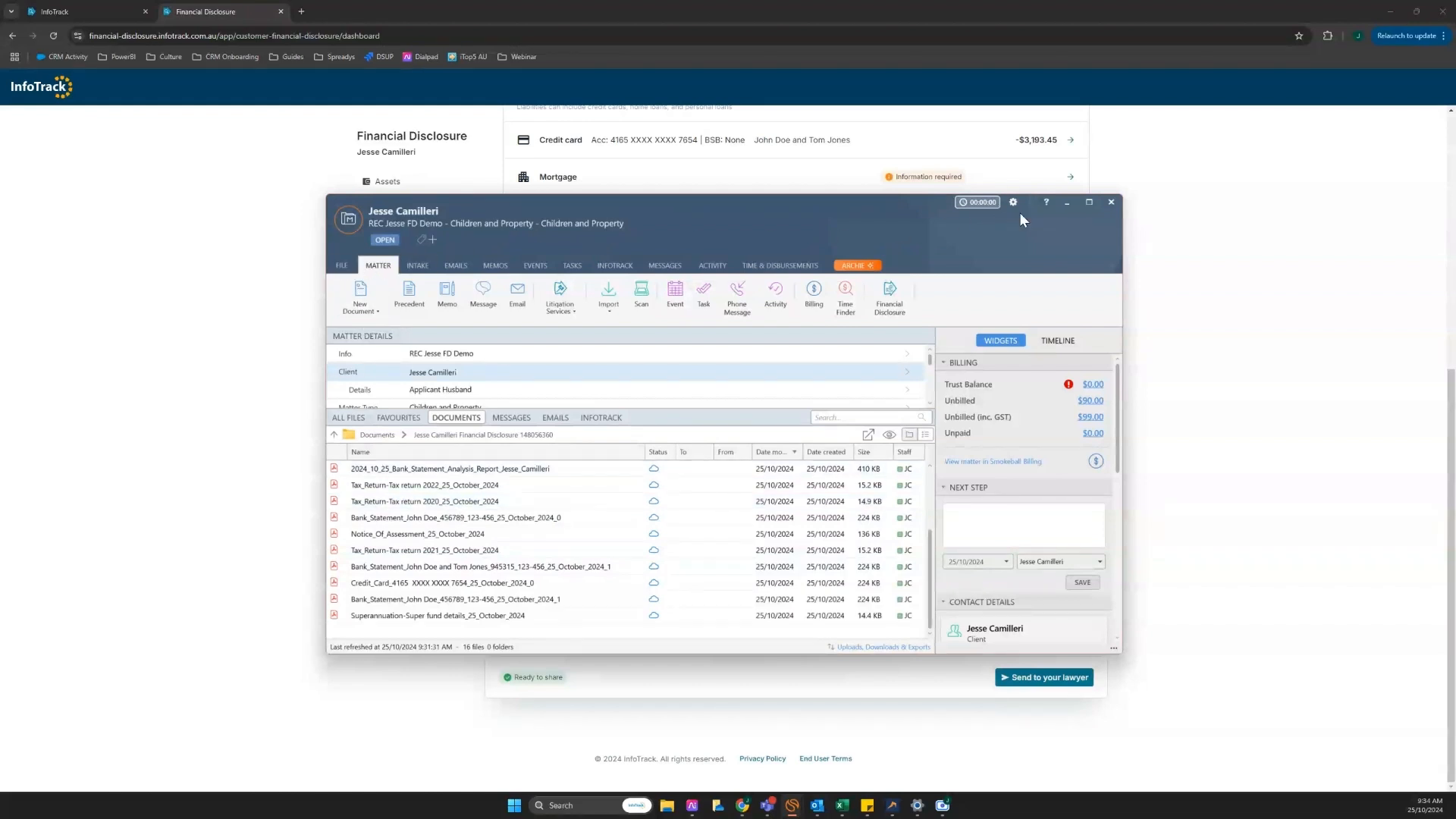
- Return to the matter's top-level documents, then send the disclosure to the lawyer, confirming accuracy
{"action": "left_click", "coordinate": [382, 436]}
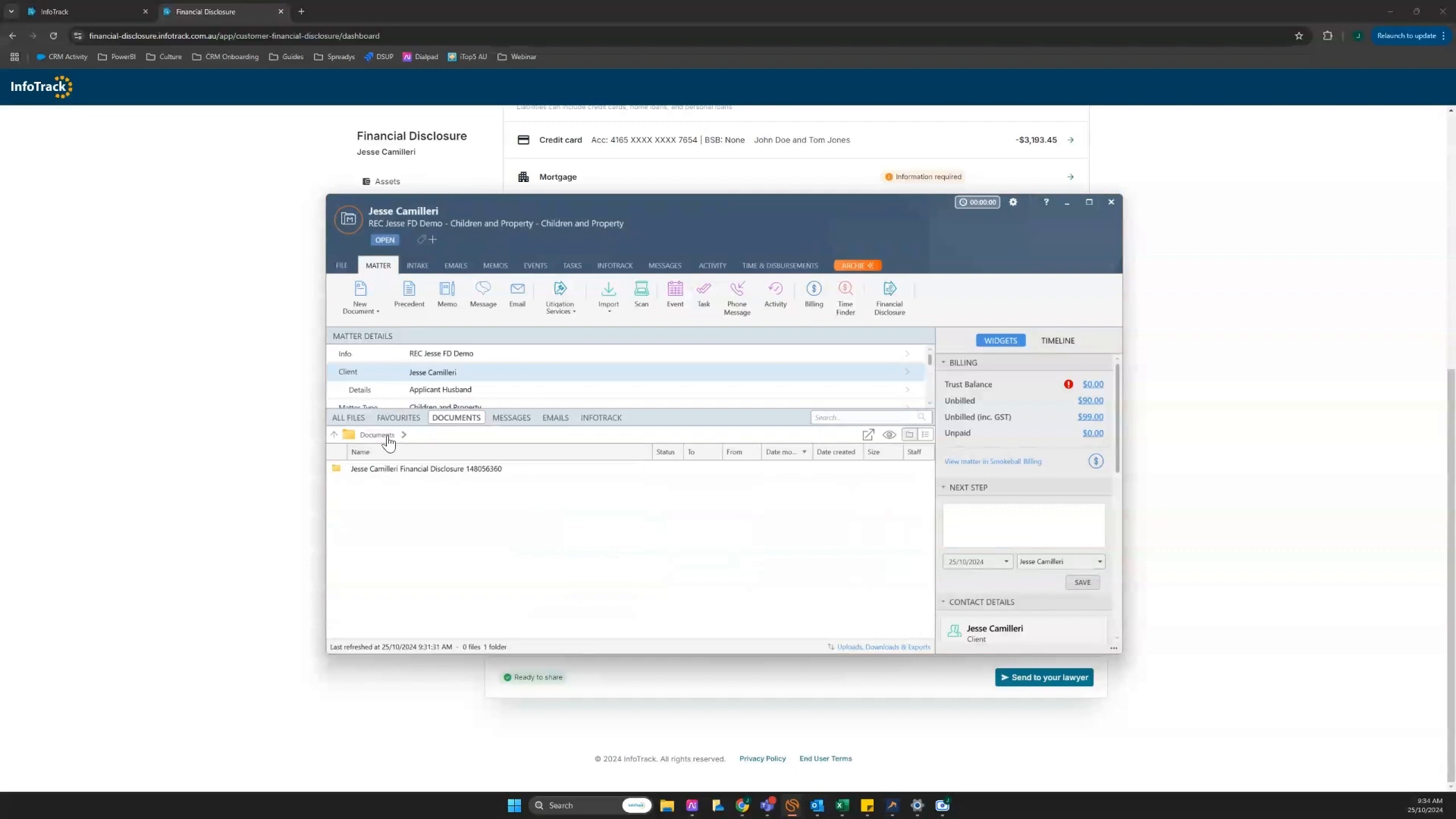
{"action": "left_click", "coordinate": [1241, 432]}
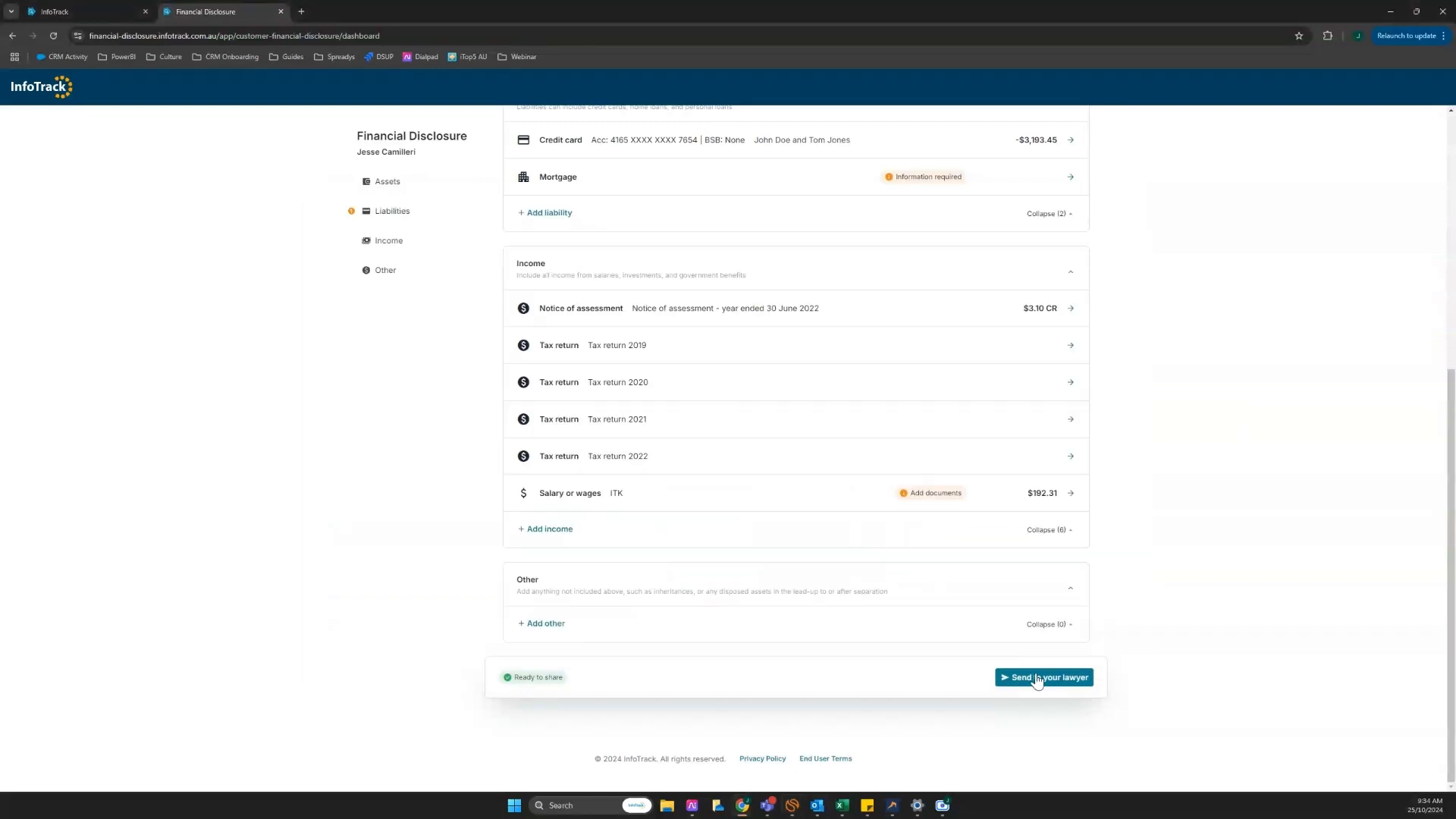
{"action": "left_click", "coordinate": [1029, 676]}
{"action": "left_click", "coordinate": [650, 470]}
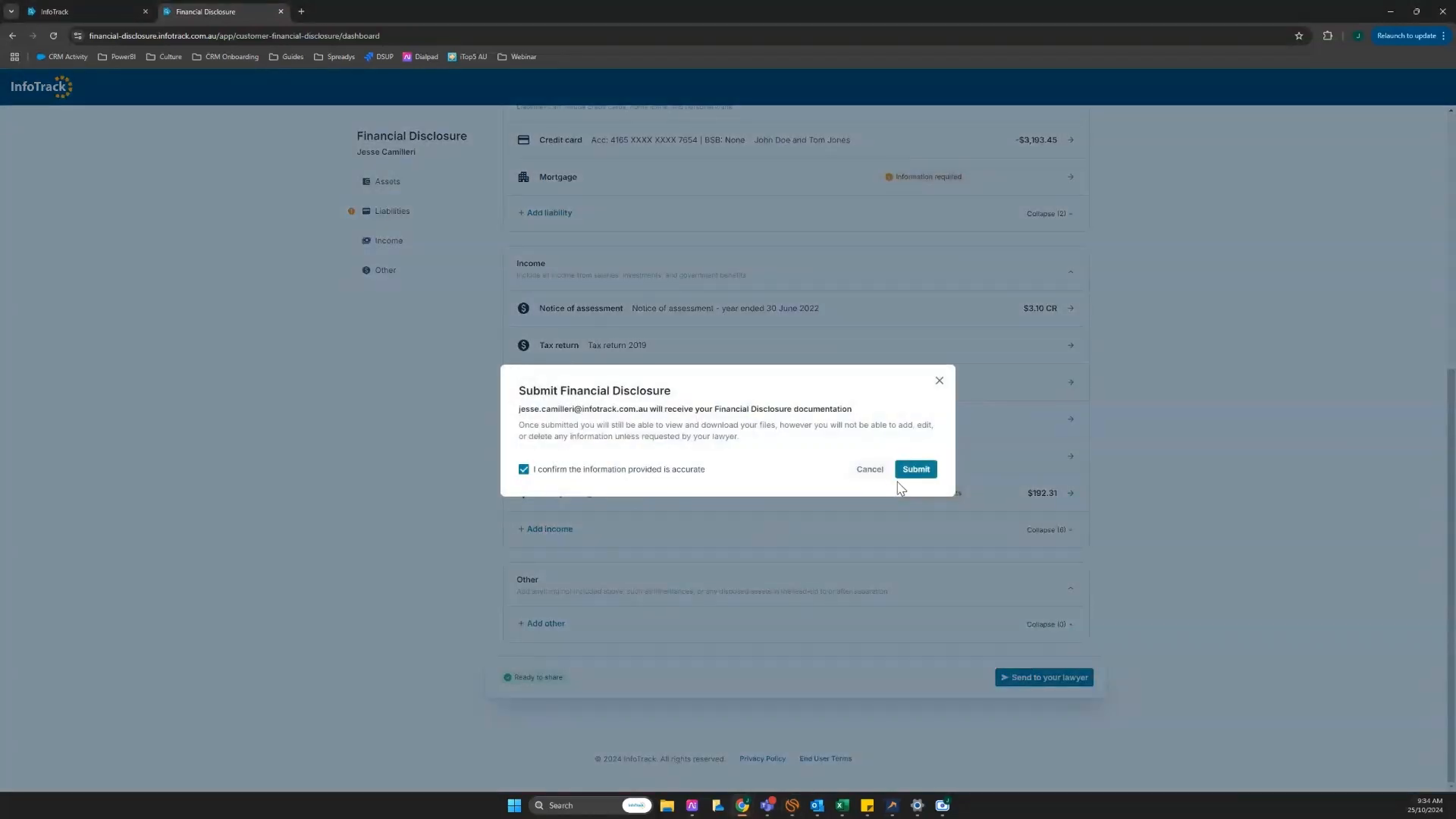
{"action": "left_click", "coordinate": [914, 470]}
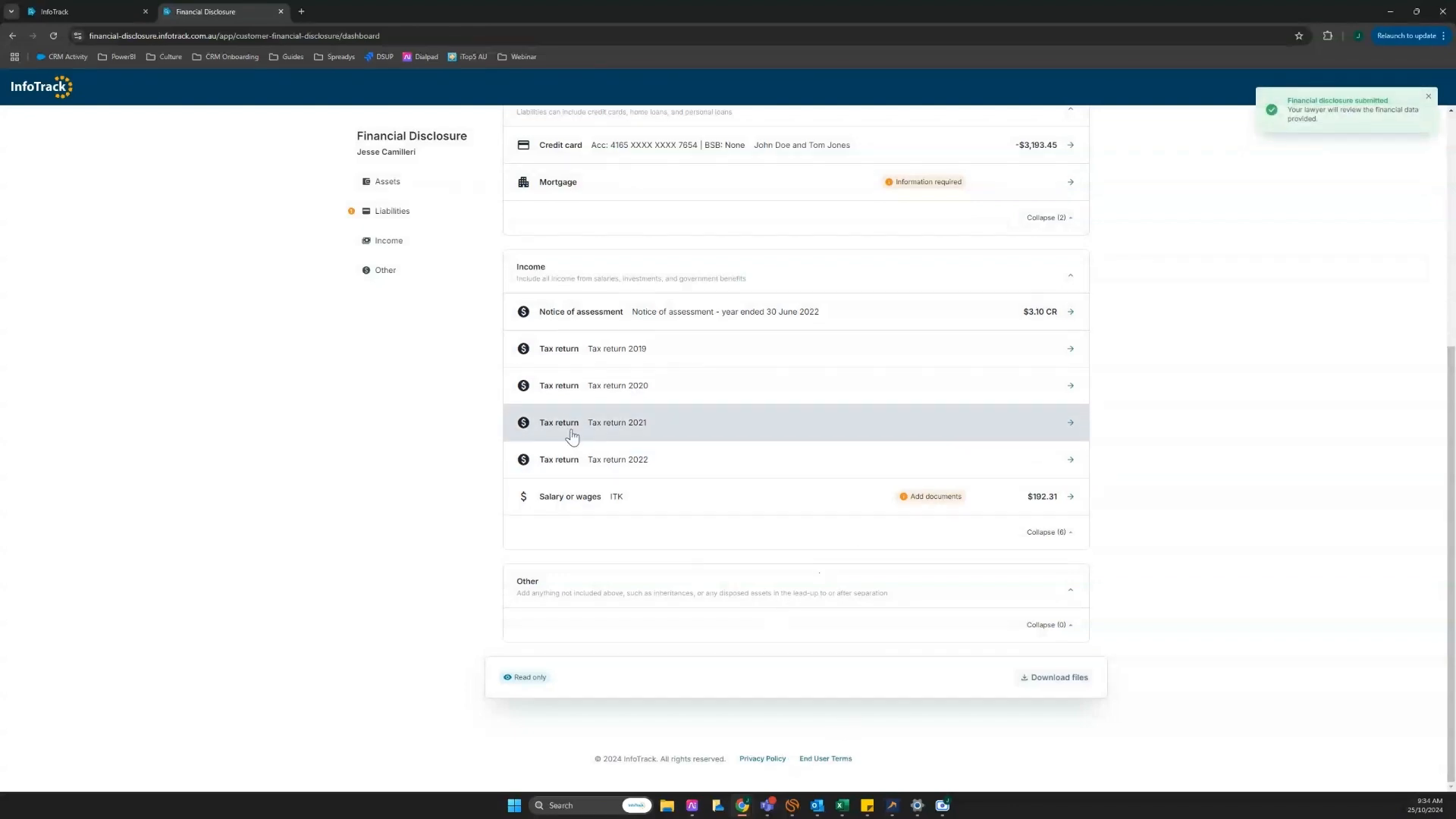
- Bring back the Smokeball matter and open the new 4.36 MB Financial Disclosure archive
{"action": "mouse_move", "coordinate": [794, 800]}
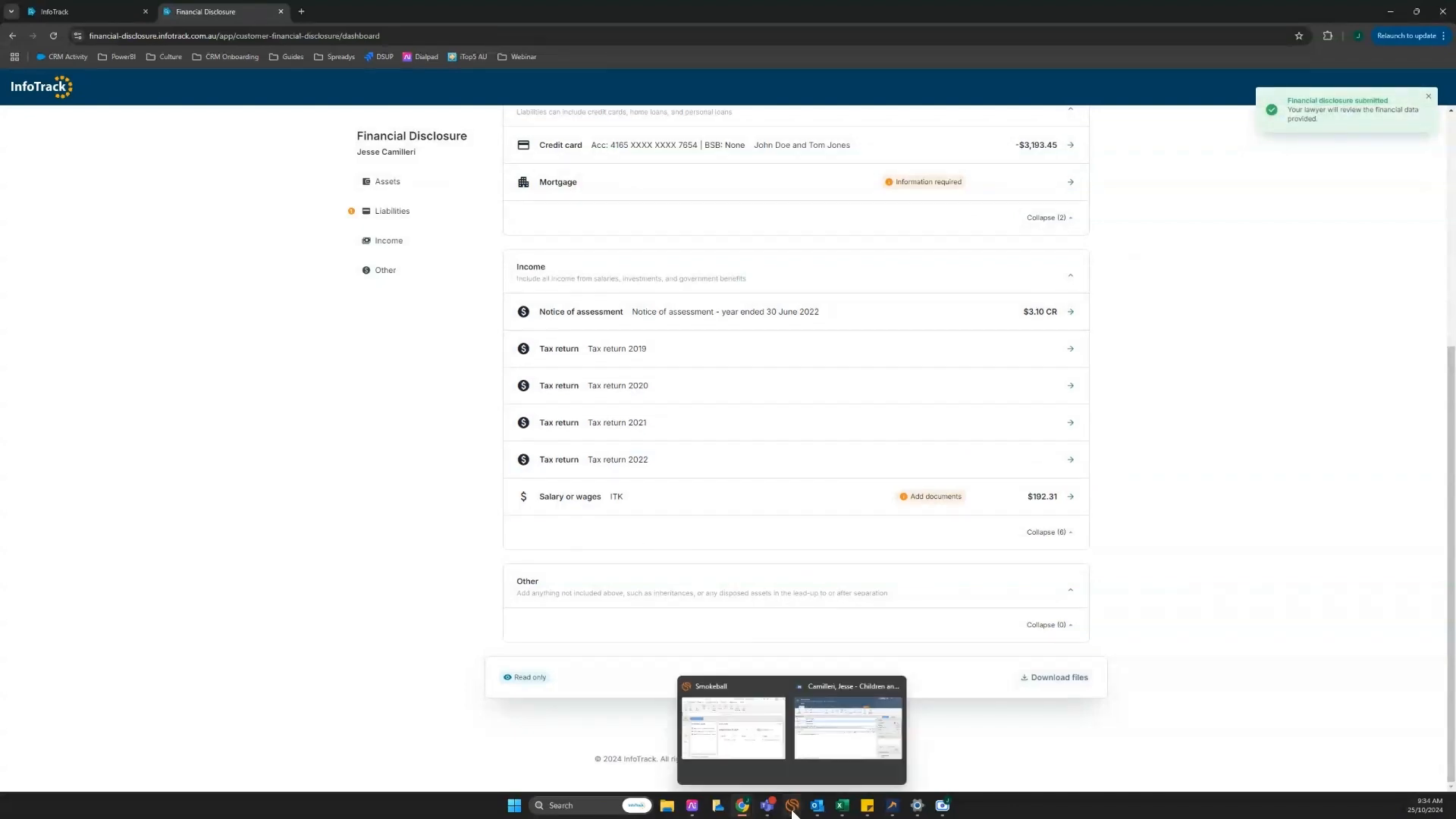
{"action": "left_click", "coordinate": [841, 739]}
{"action": "left_click_drag", "start_coordinate": [690, 203], "coordinate": [702, 174]}
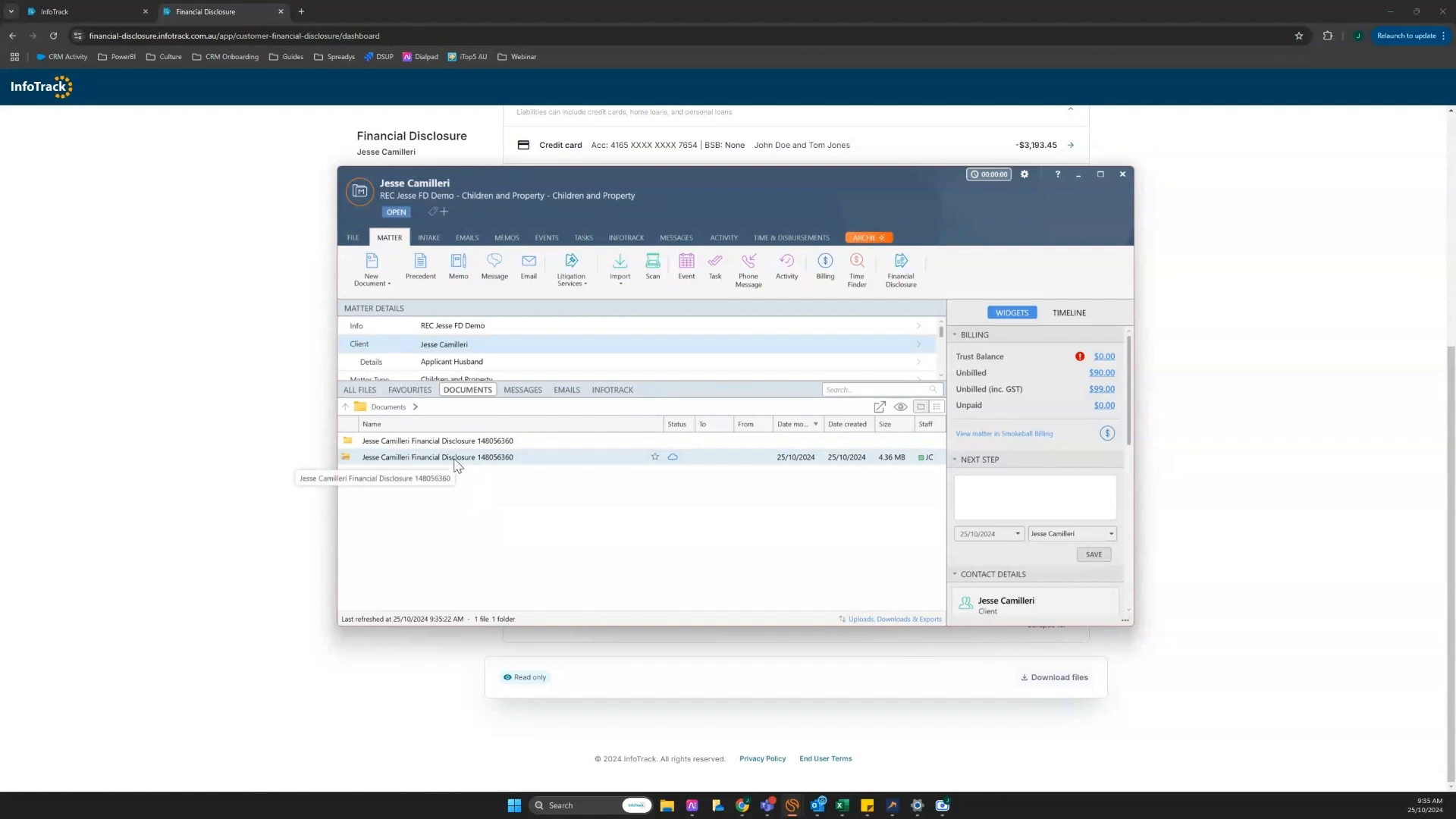
{"action": "double_click", "coordinate": [457, 458]}
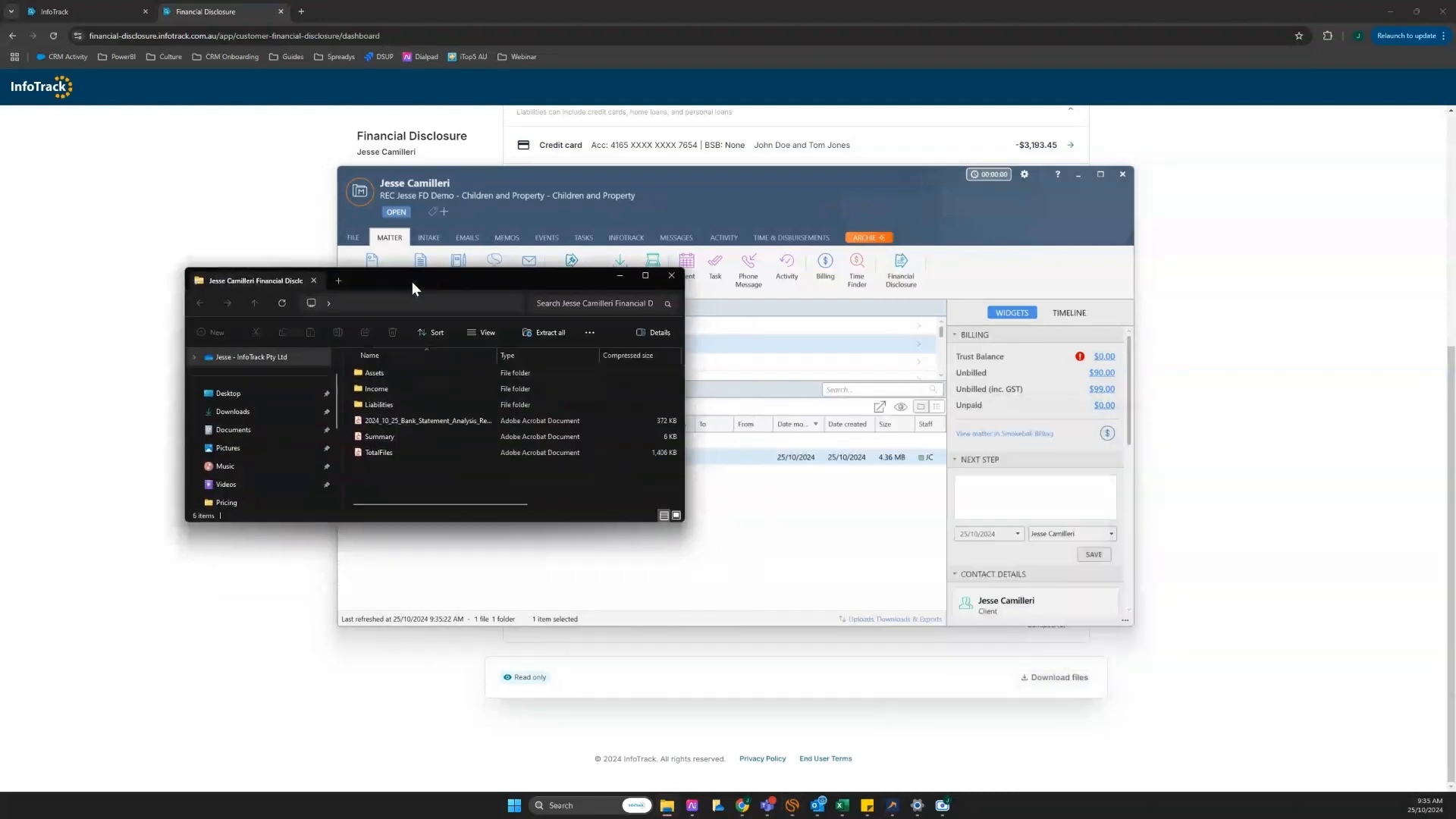
- Enlarge the archive window and browse both bank account folders under Assets
{"action": "left_click_drag", "start_coordinate": [410, 285], "coordinate": [455, 208]}
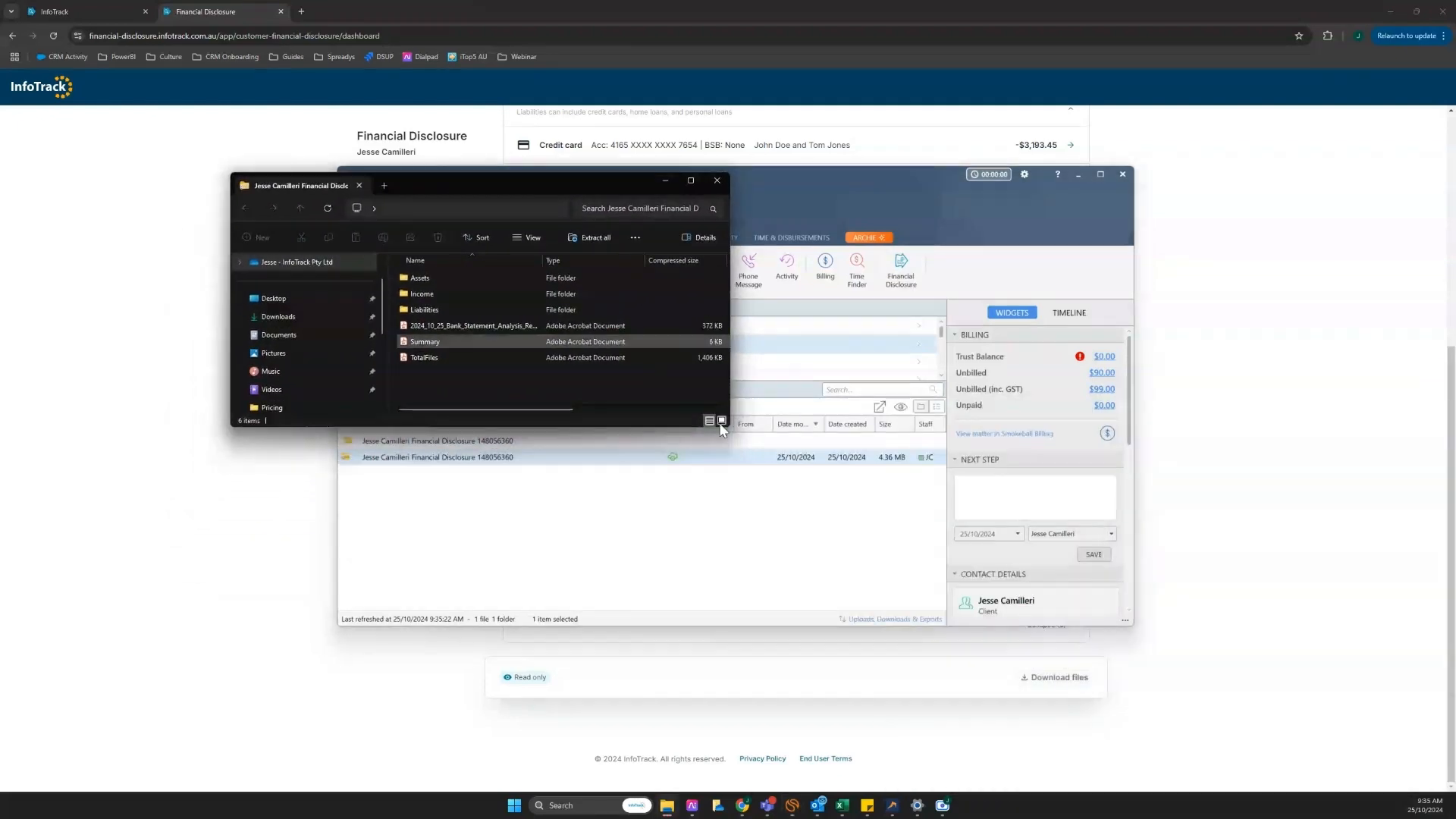
{"action": "left_click_drag", "start_coordinate": [729, 432], "coordinate": [974, 597]}
{"action": "left_click_drag", "start_coordinate": [689, 189], "coordinate": [814, 203]}
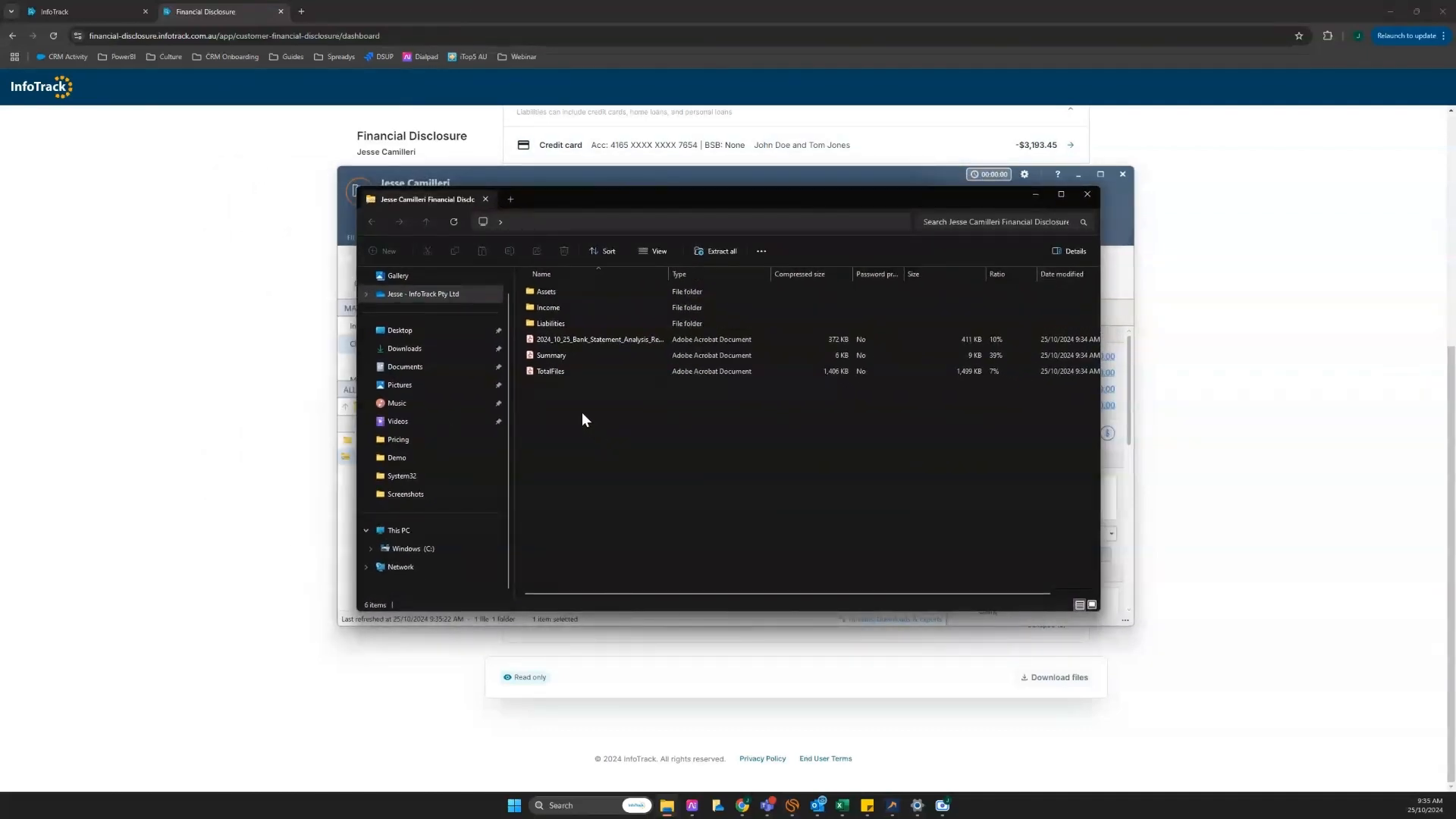
{"action": "double_click", "coordinate": [565, 294]}
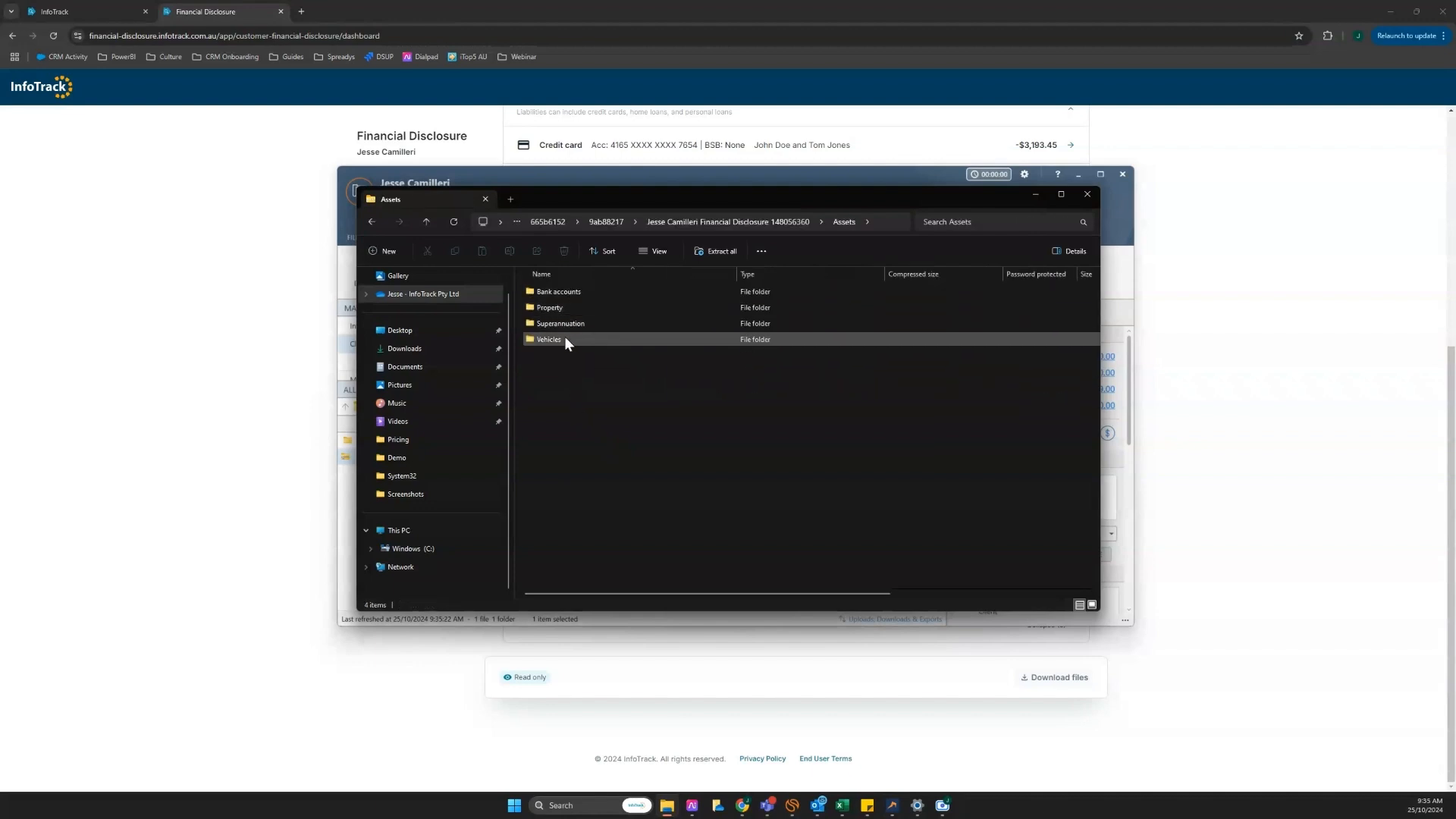
{"action": "double_click", "coordinate": [567, 291]}
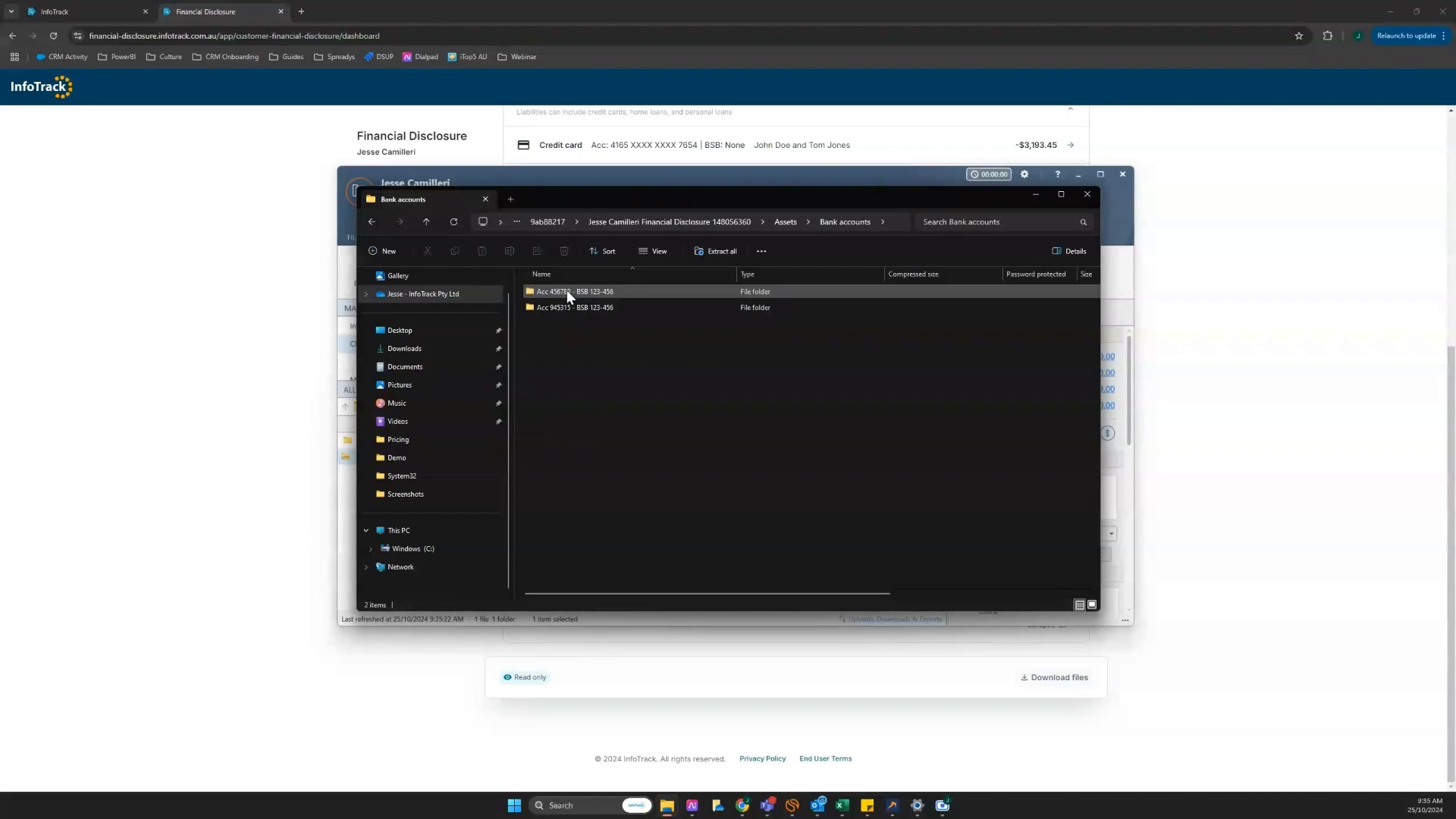
{"action": "double_click", "coordinate": [566, 292]}
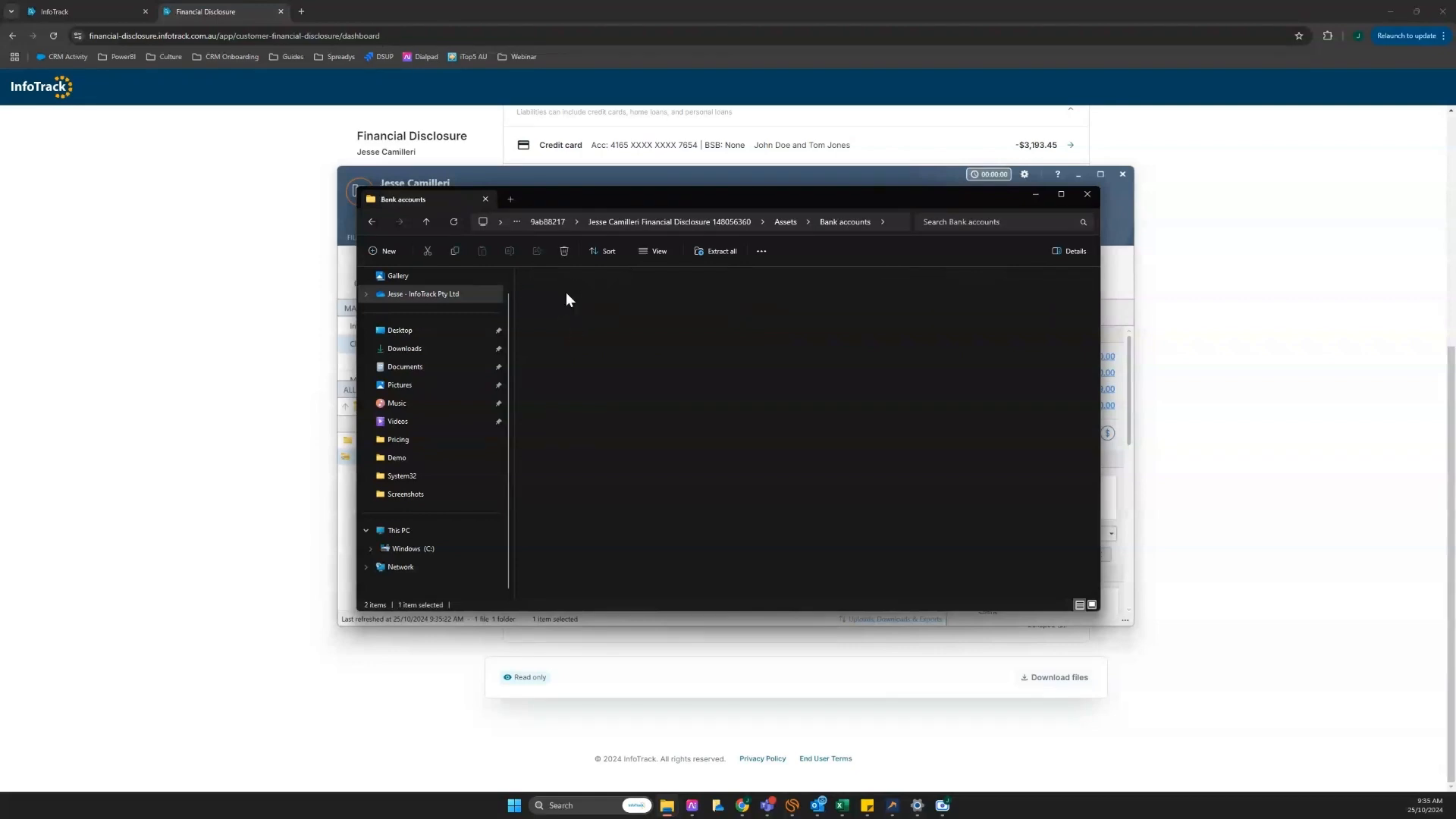
{"action": "left_click", "coordinate": [371, 222]}
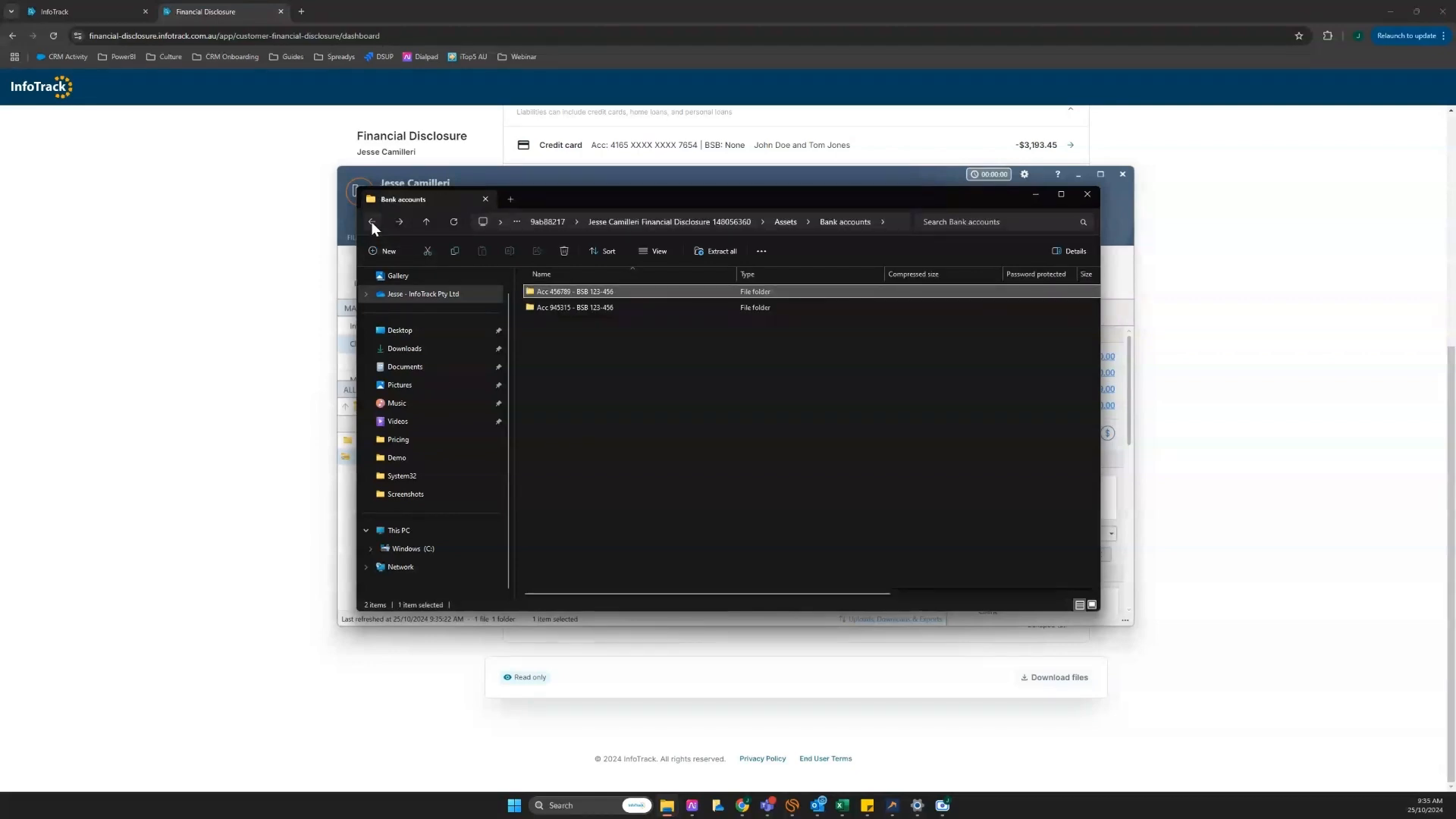
{"action": "double_click", "coordinate": [569, 311]}
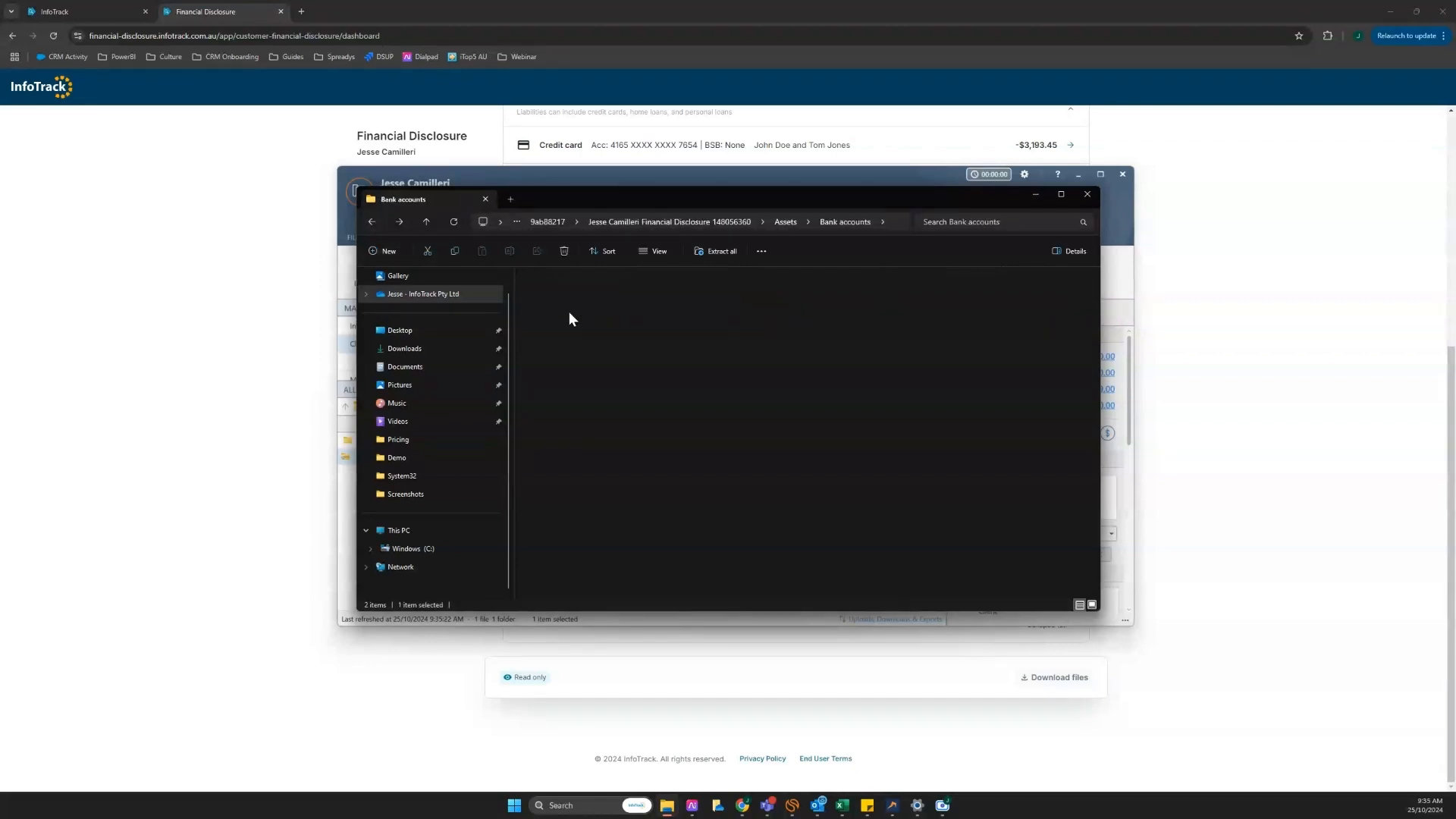
{"action": "left_click", "coordinate": [363, 221]}
{"action": "left_click", "coordinate": [363, 220]}
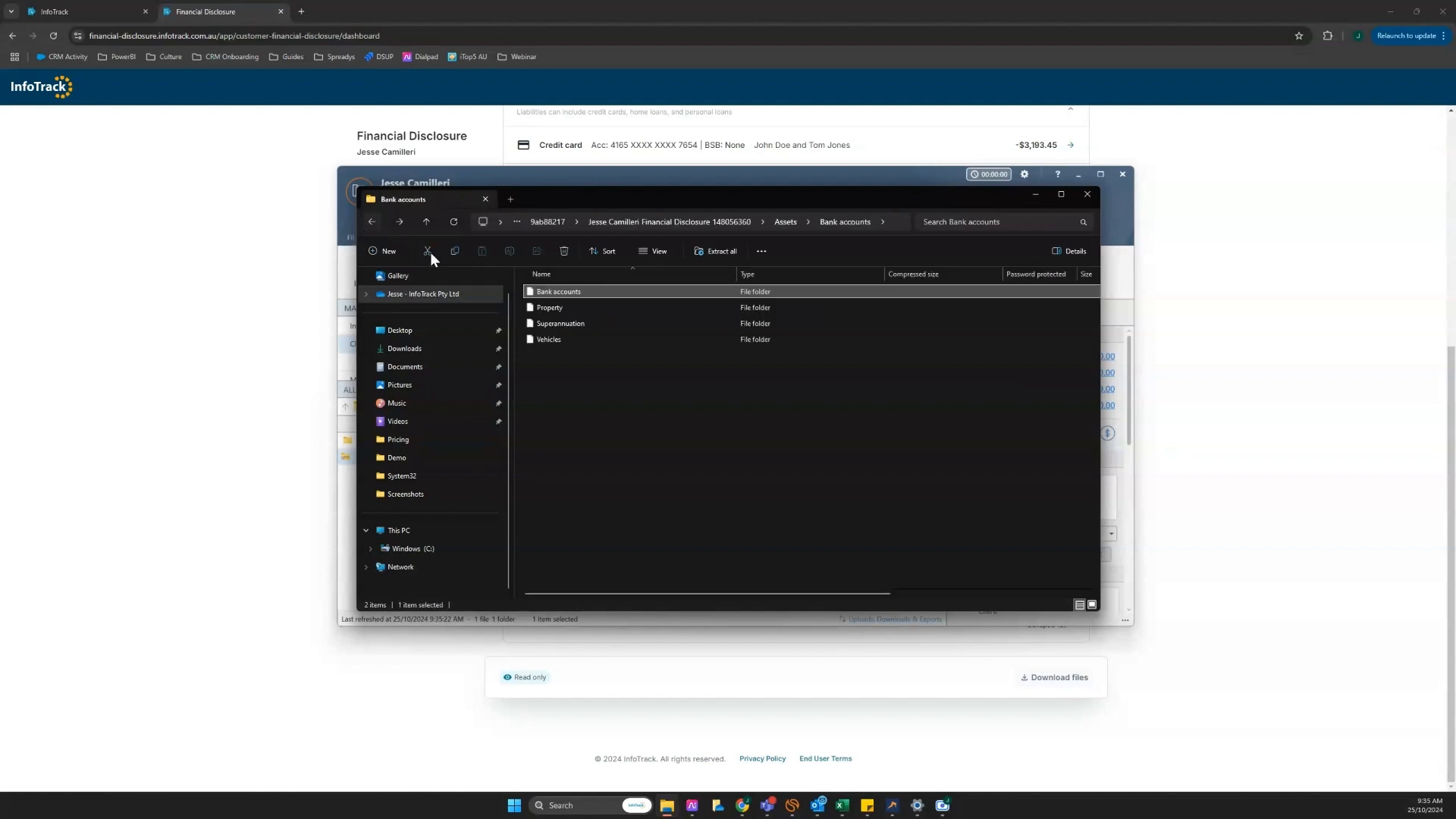
{"action": "double_click", "coordinate": [551, 305]}
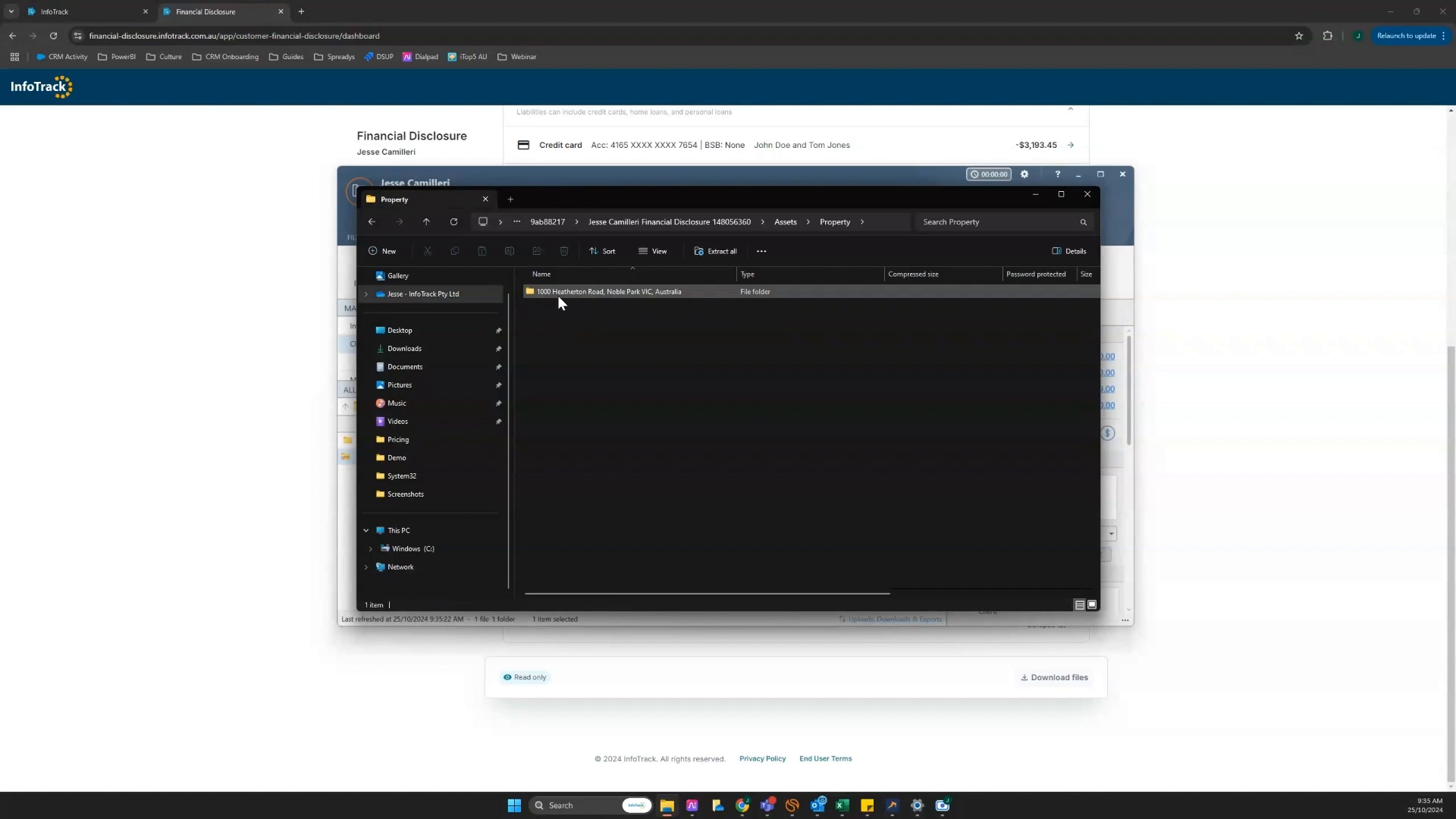
{"action": "double_click", "coordinate": [559, 301]}
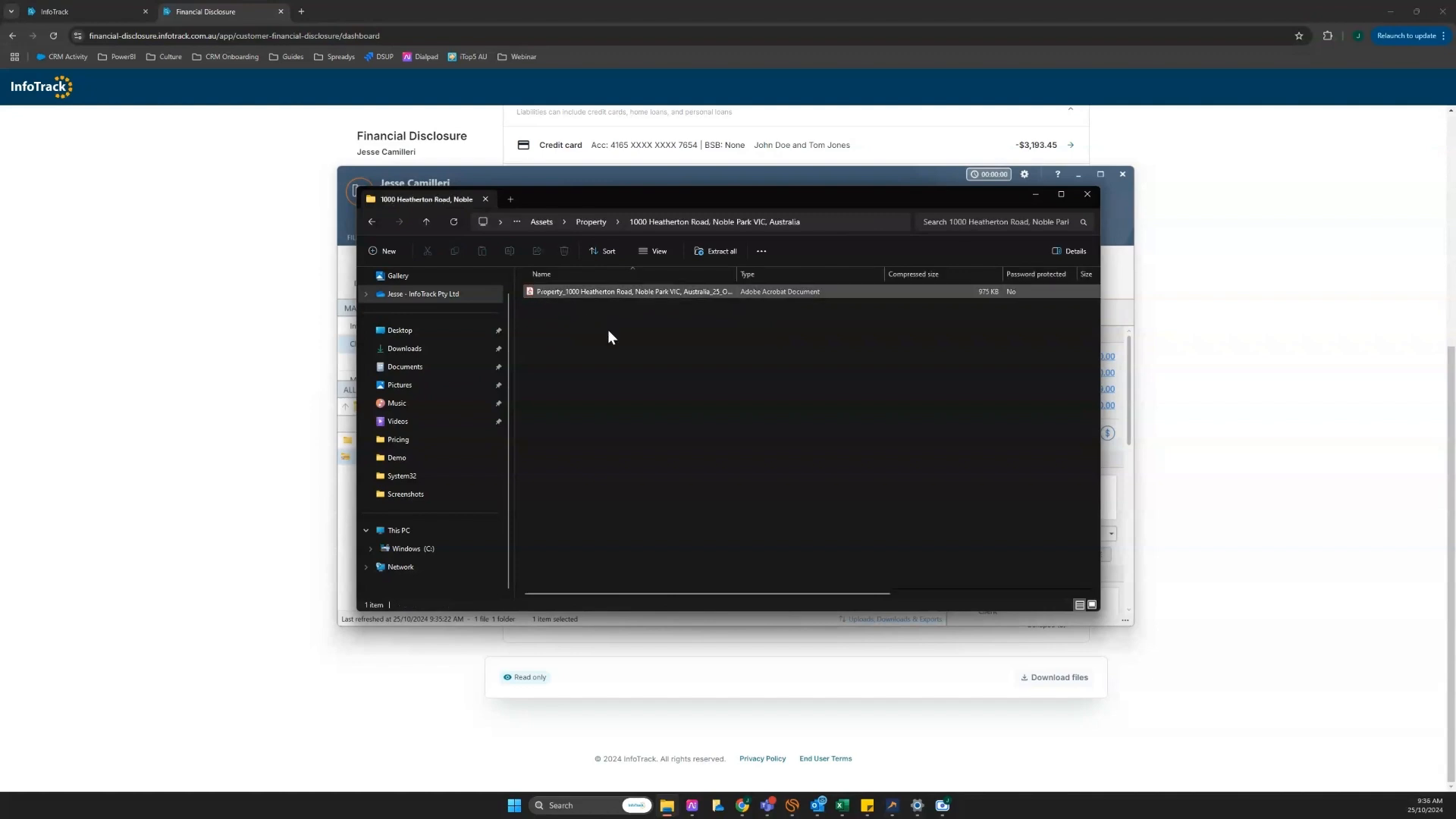
{"action": "left_click", "coordinate": [372, 222]}
{"action": "left_click", "coordinate": [372, 222]}
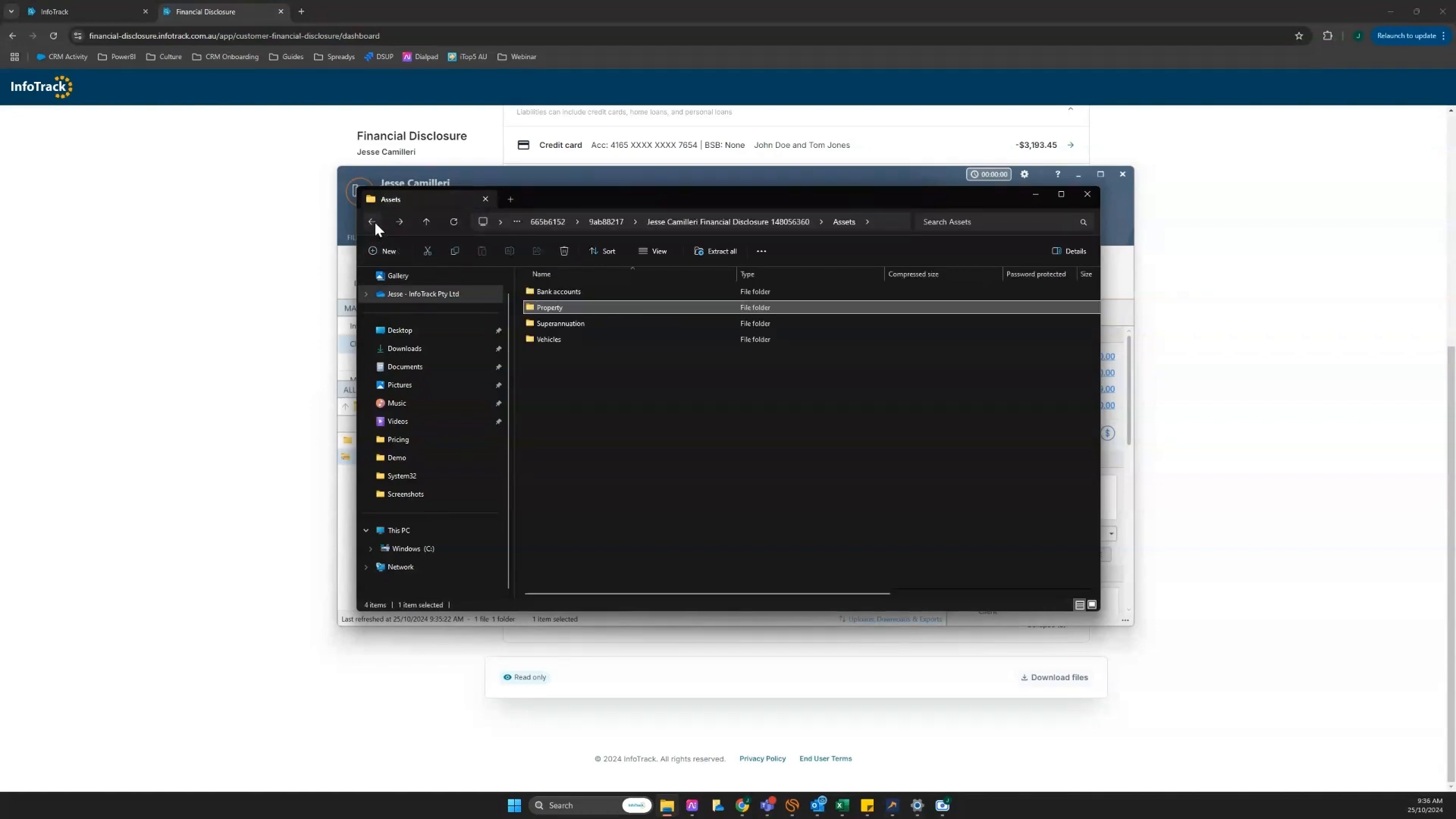
{"action": "double_click", "coordinate": [564, 339]}
{"action": "double_click", "coordinate": [555, 293]}
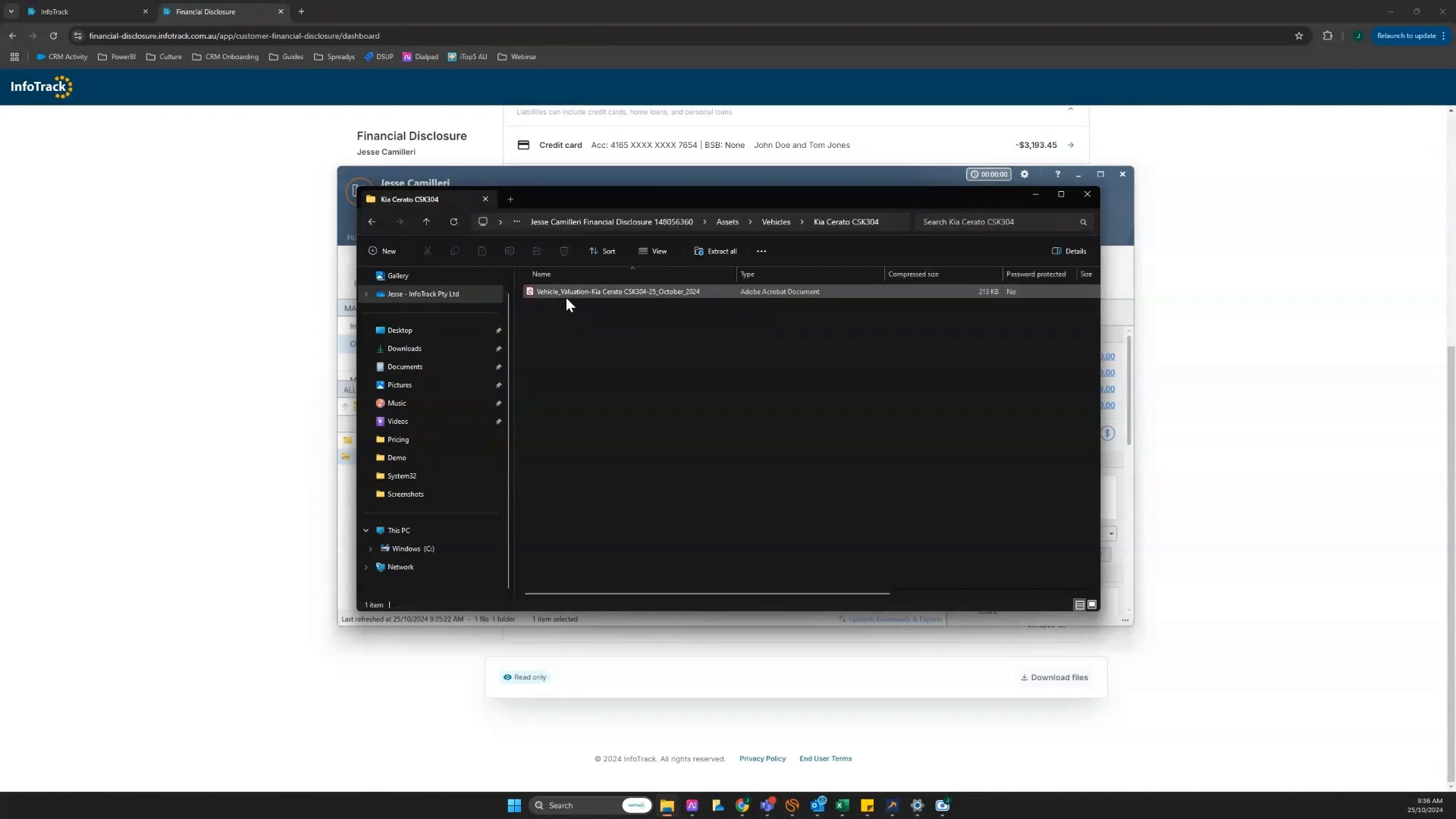
{"action": "left_click", "coordinate": [373, 222]}
{"action": "left_click", "coordinate": [373, 221]}
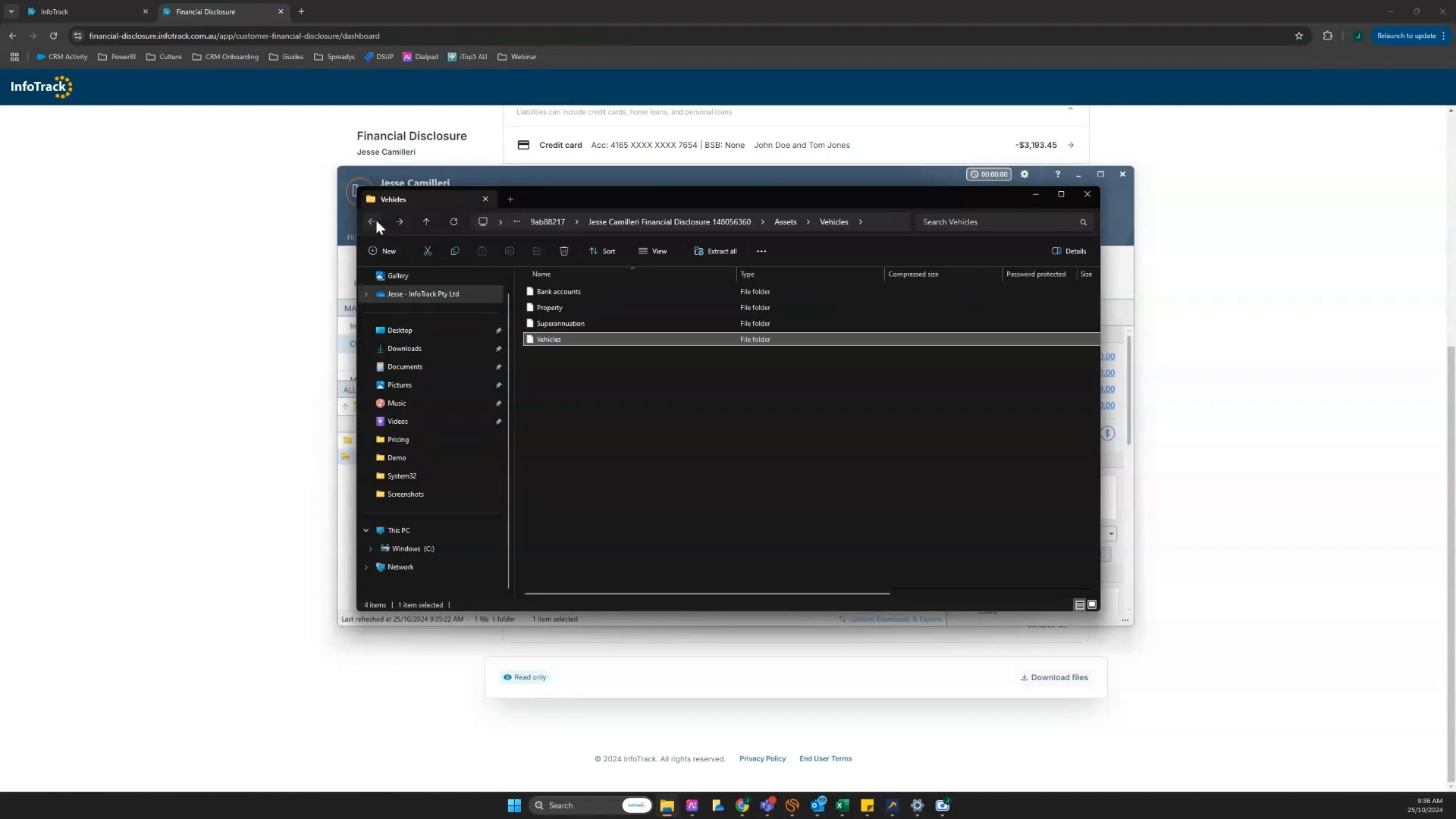
{"action": "left_click", "coordinate": [372, 221]}
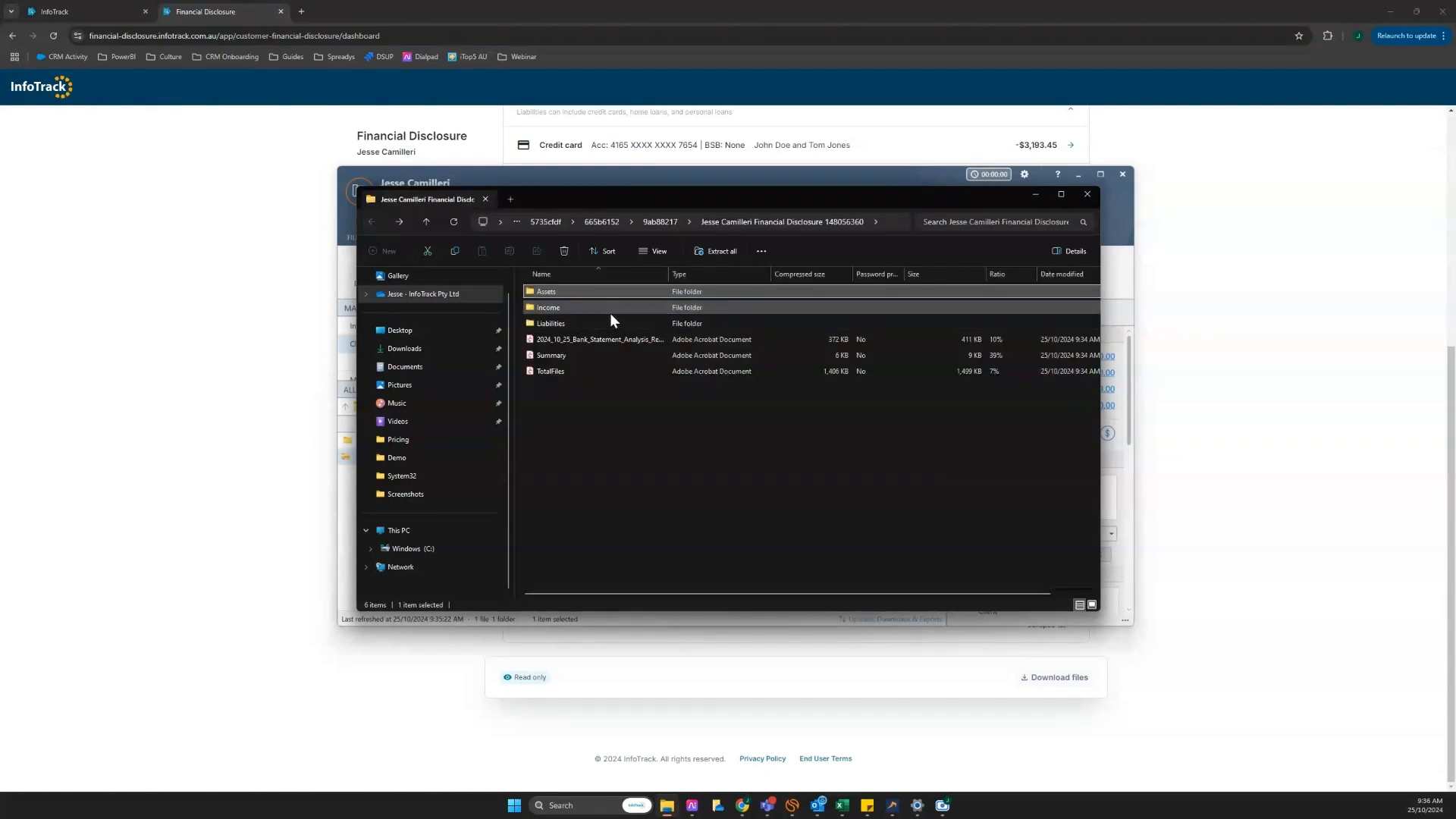
- Check the Income and Liabilities folders, then open the Bank_Statement_Analysis PDF
{"action": "double_click", "coordinate": [603, 308]}
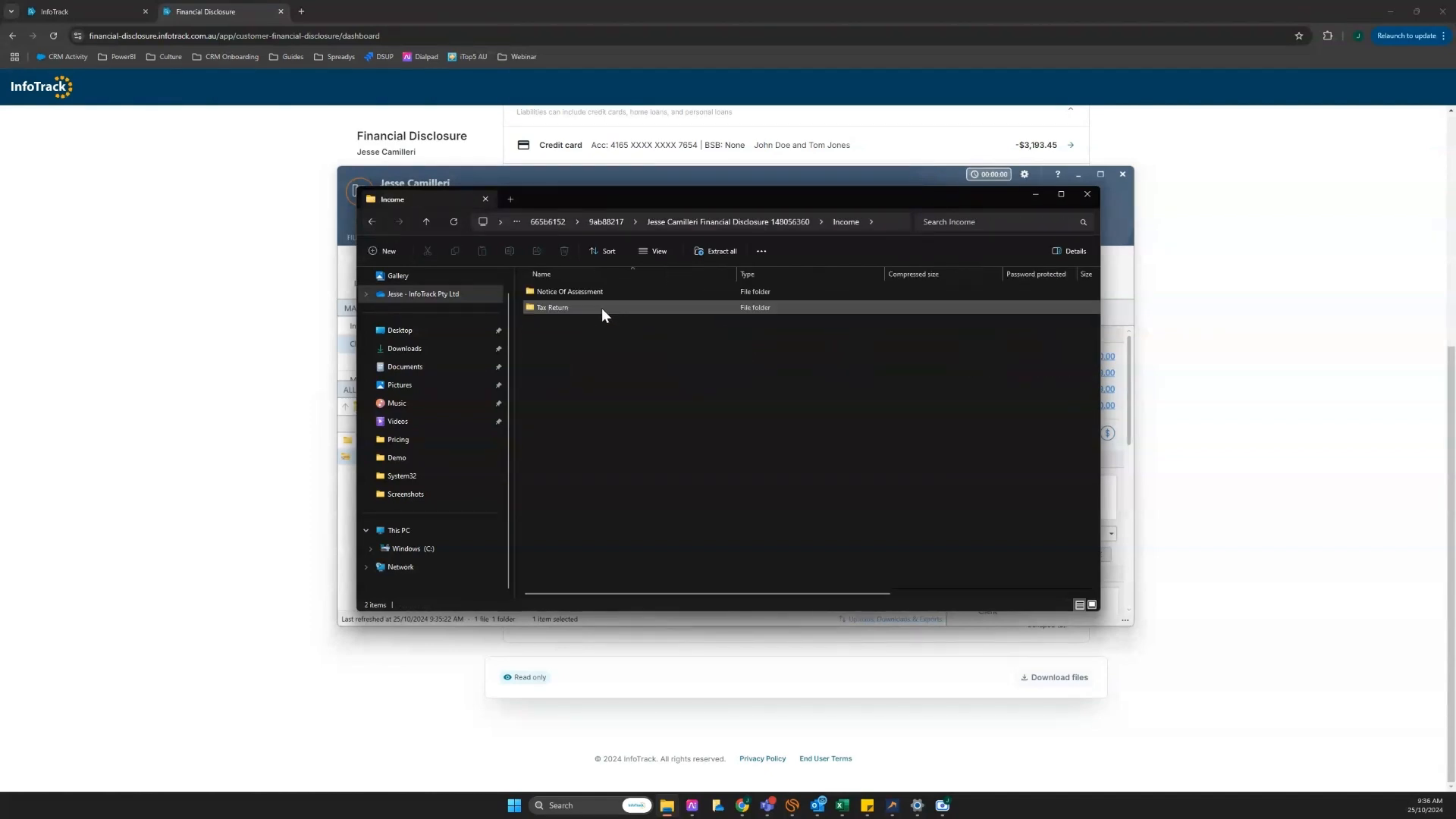
{"action": "left_click", "coordinate": [379, 225]}
{"action": "double_click", "coordinate": [553, 320]}
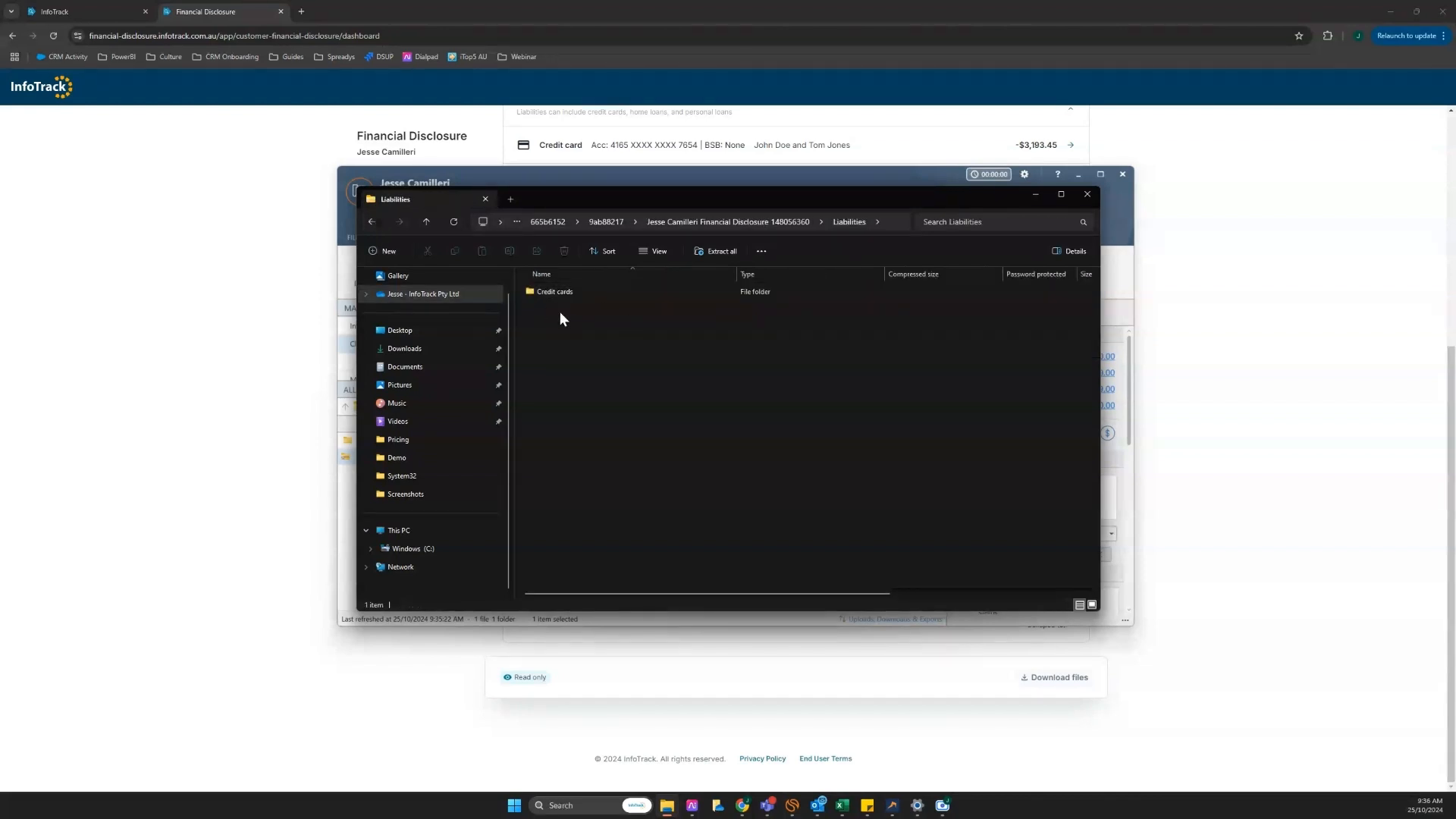
{"action": "left_click", "coordinate": [373, 224]}
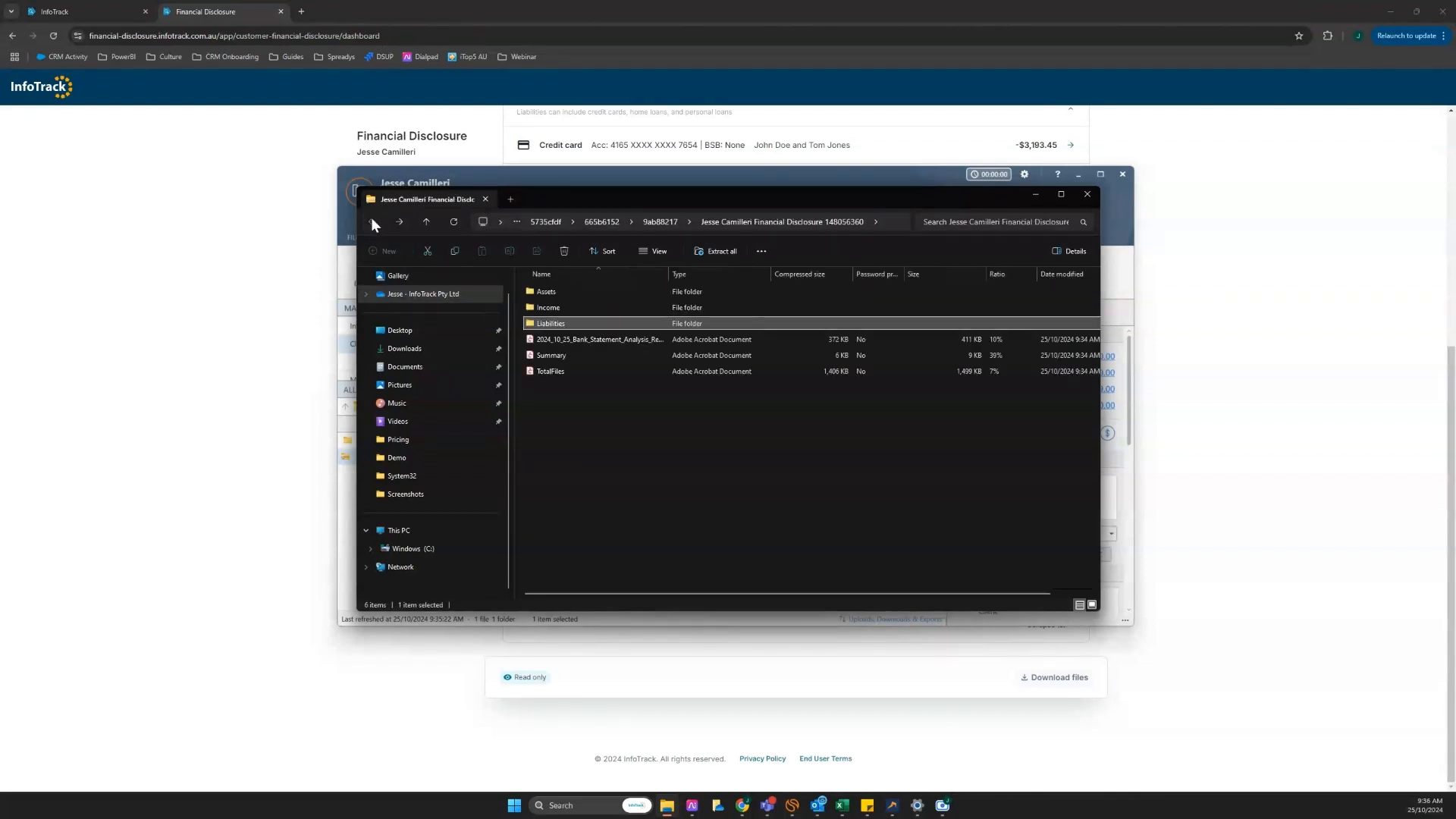
{"action": "double_click", "coordinate": [577, 338]}
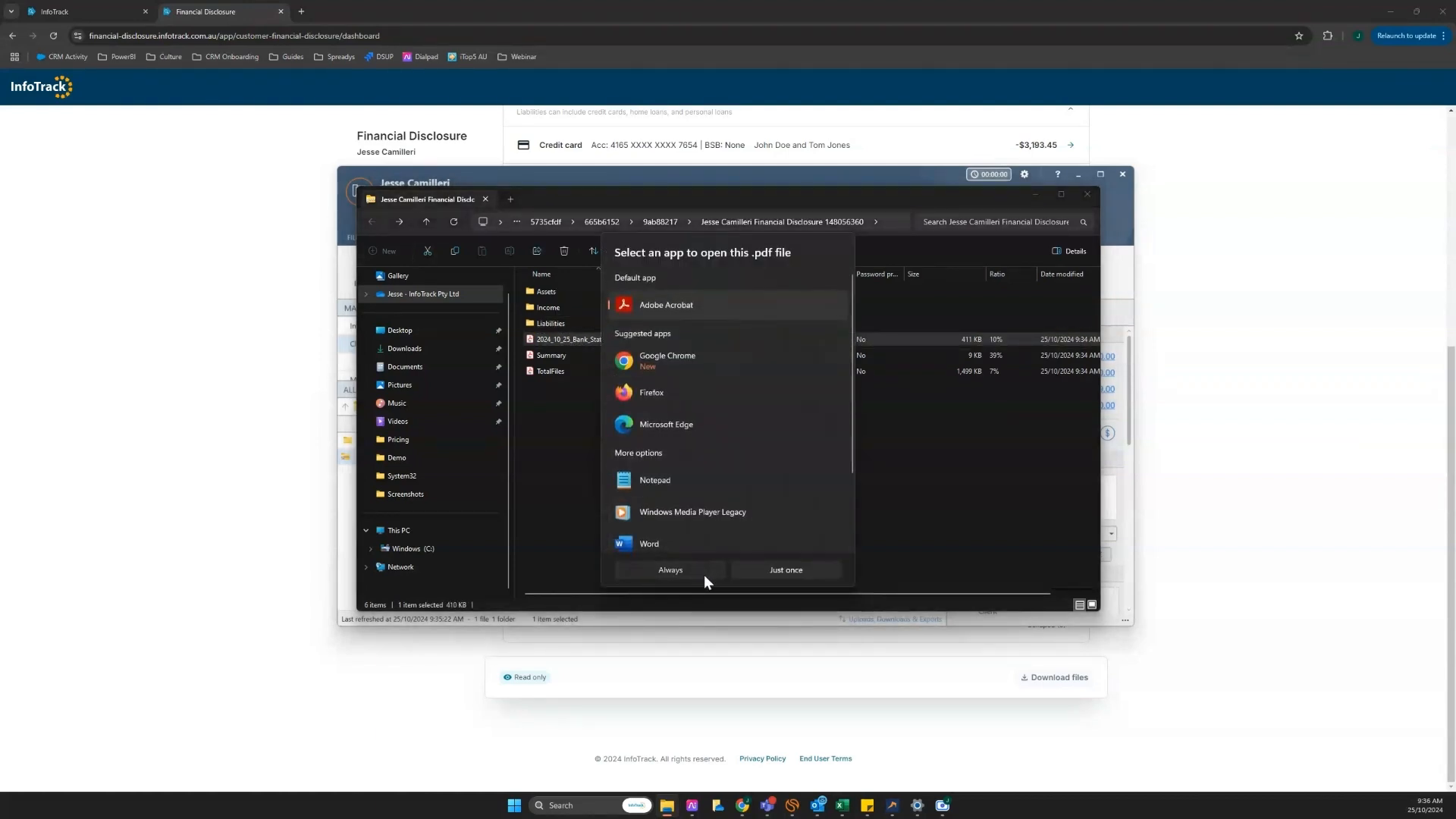
- Always open PDFs with Adobe Acrobat and maximize the bank statement analysis window
{"action": "left_click", "coordinate": [703, 575]}
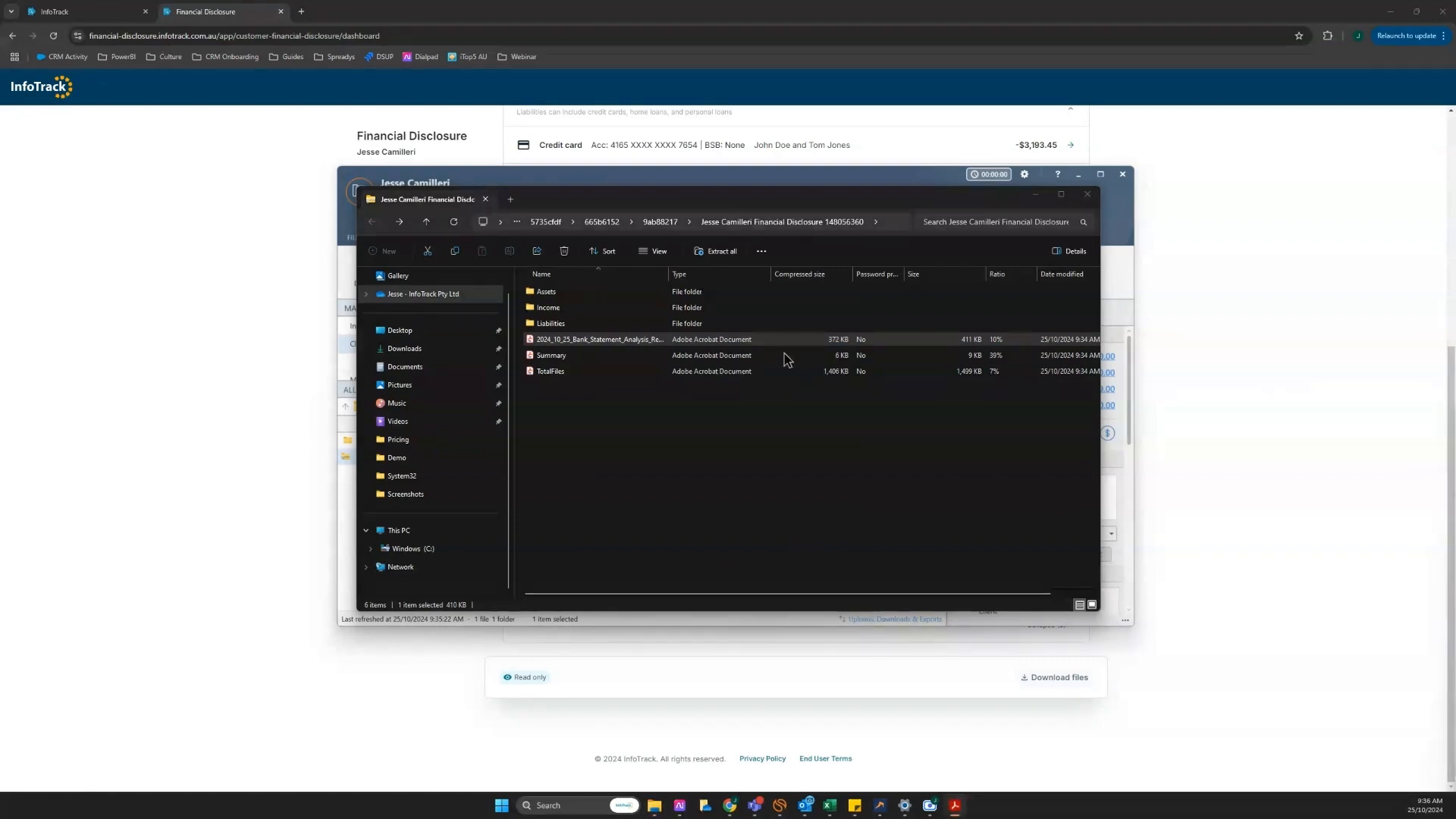
{"action": "left_click_drag", "start_coordinate": [1455, 450], "coordinate": [498, 98]}
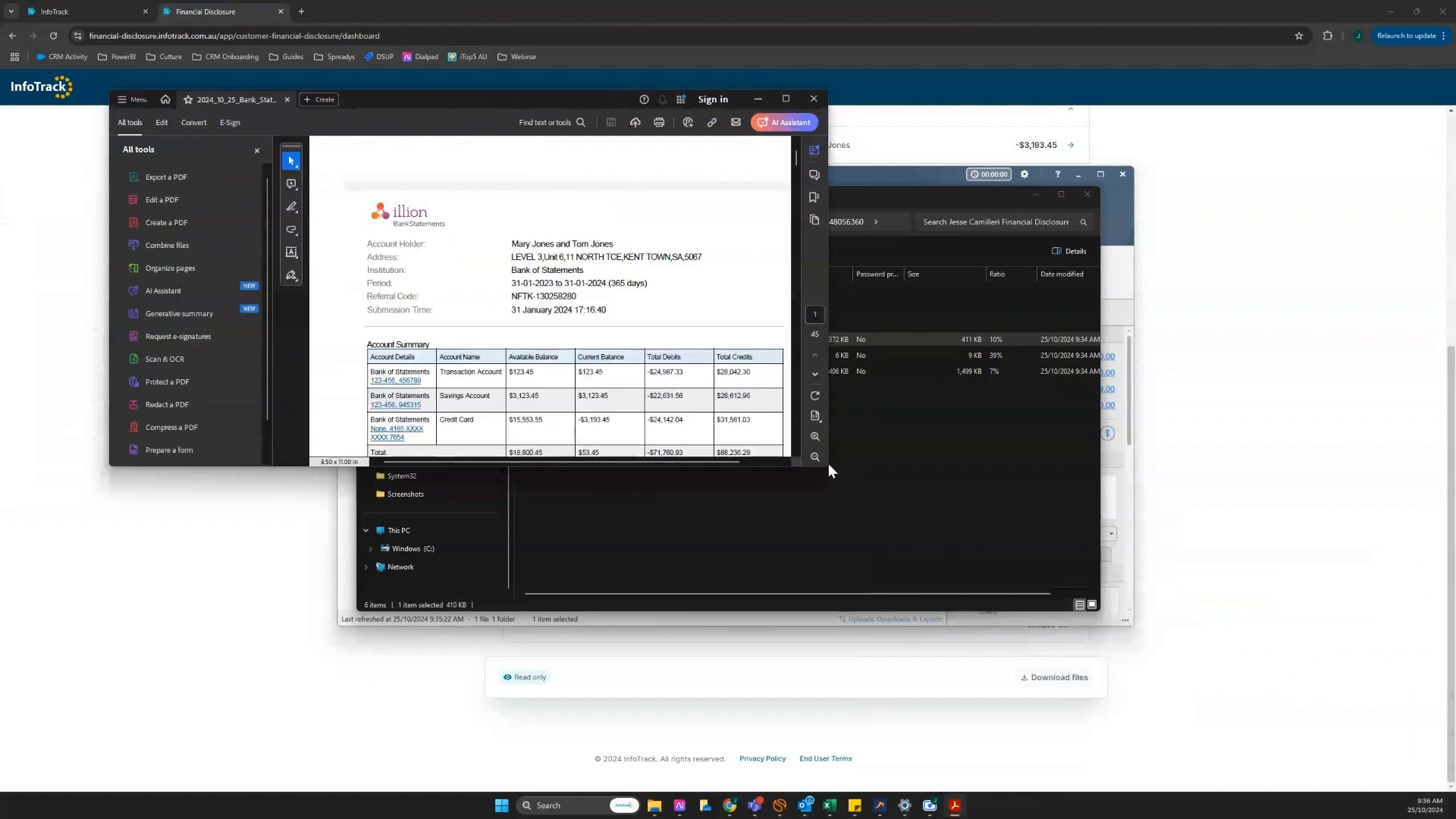
{"action": "left_click", "coordinate": [785, 100]}
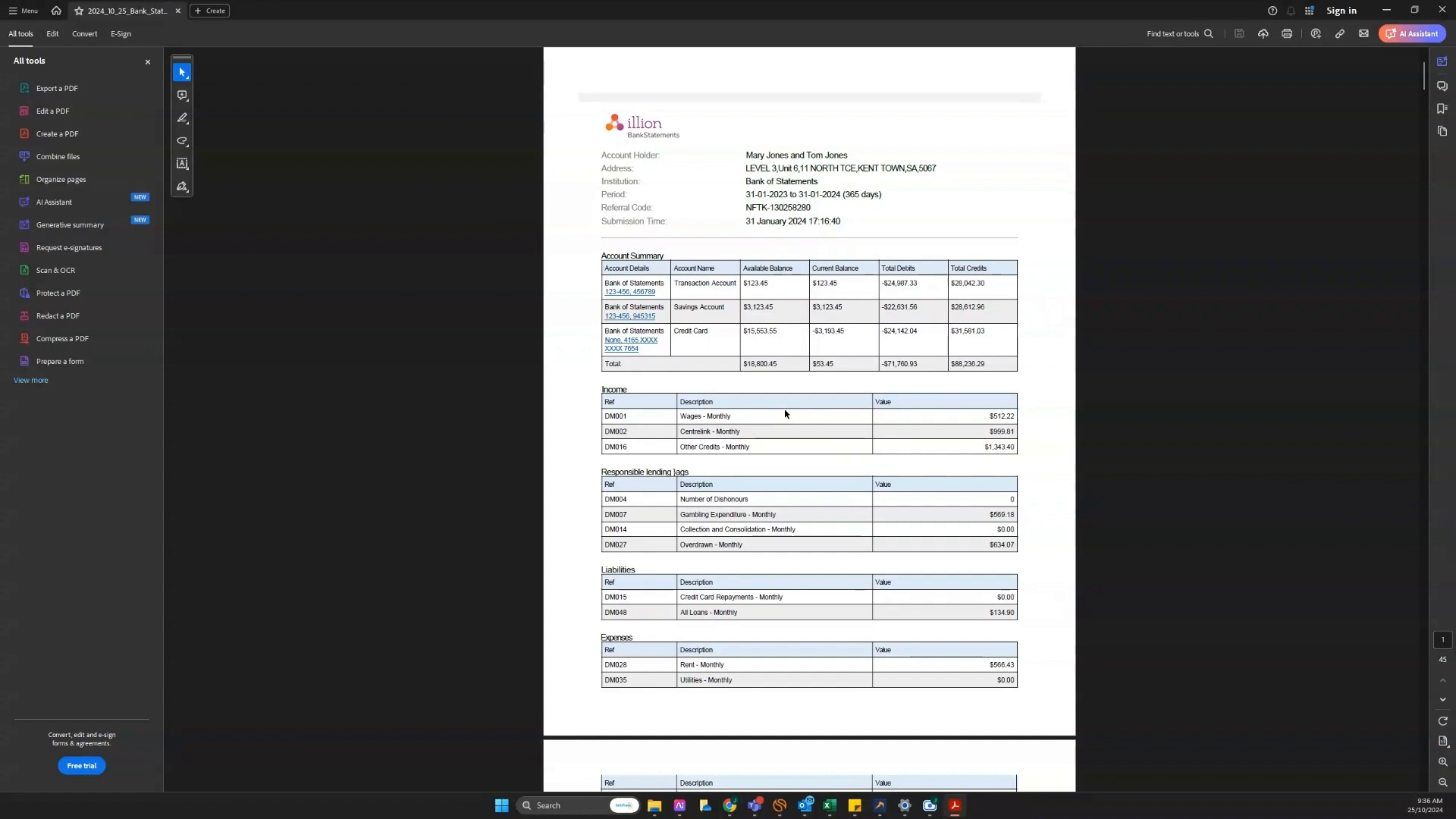
- Review the account summary and expense tables on pages 1–3, then minimize Acrobat
{"action": "scroll", "coordinate": [622, 406], "scroll_direction": "down", "scroll_amount": 1}
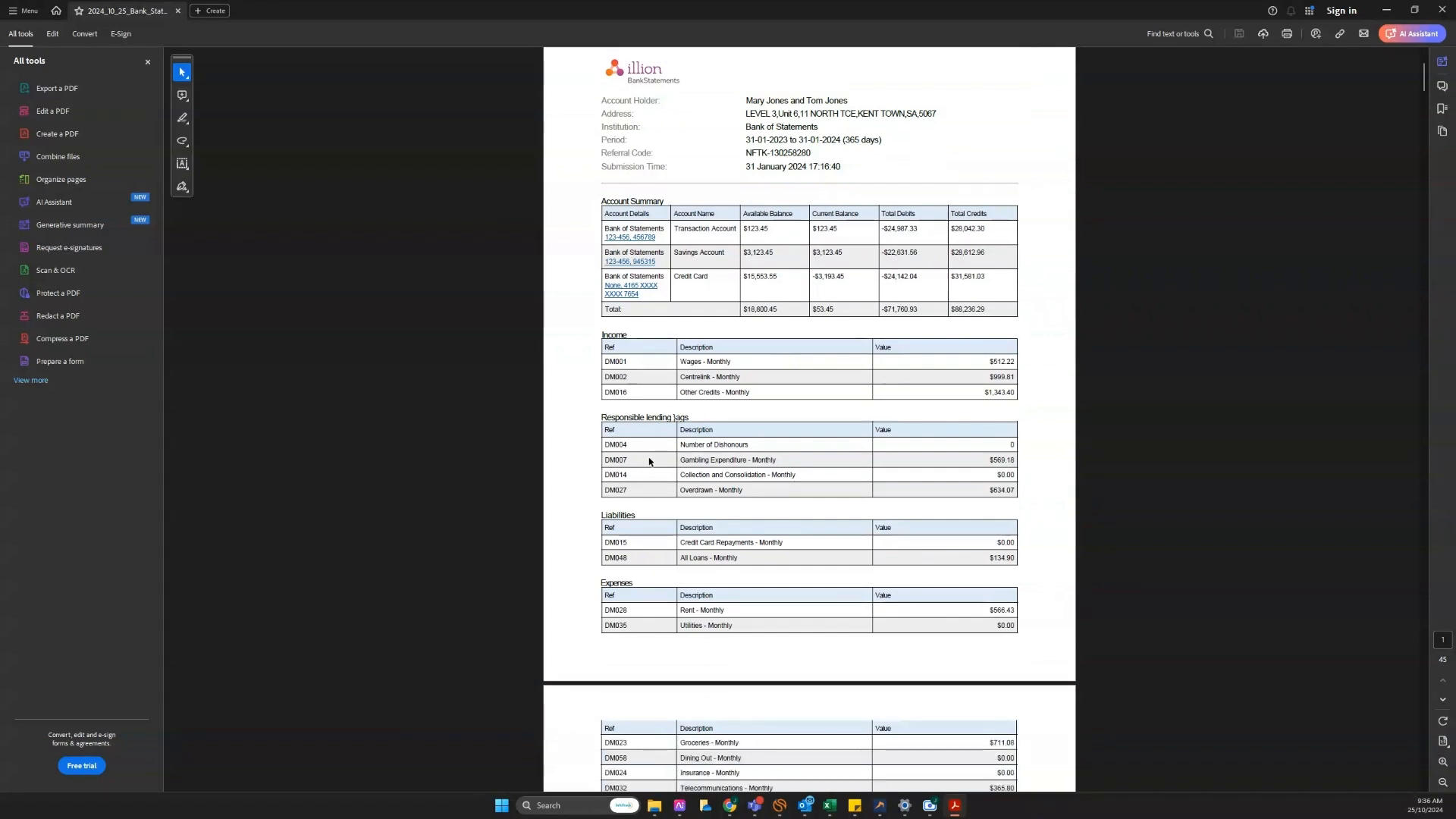
{"action": "scroll", "coordinate": [650, 461], "scroll_direction": "down", "scroll_amount": 1}
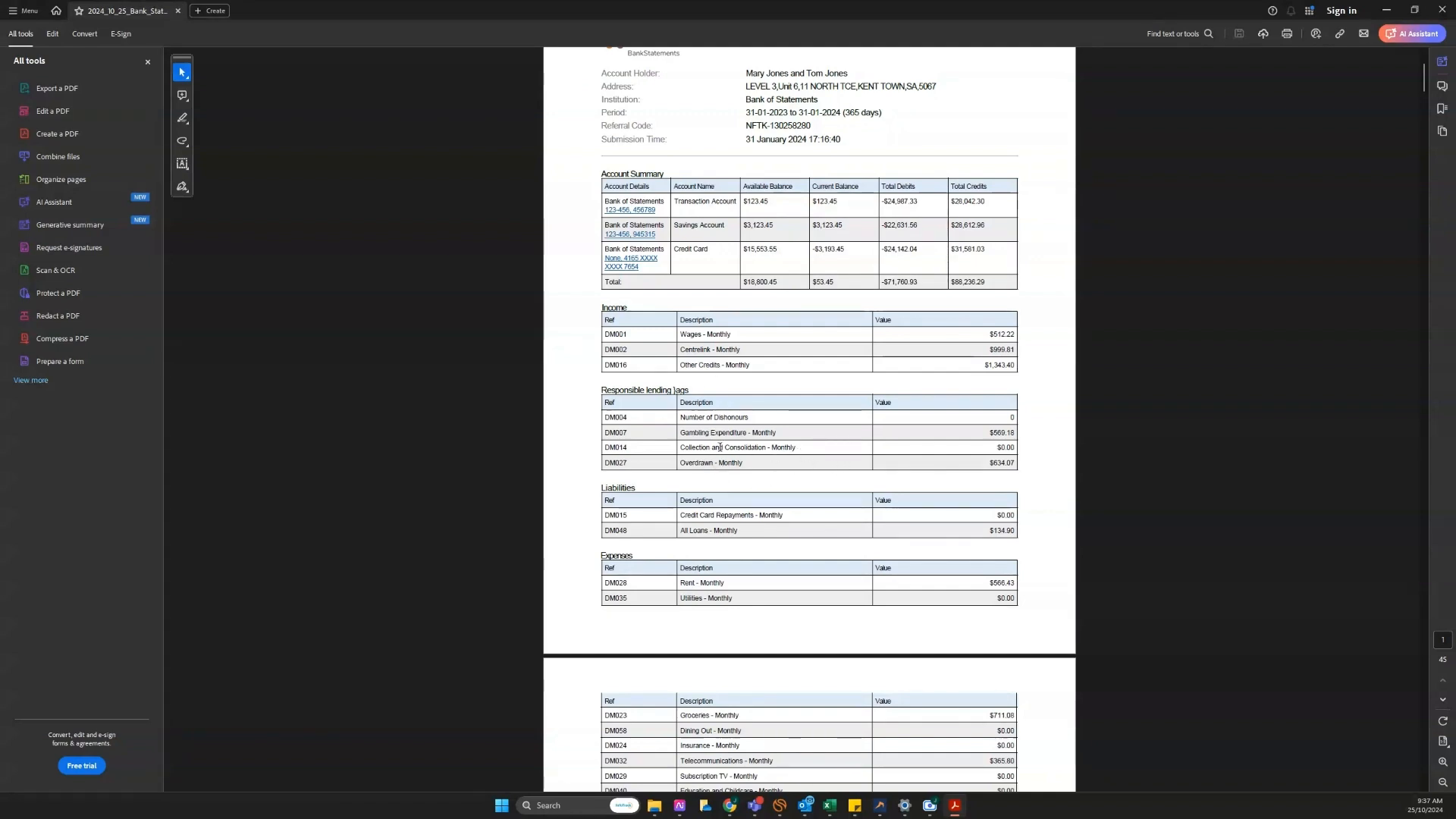
{"action": "scroll", "coordinate": [686, 473], "scroll_direction": "down", "scroll_amount": 1}
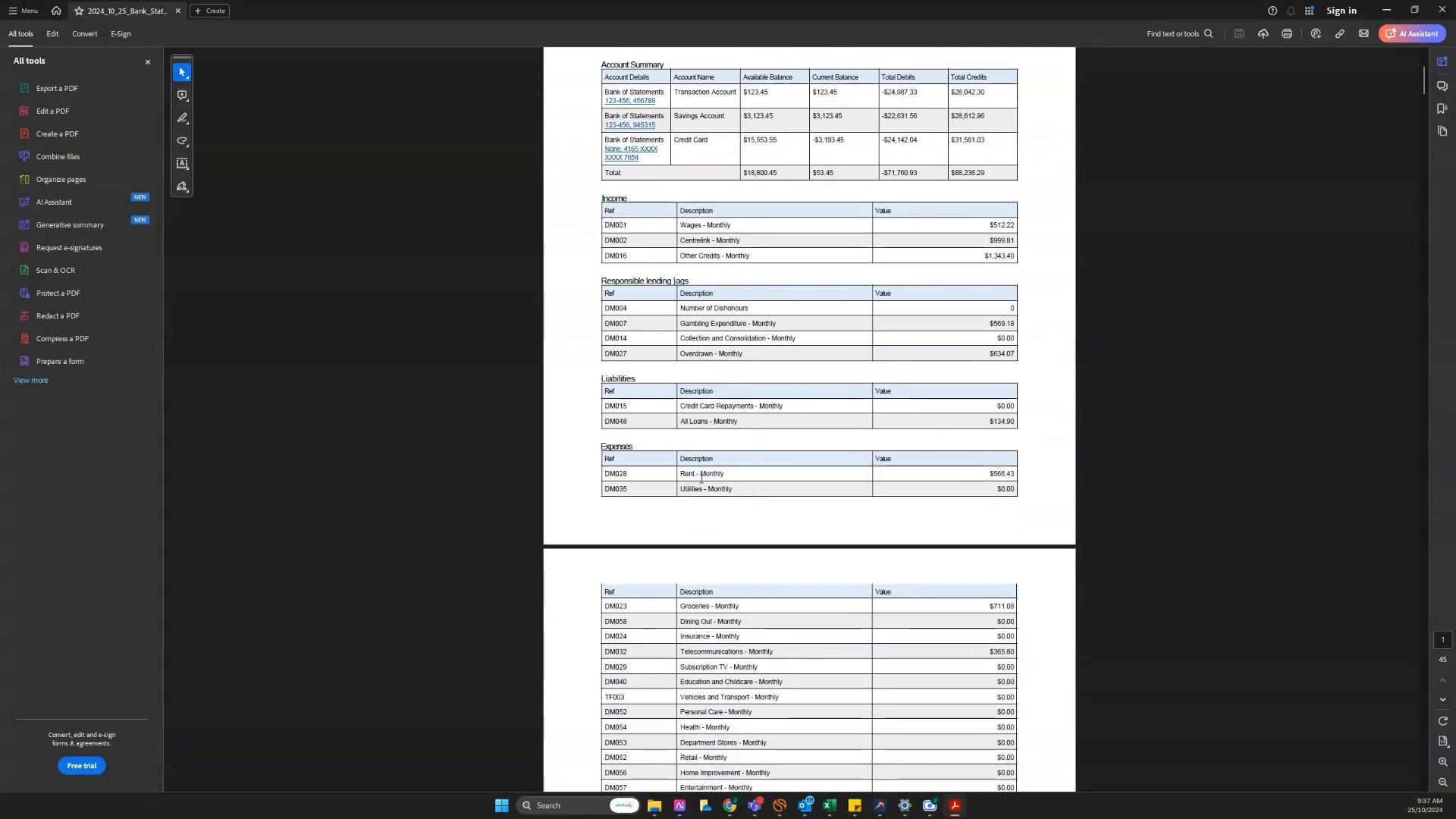
{"action": "scroll", "coordinate": [813, 476], "scroll_direction": "down", "scroll_amount": 3}
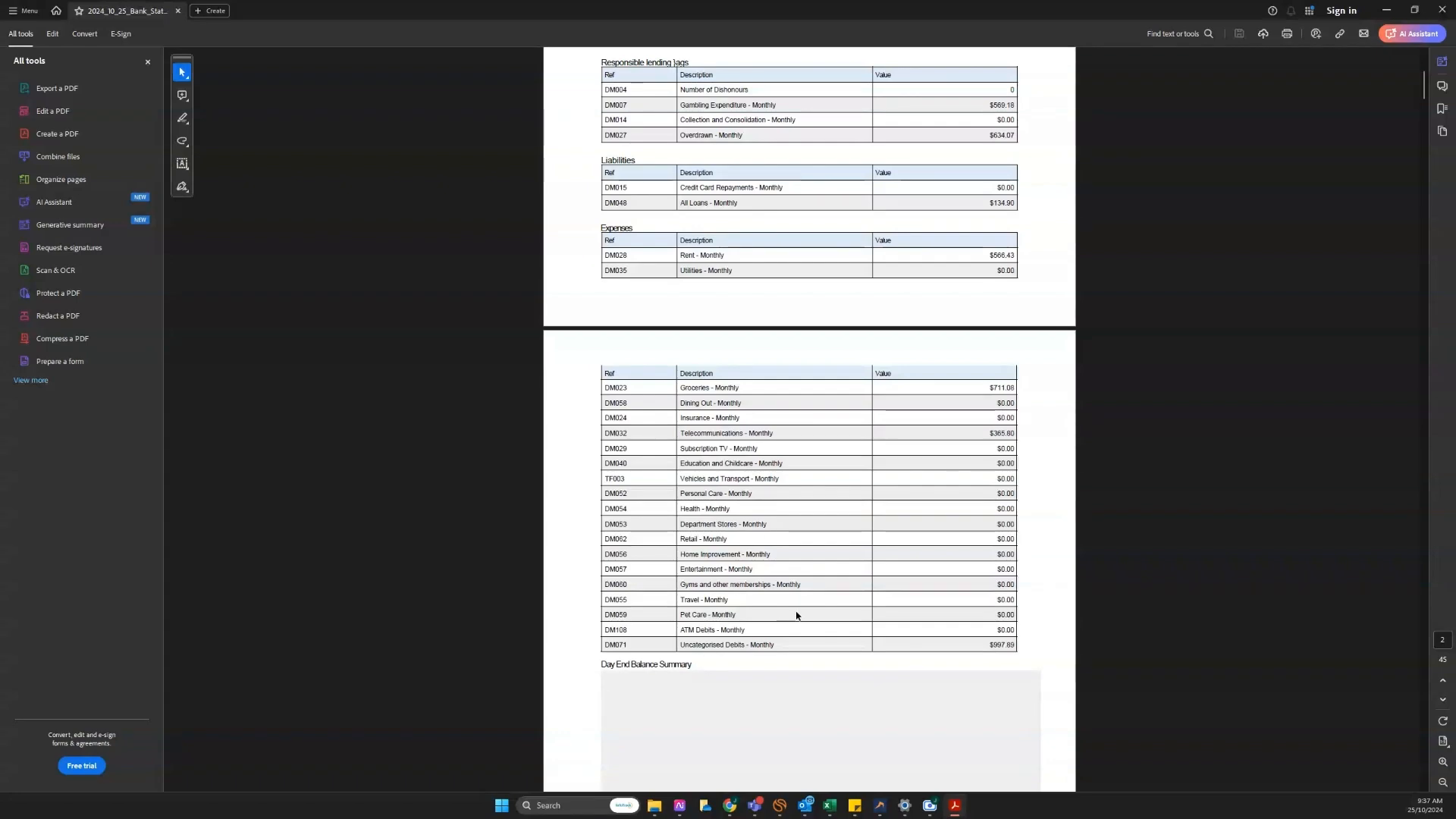
{"action": "scroll", "coordinate": [830, 557], "scroll_direction": "down", "scroll_amount": 6}
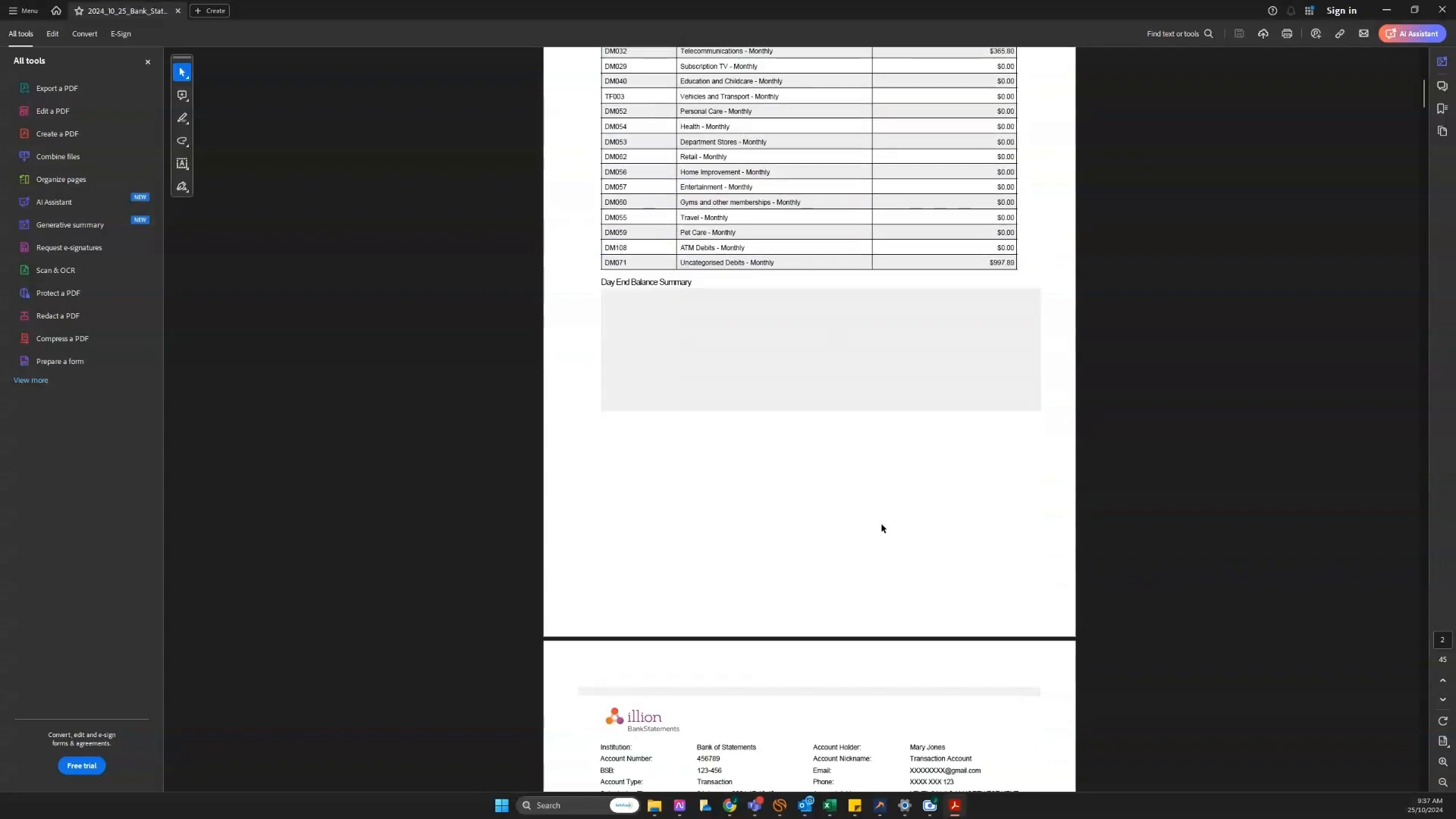
{"action": "scroll", "coordinate": [894, 523], "scroll_direction": "down", "scroll_amount": 4}
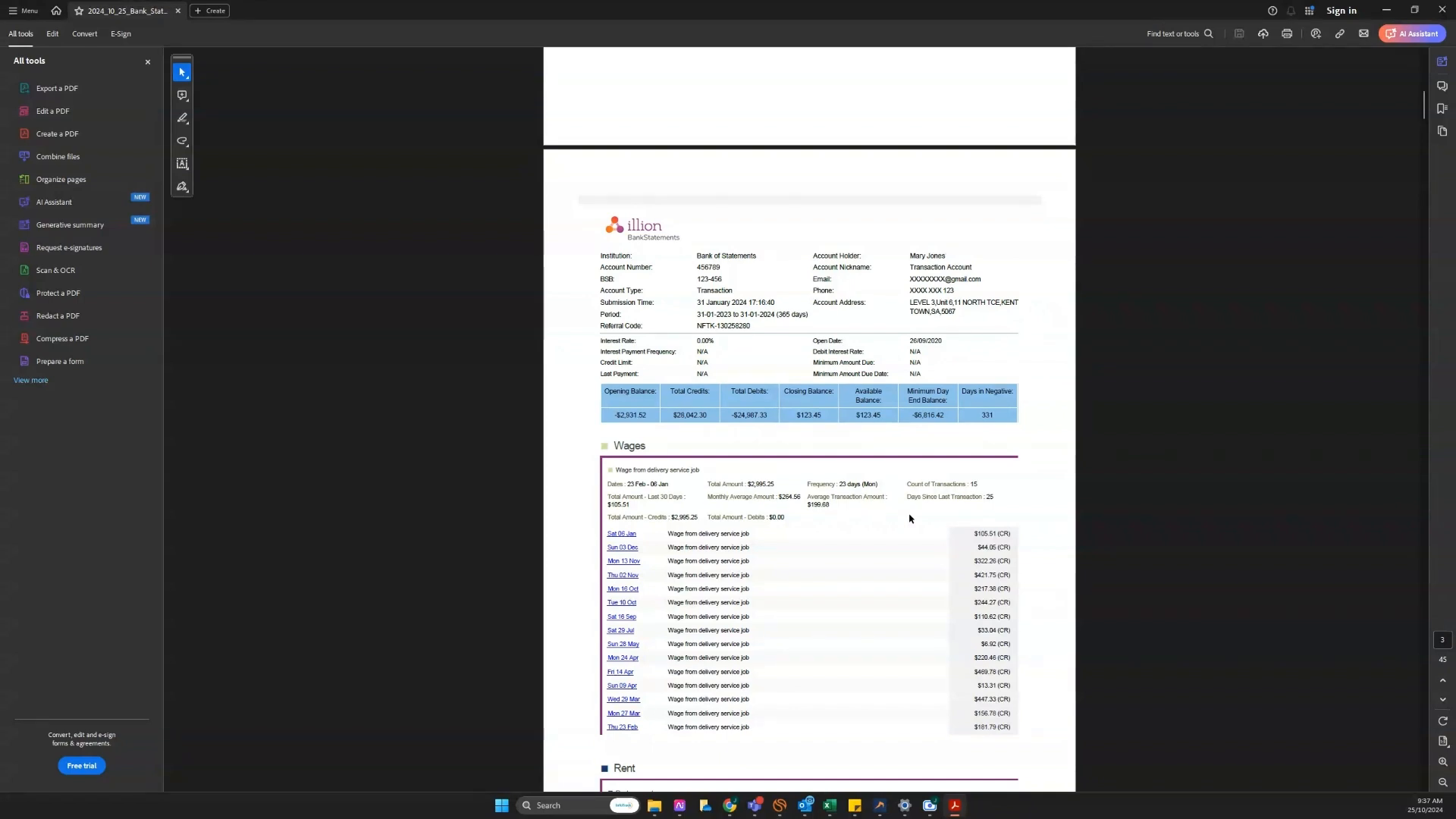
{"action": "left_click", "coordinate": [1387, 10]}
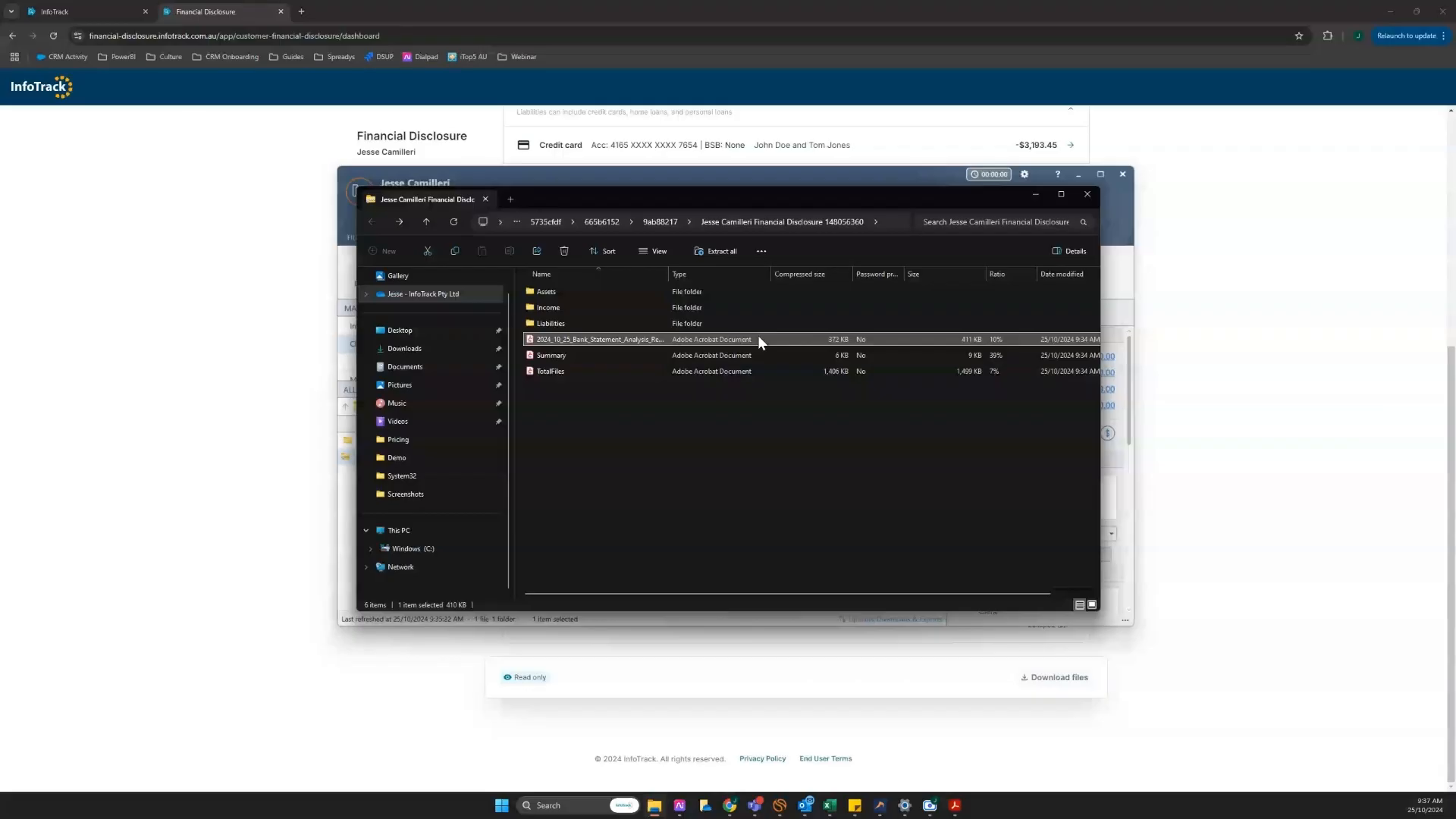
- Open the Summary PDF, review its assets, liabilities and $192.31 salary income, then minimize it
{"action": "double_click", "coordinate": [558, 355]}
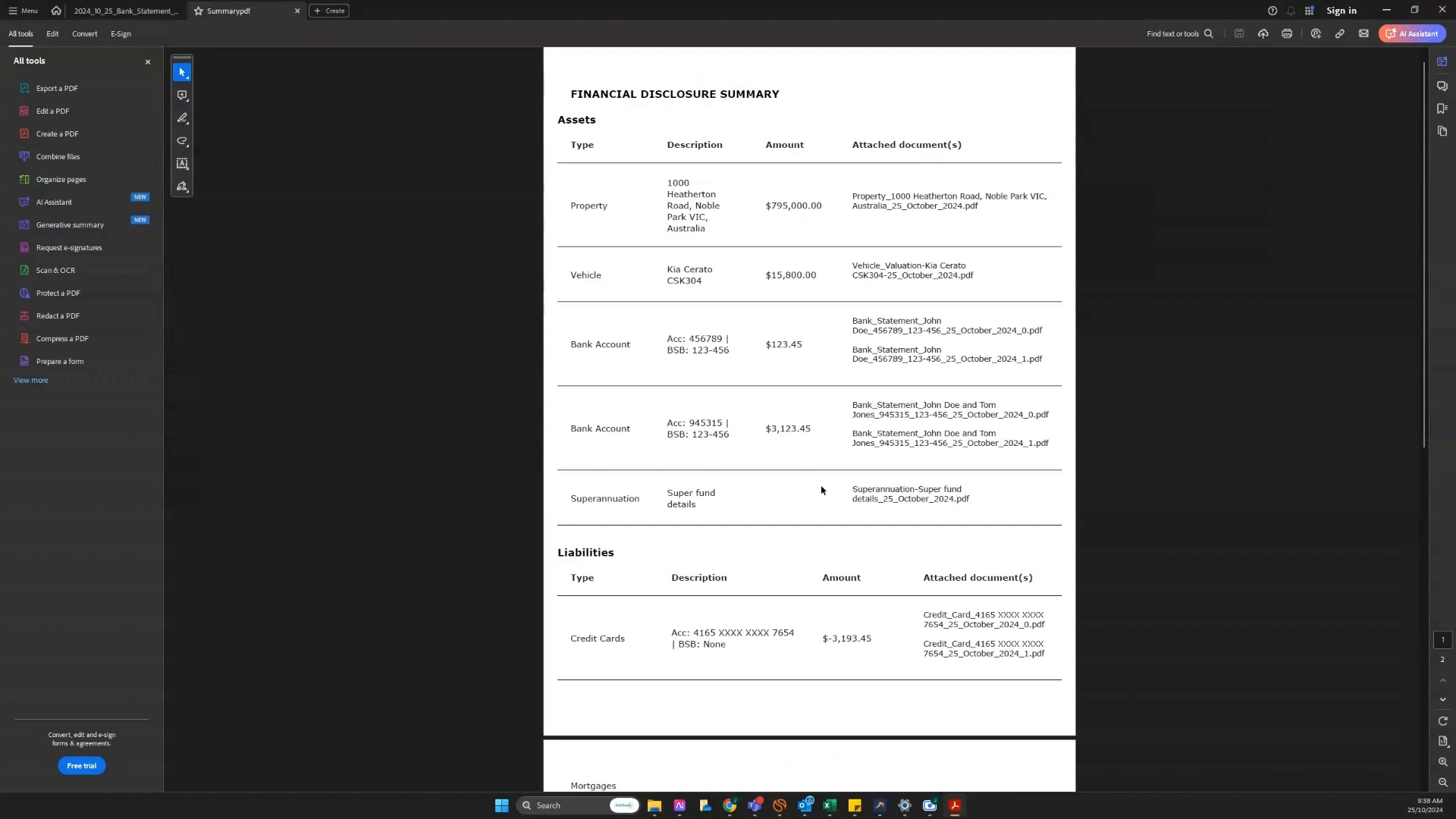
{"action": "scroll", "coordinate": [821, 490], "scroll_direction": "down", "scroll_amount": 5}
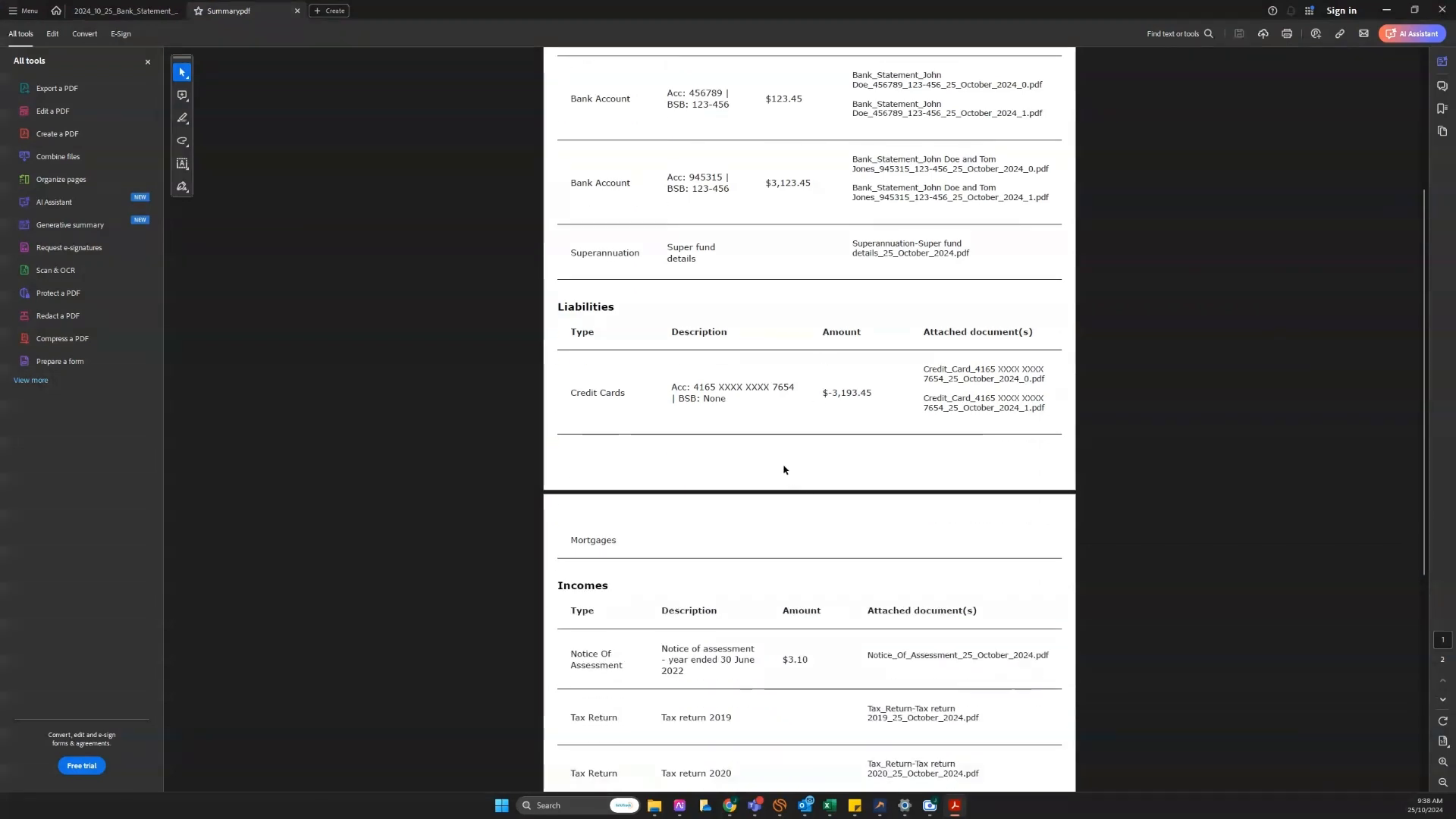
{"action": "scroll", "coordinate": [785, 470], "scroll_direction": "down", "scroll_amount": 7}
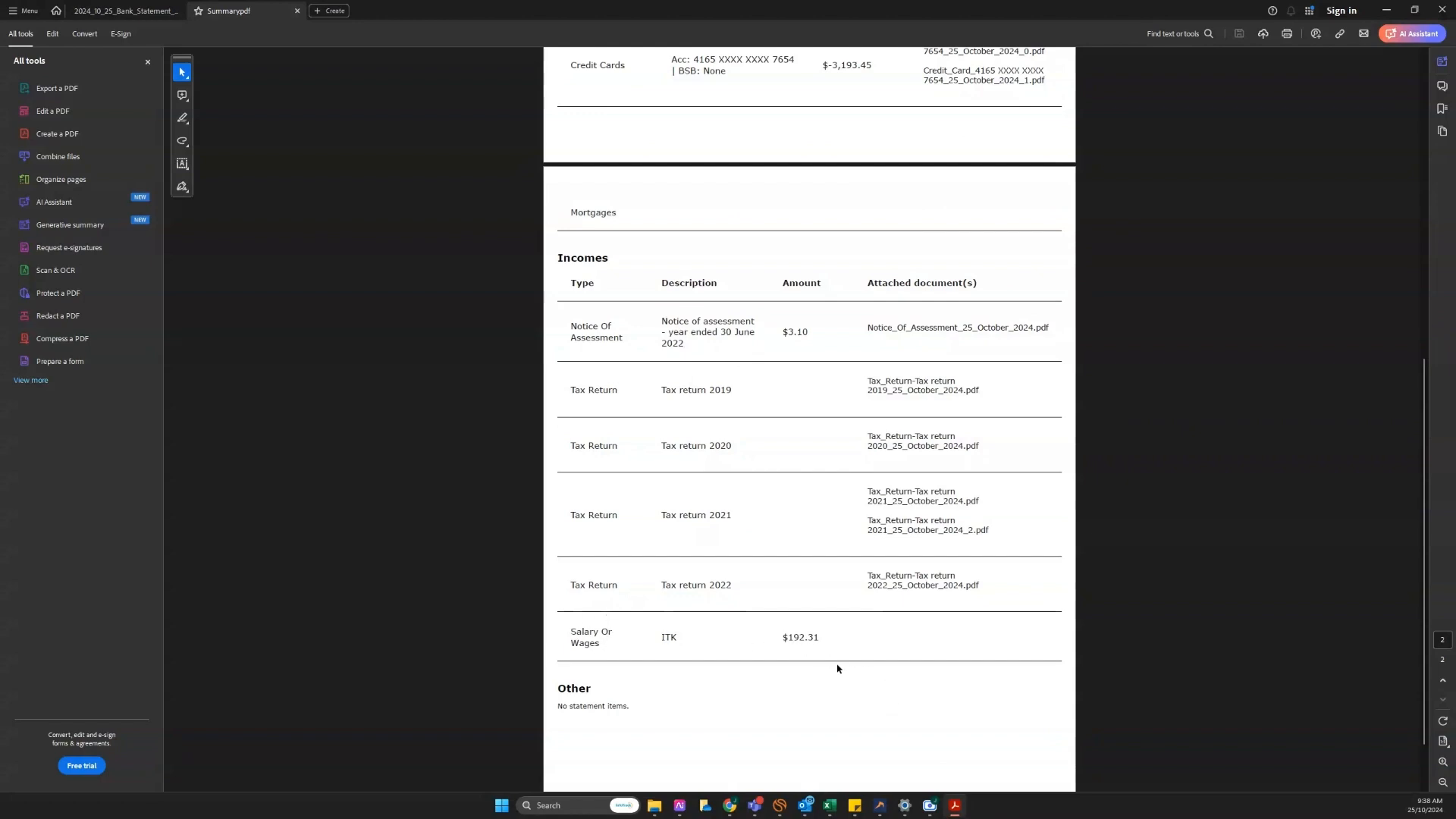
{"action": "left_click", "coordinate": [1390, 7]}
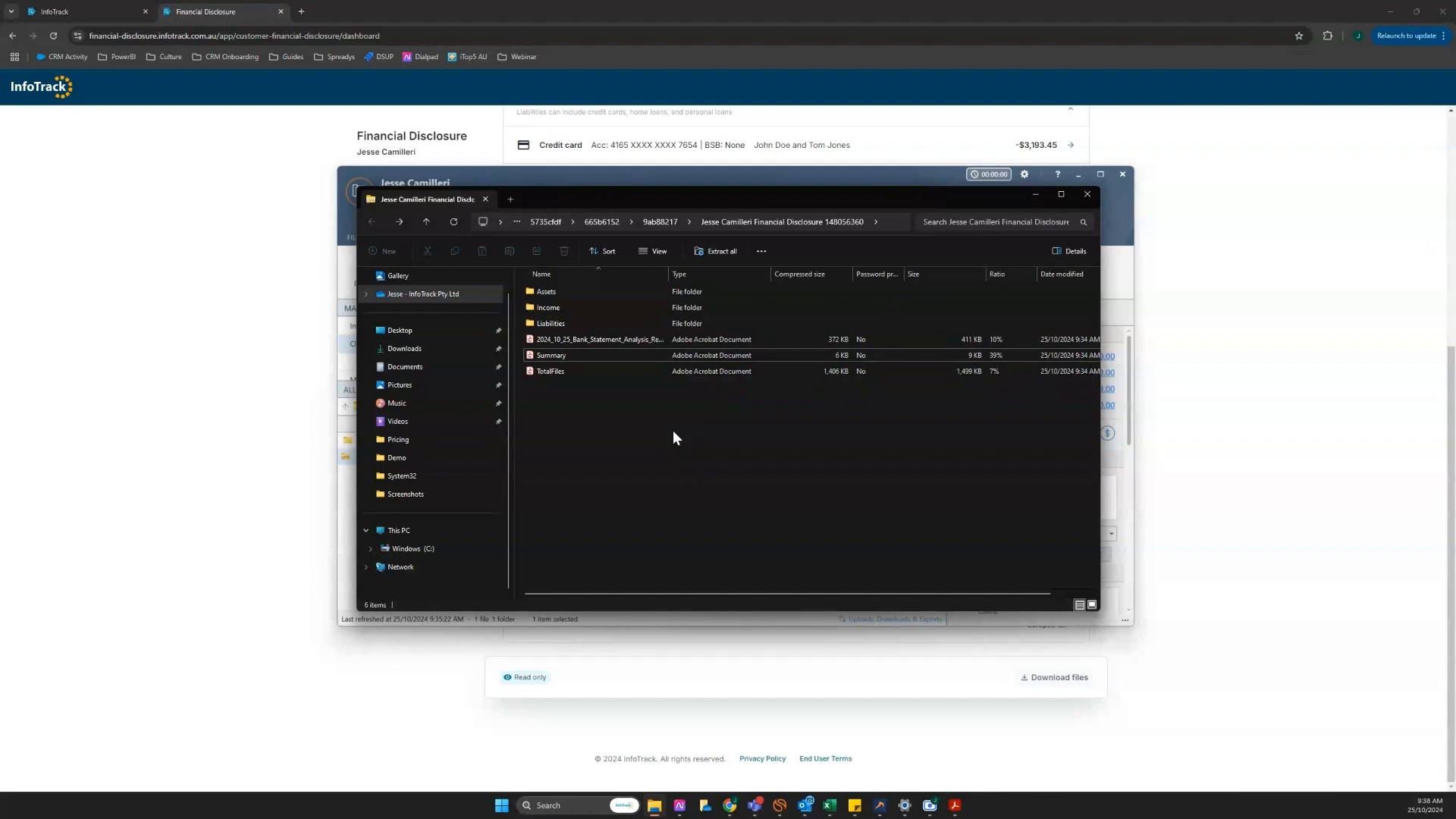
- Bring the Smokeball matter forward to show the Financial Disclosure folder and 4.36 MB archive
{"action": "left_click", "coordinate": [645, 173]}
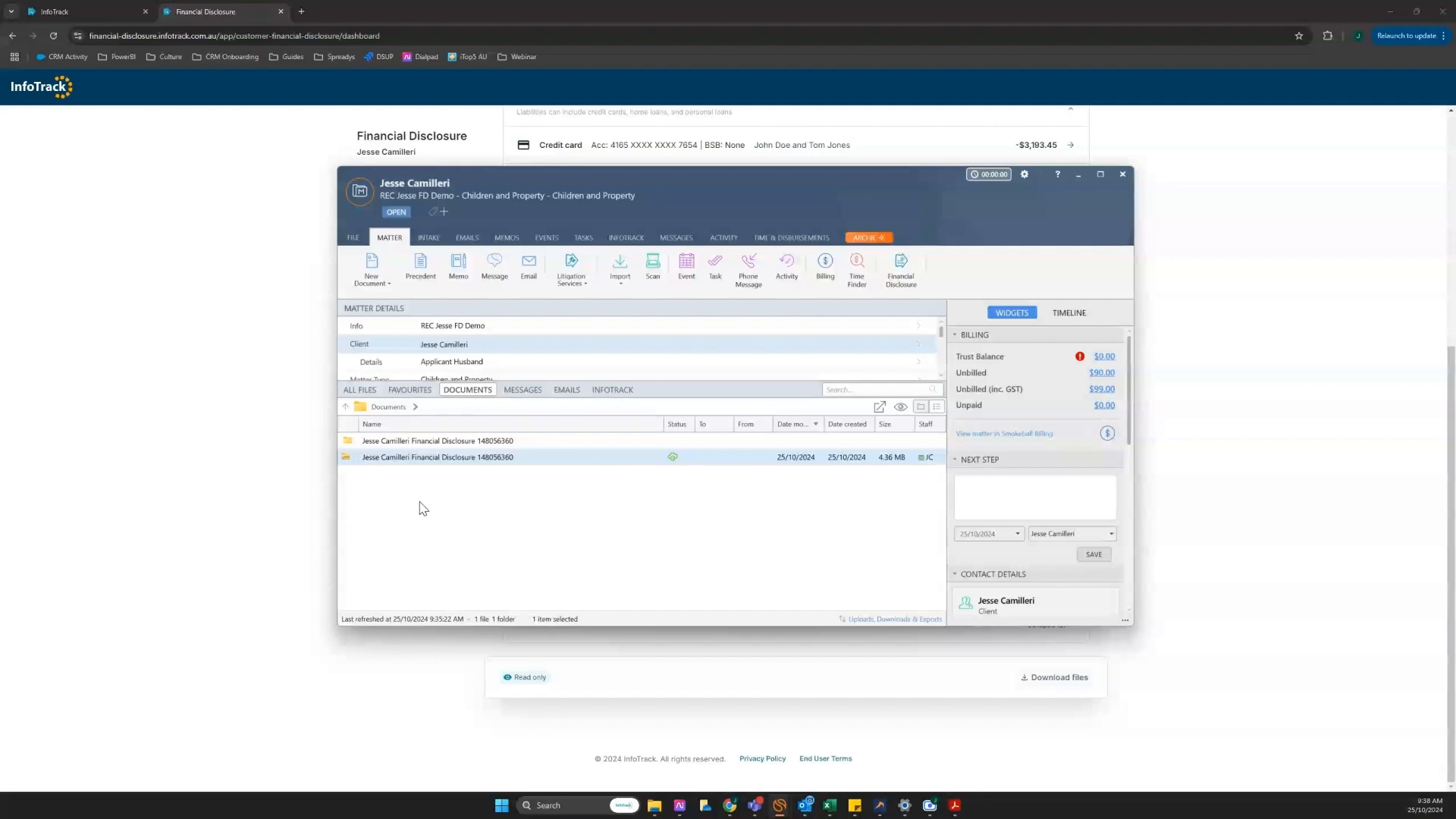